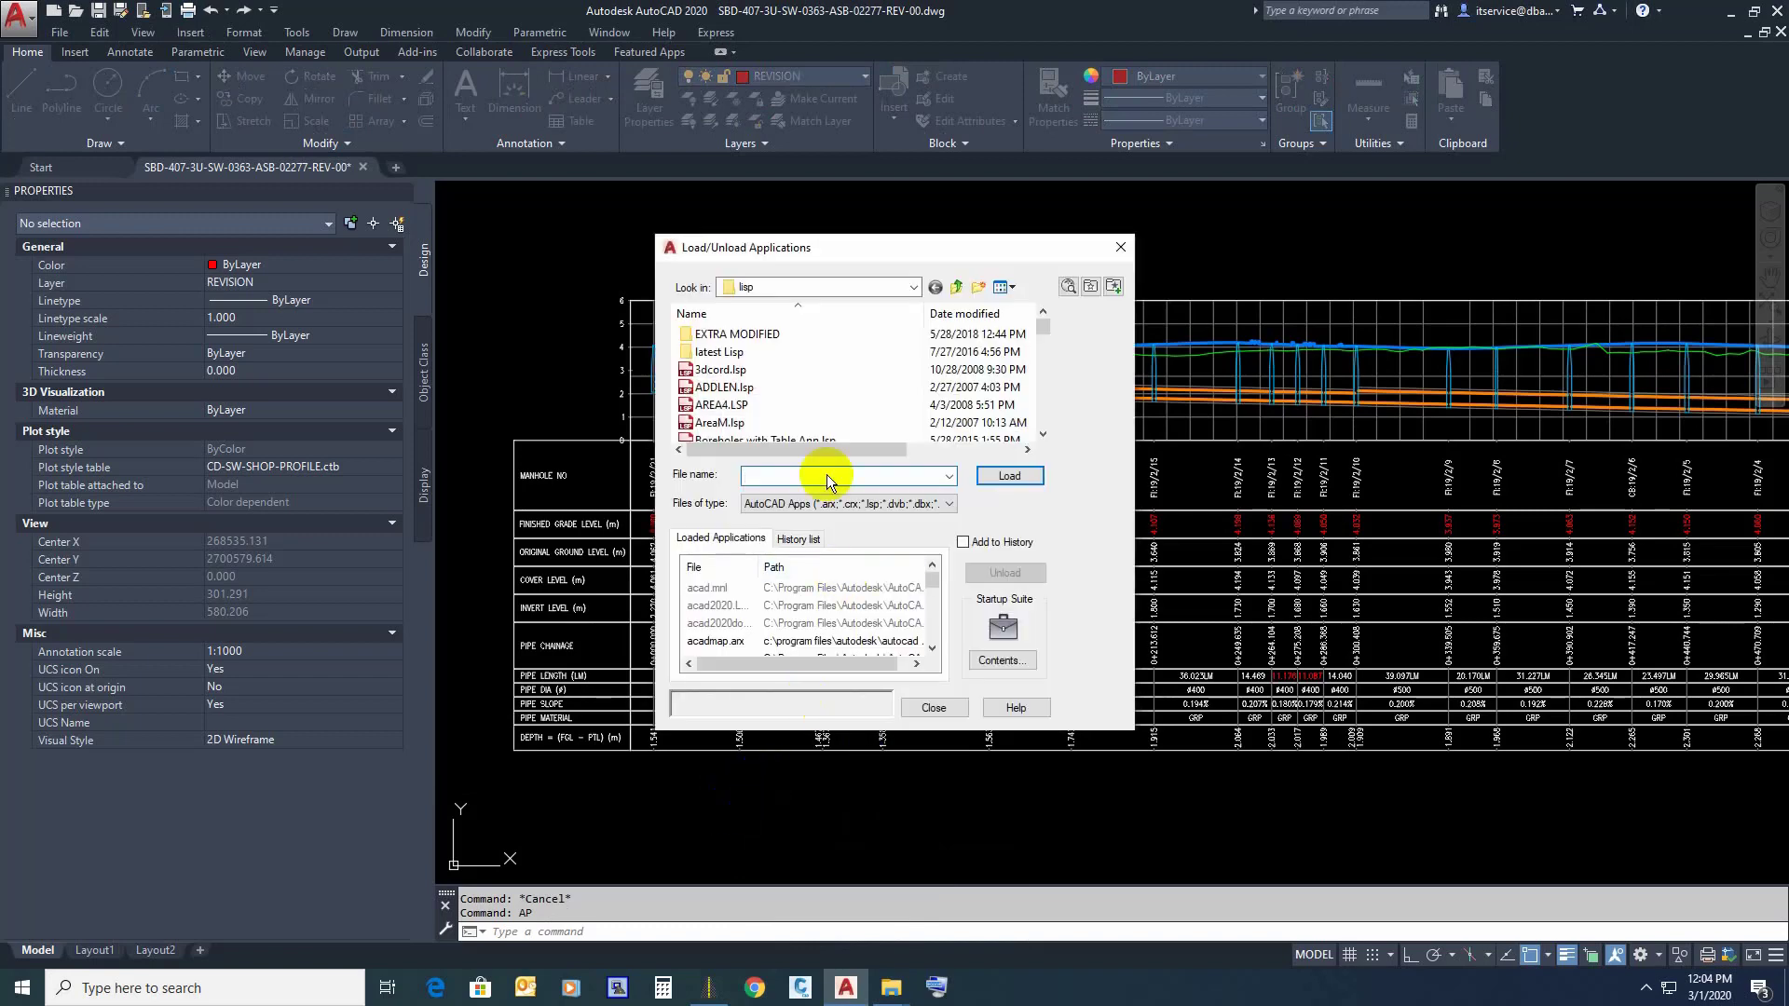
# Step: Load the SS.LSP routine from the lisp folder and close the application loader
pyautogui.scroll(-5, 759, 399)
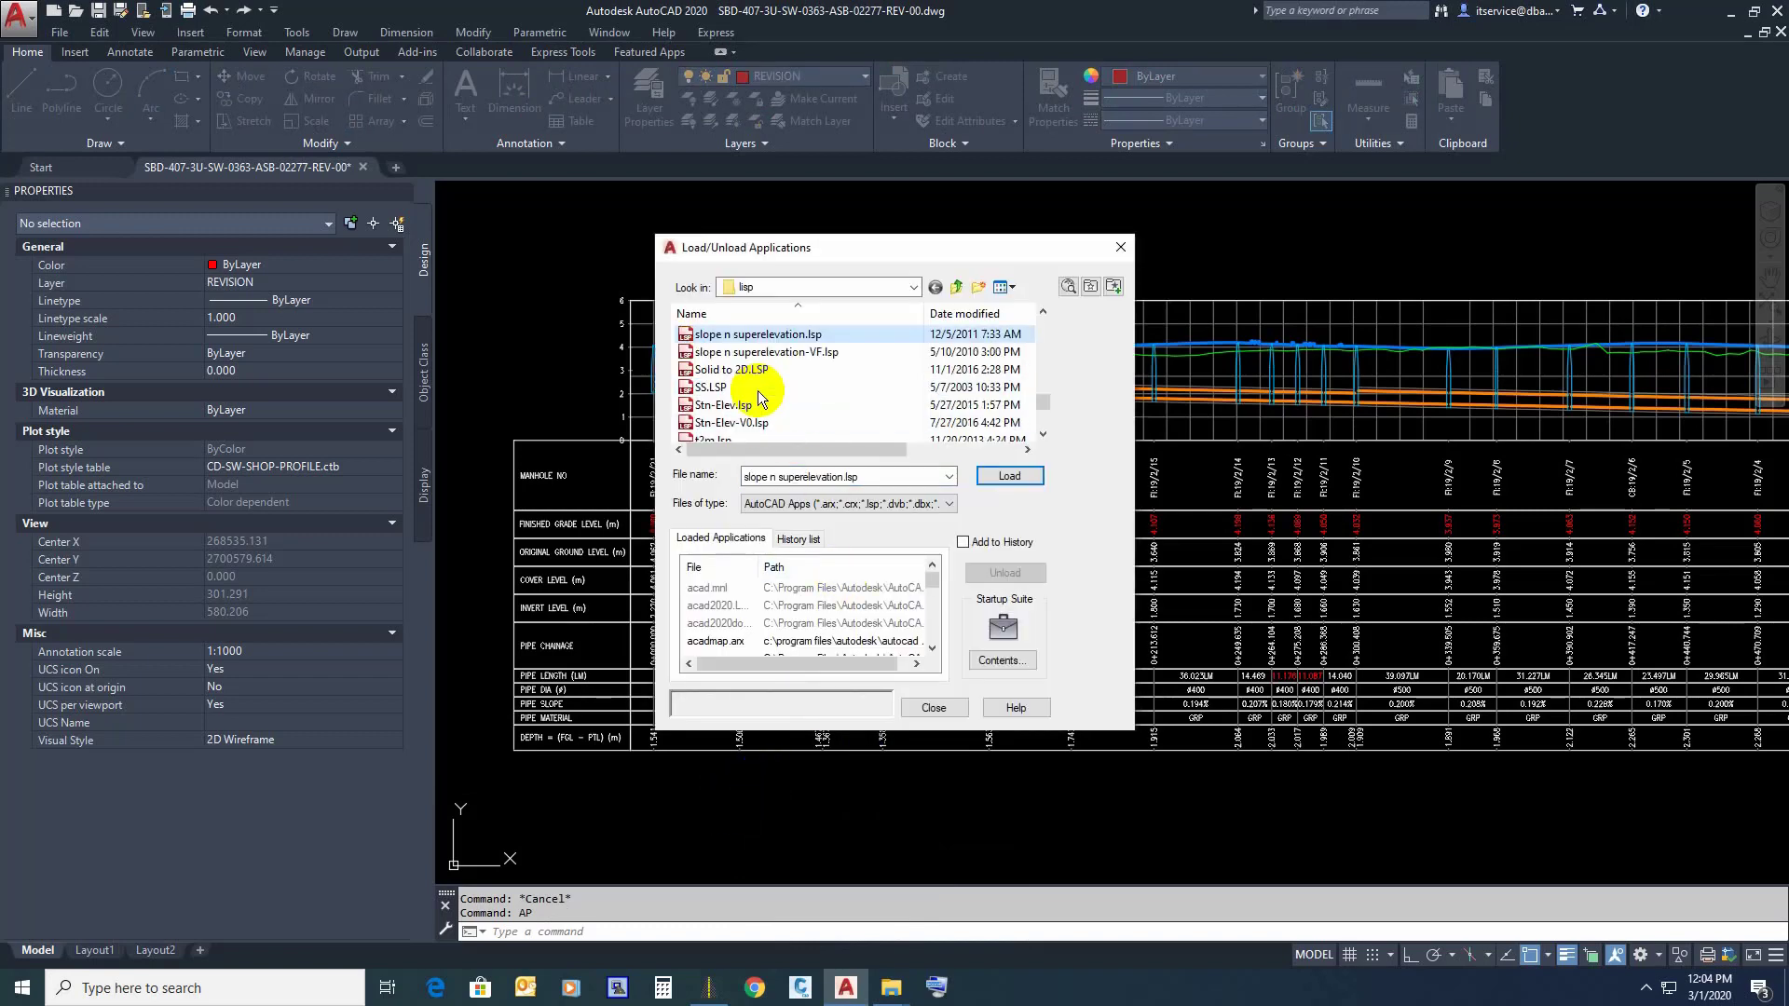
pyautogui.click(713, 388)
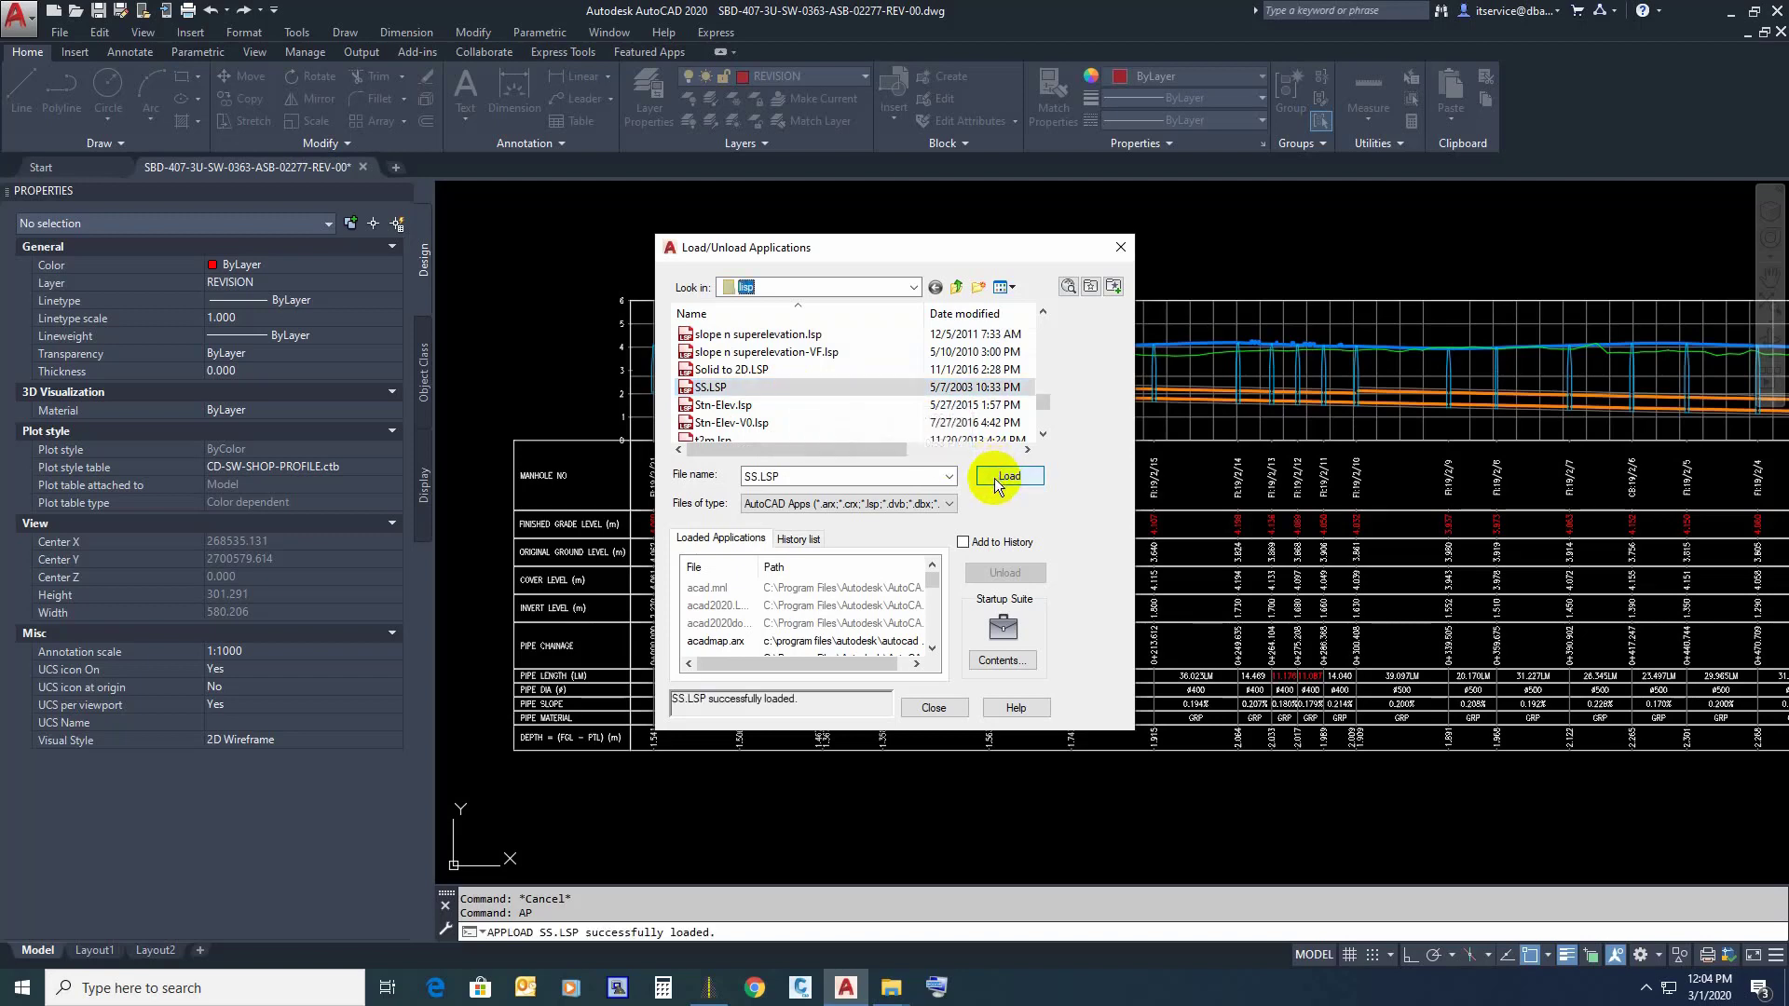
pyautogui.click(937, 710)
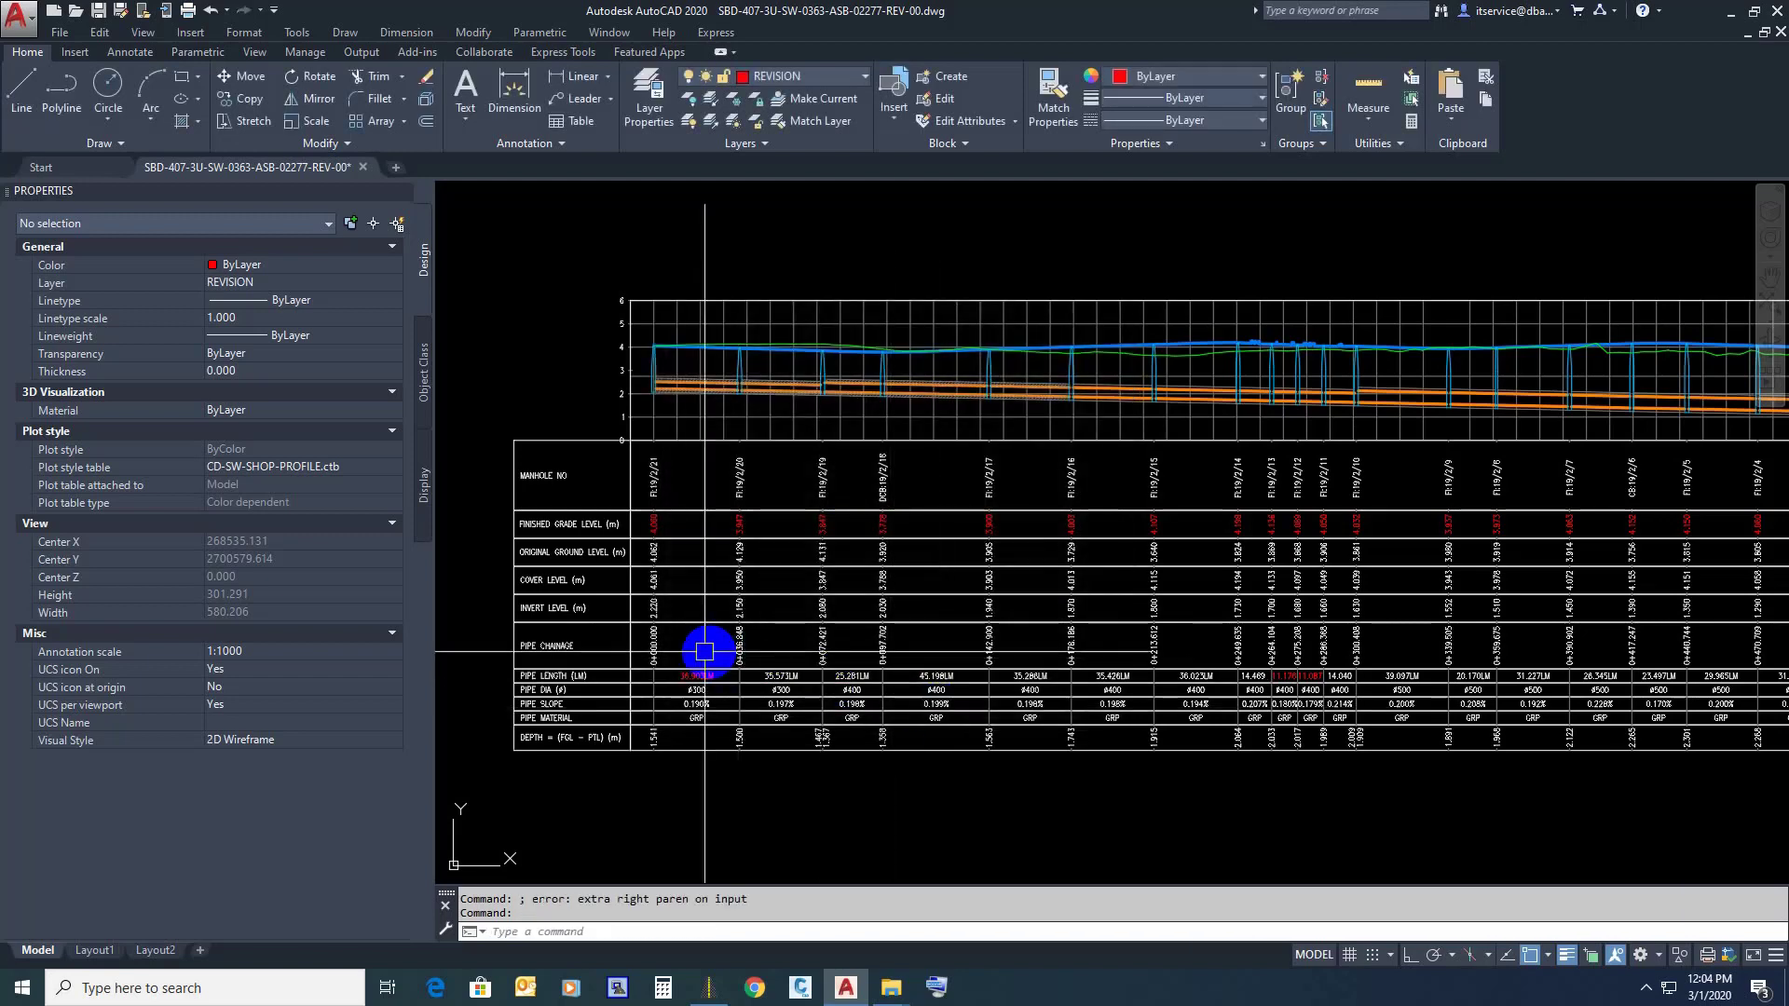
# Step: Run SS to replace the first four cover levels with the finished grade levels 4.060, 3.947, 3.847 and 3.778
pyautogui.scroll(4, 463, 617)
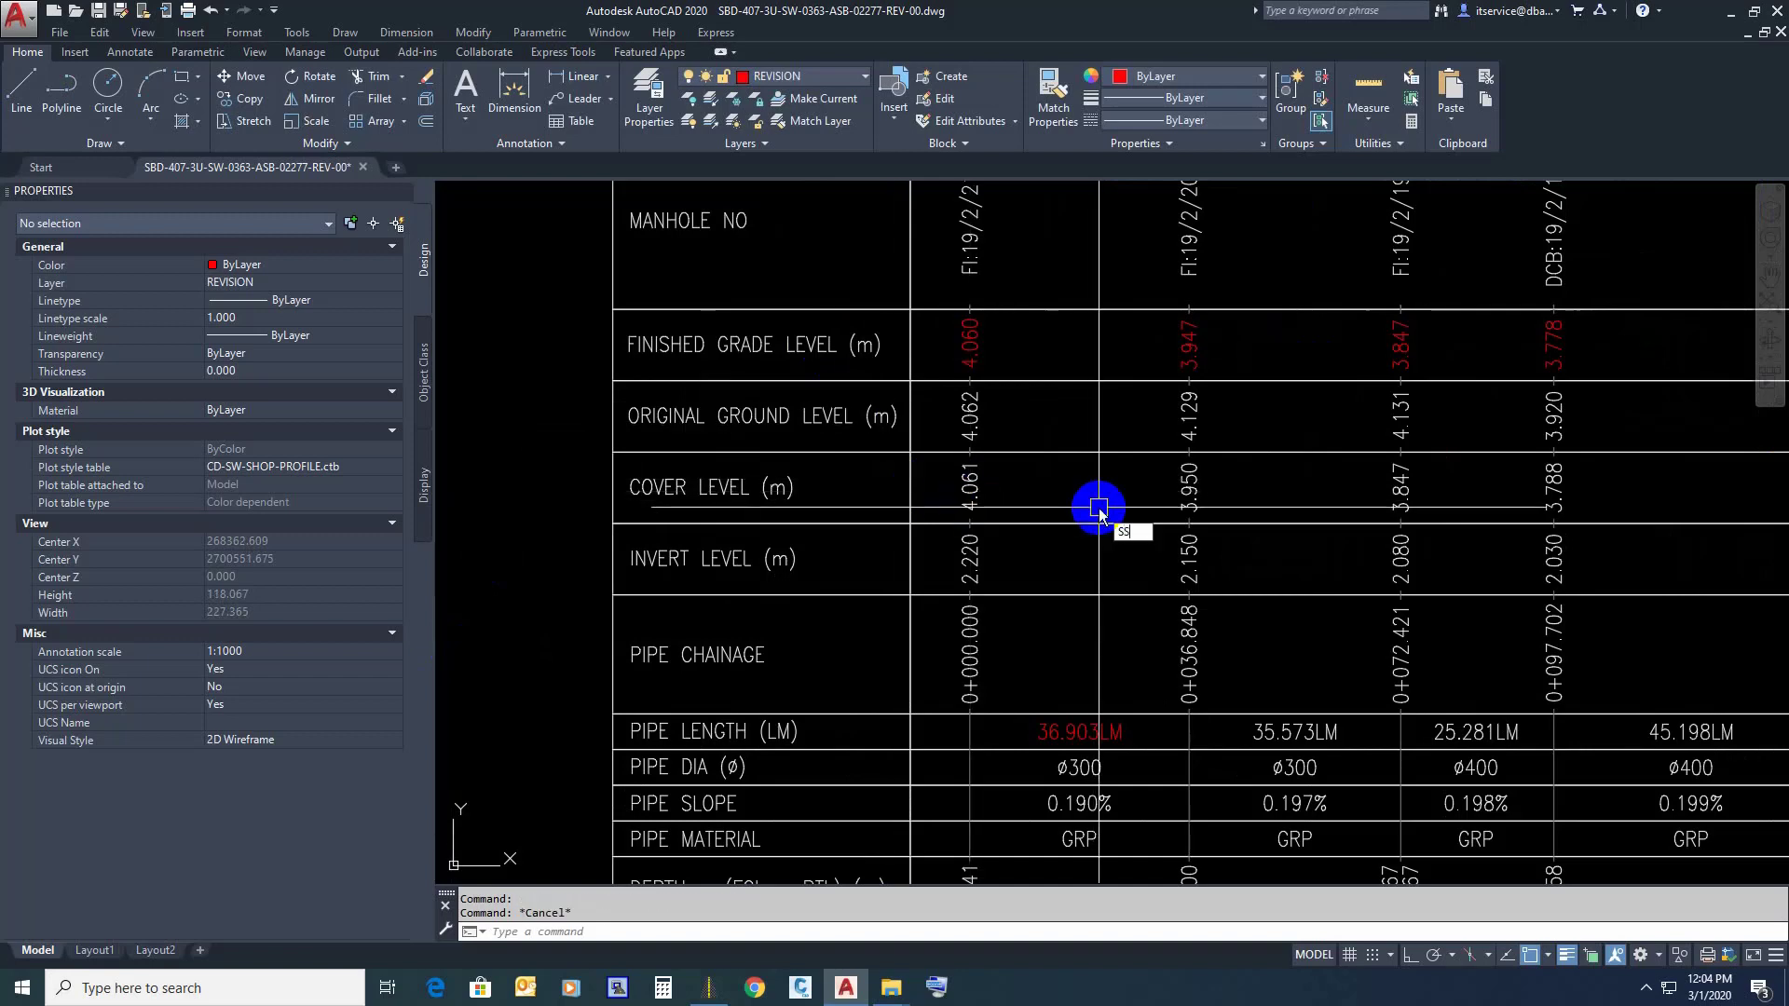
pyautogui.write('SS')
pyautogui.press('Return')
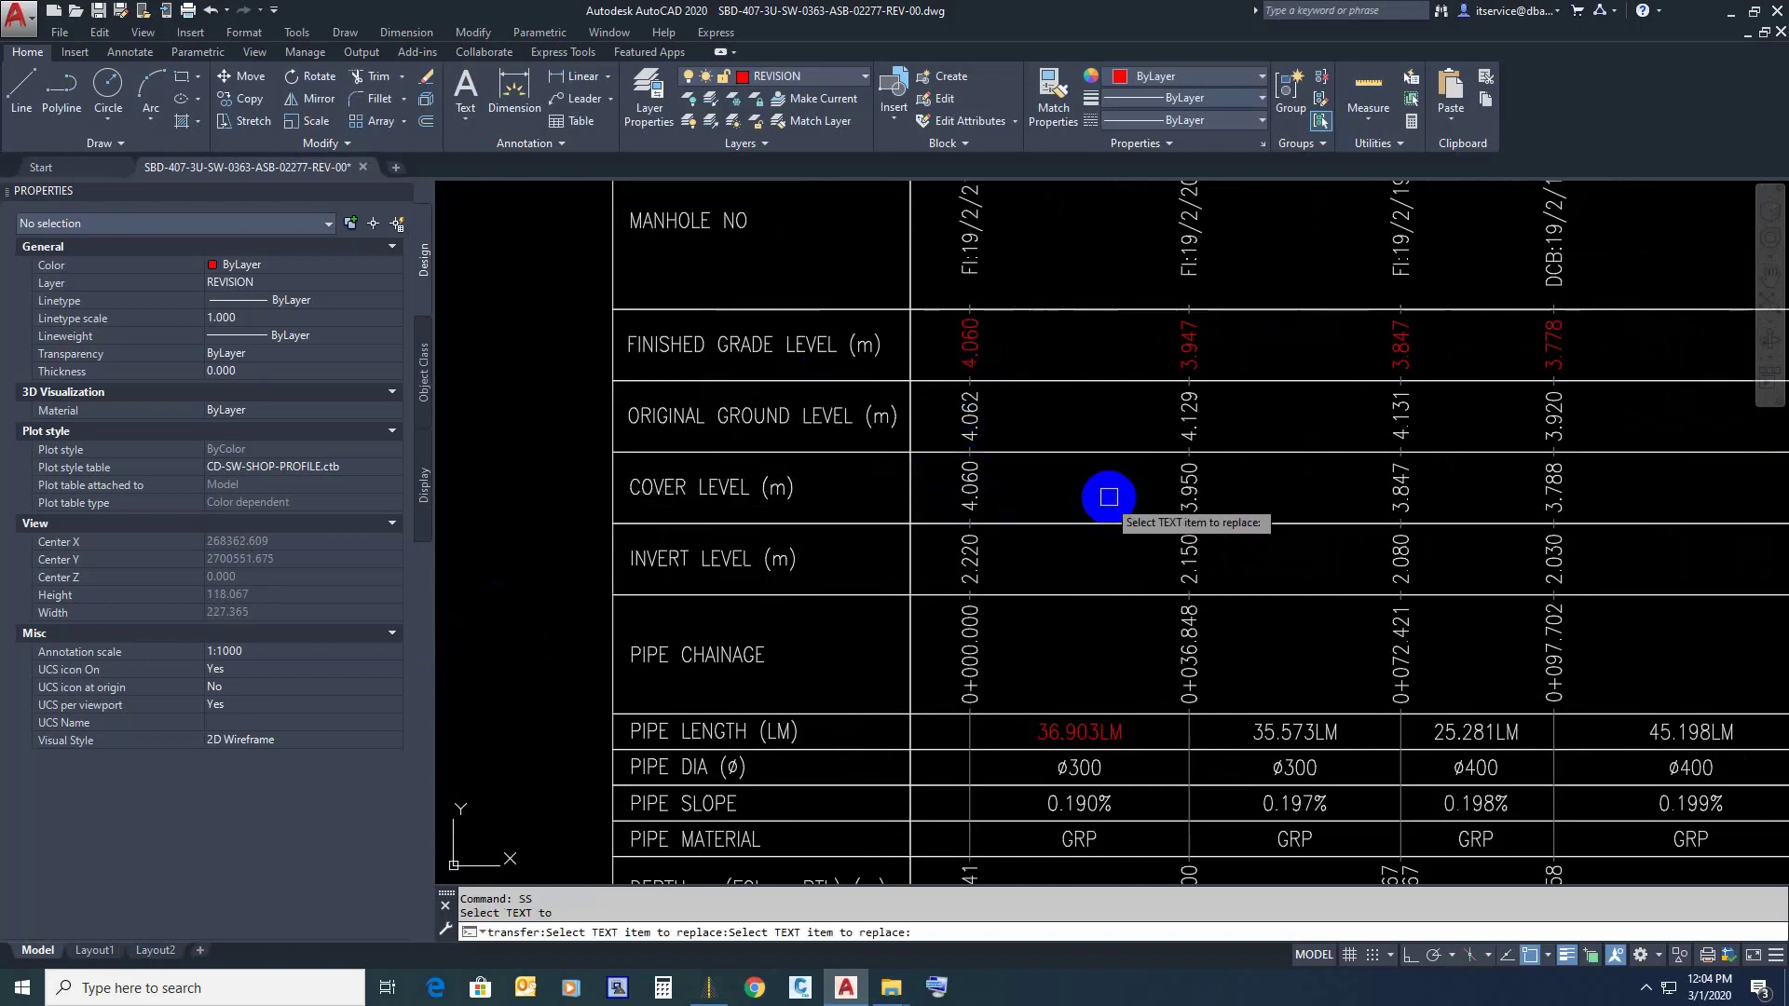
pyautogui.click(1160, 449)
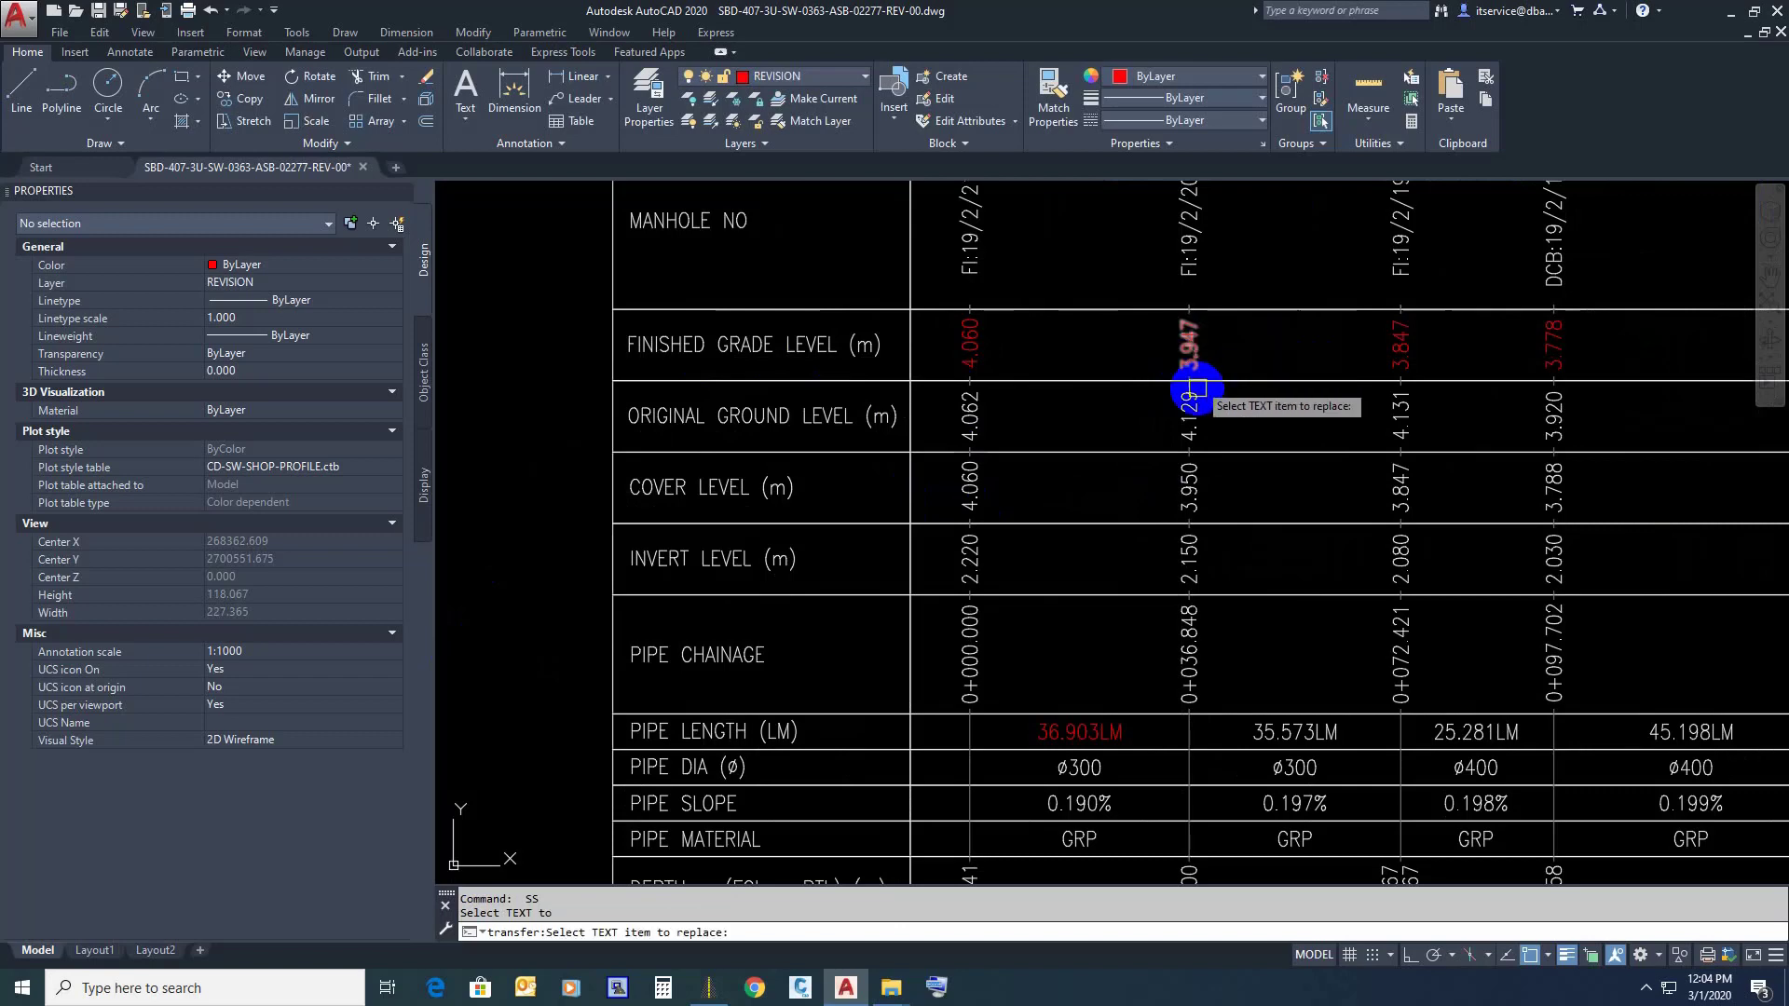
pyautogui.click(1224, 493)
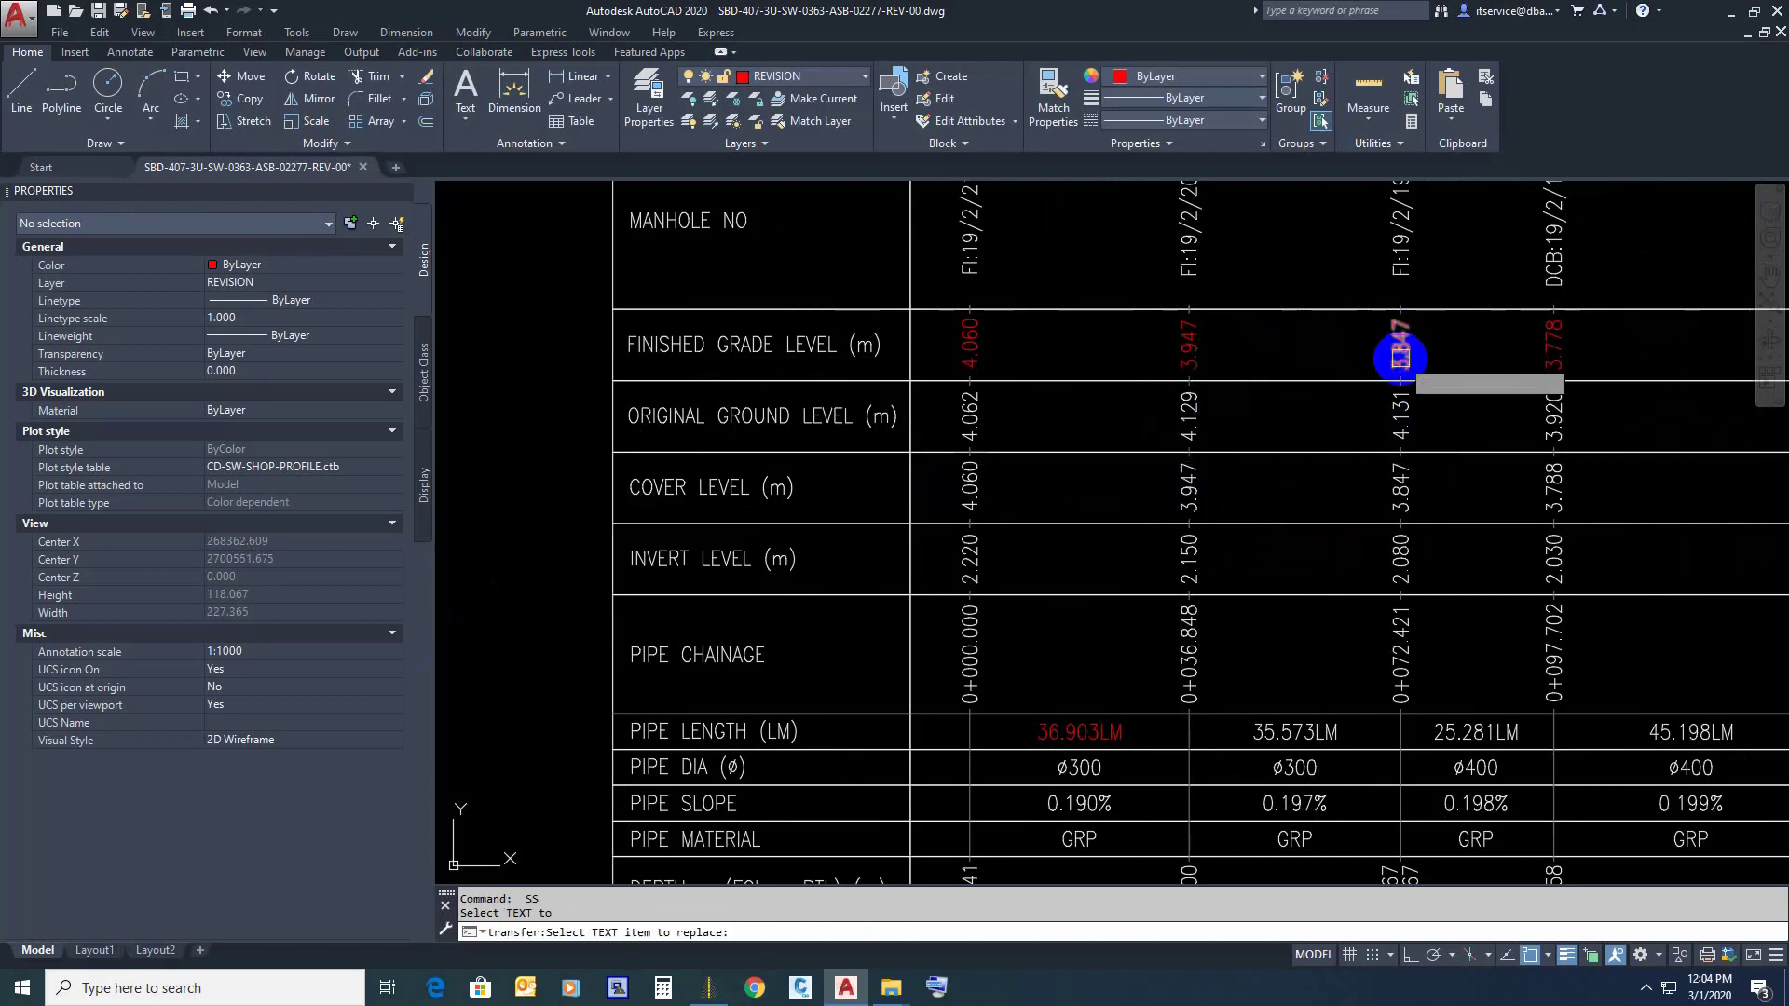
pyautogui.click(1402, 501)
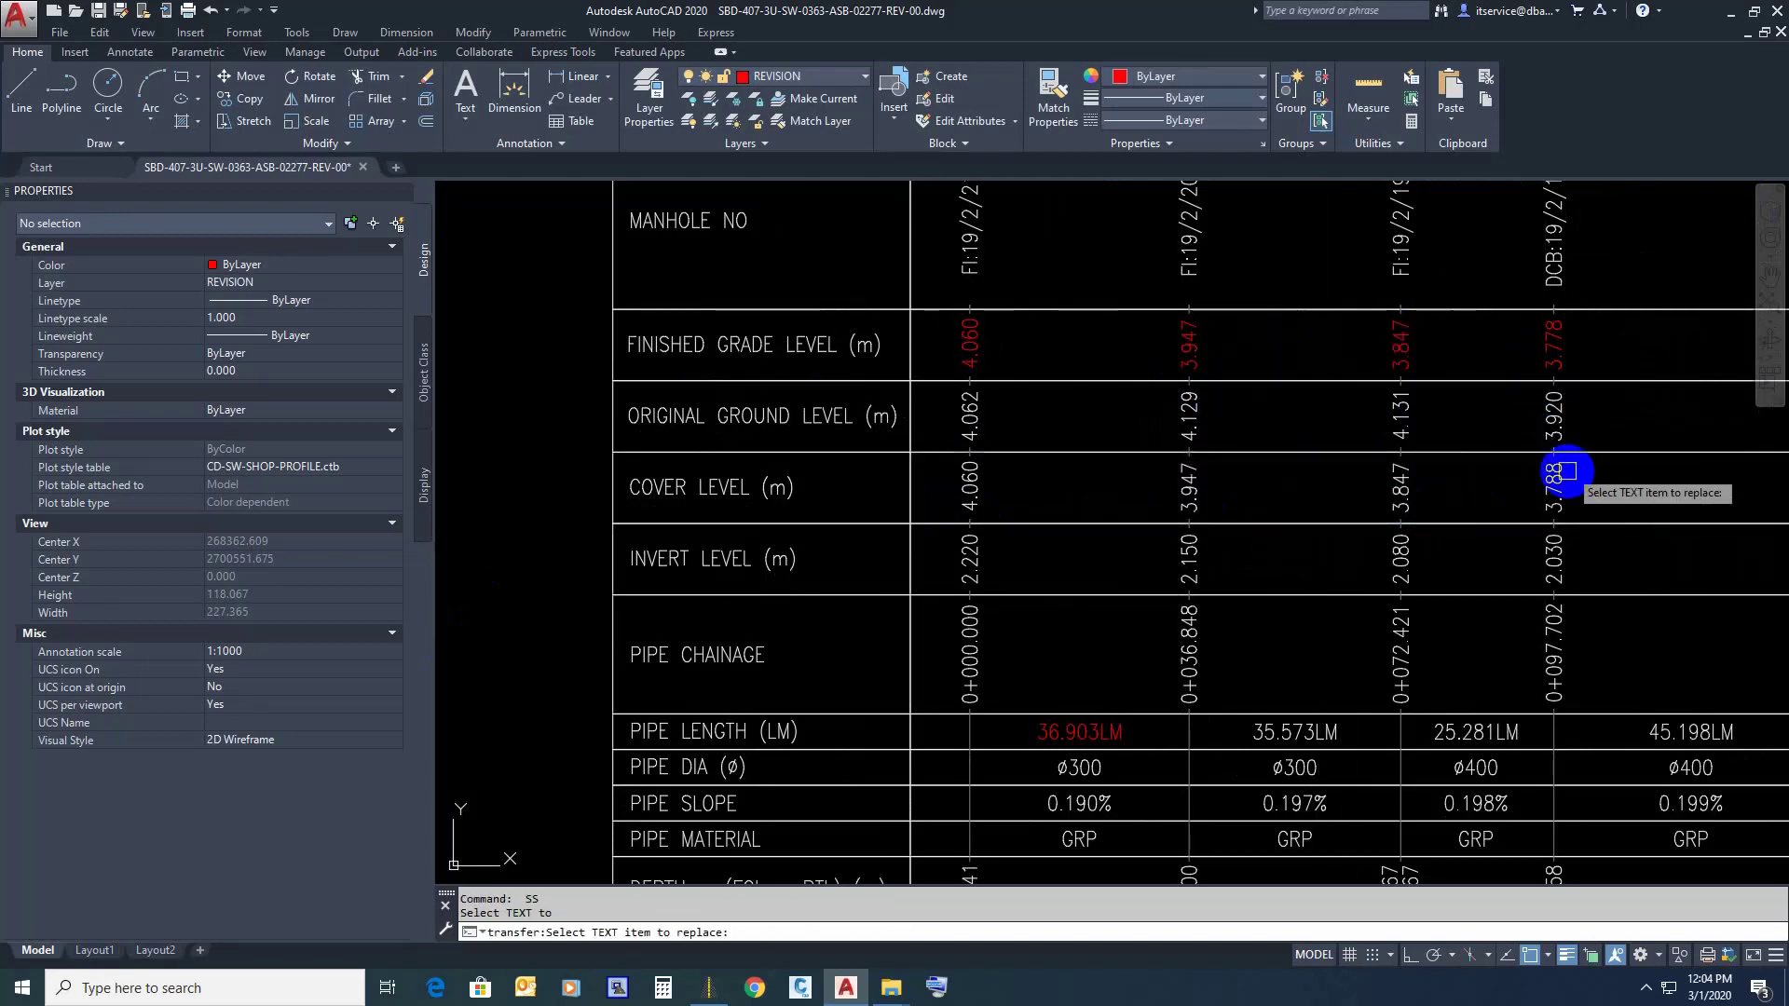
pyautogui.press('Escape')
# Step: Change the colour of the first four cover level texts to Color 10
pyautogui.click(1586, 486)
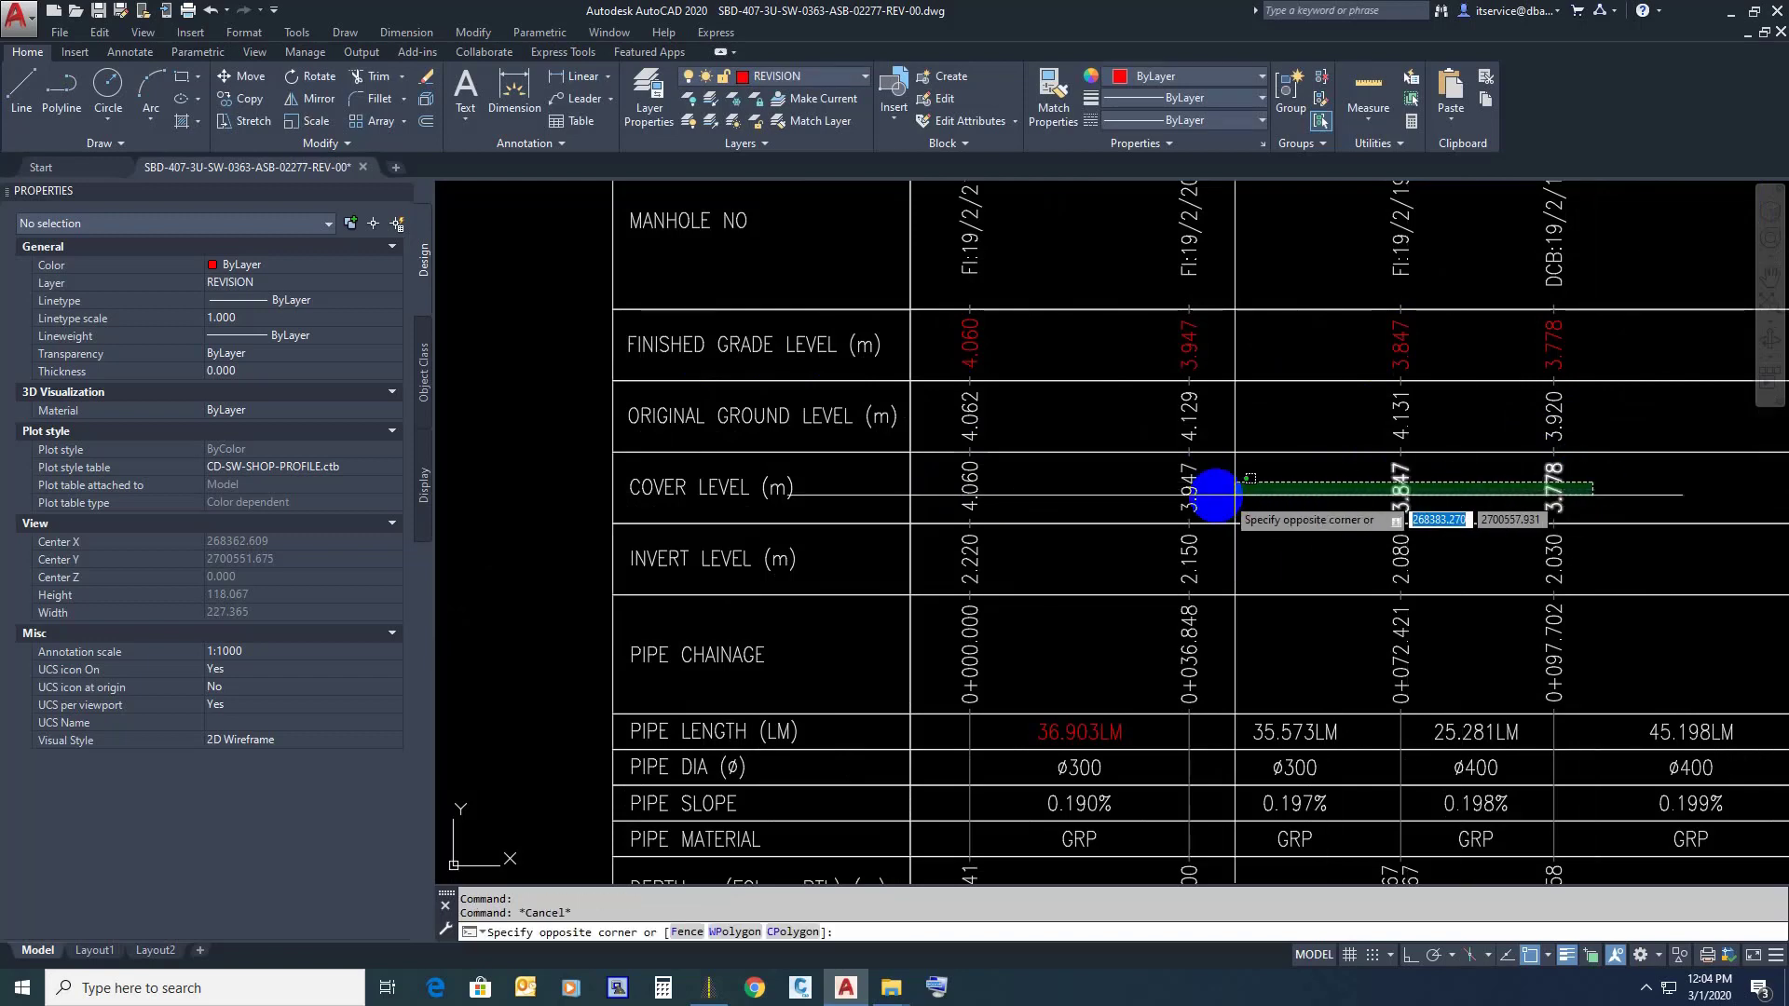
pyautogui.click(969, 488)
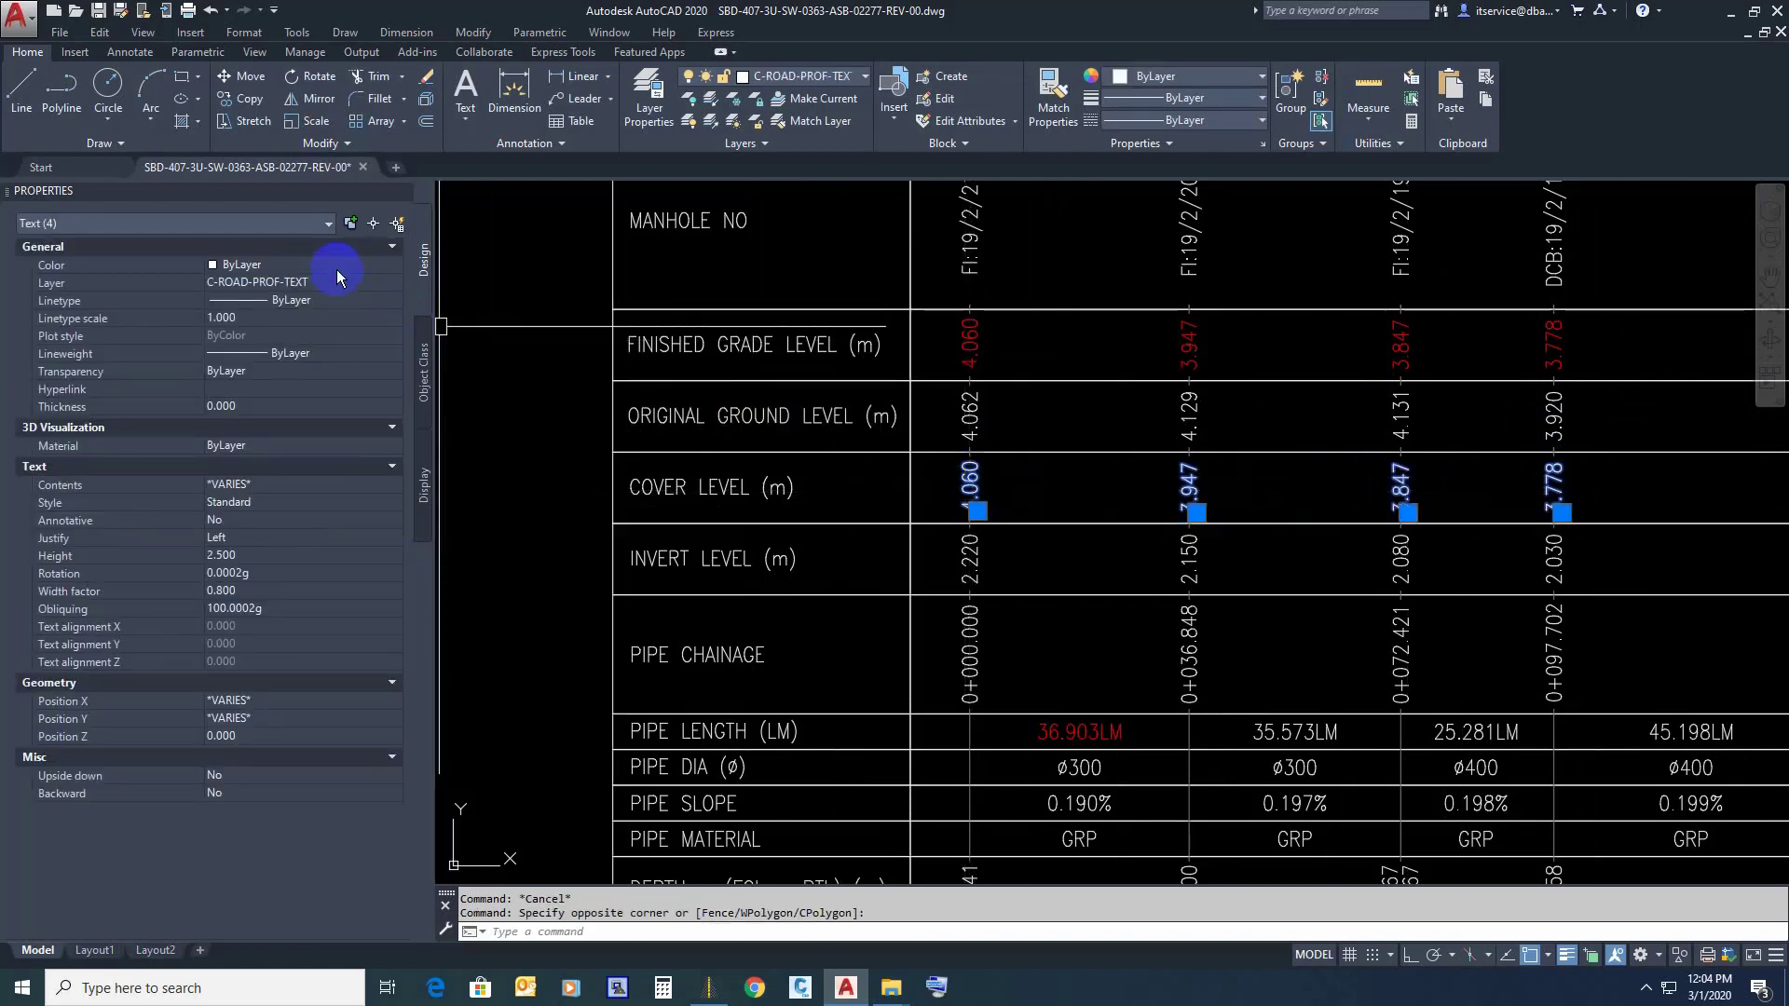
pyautogui.click(337, 265)
pyautogui.click(337, 263)
pyautogui.click(339, 433)
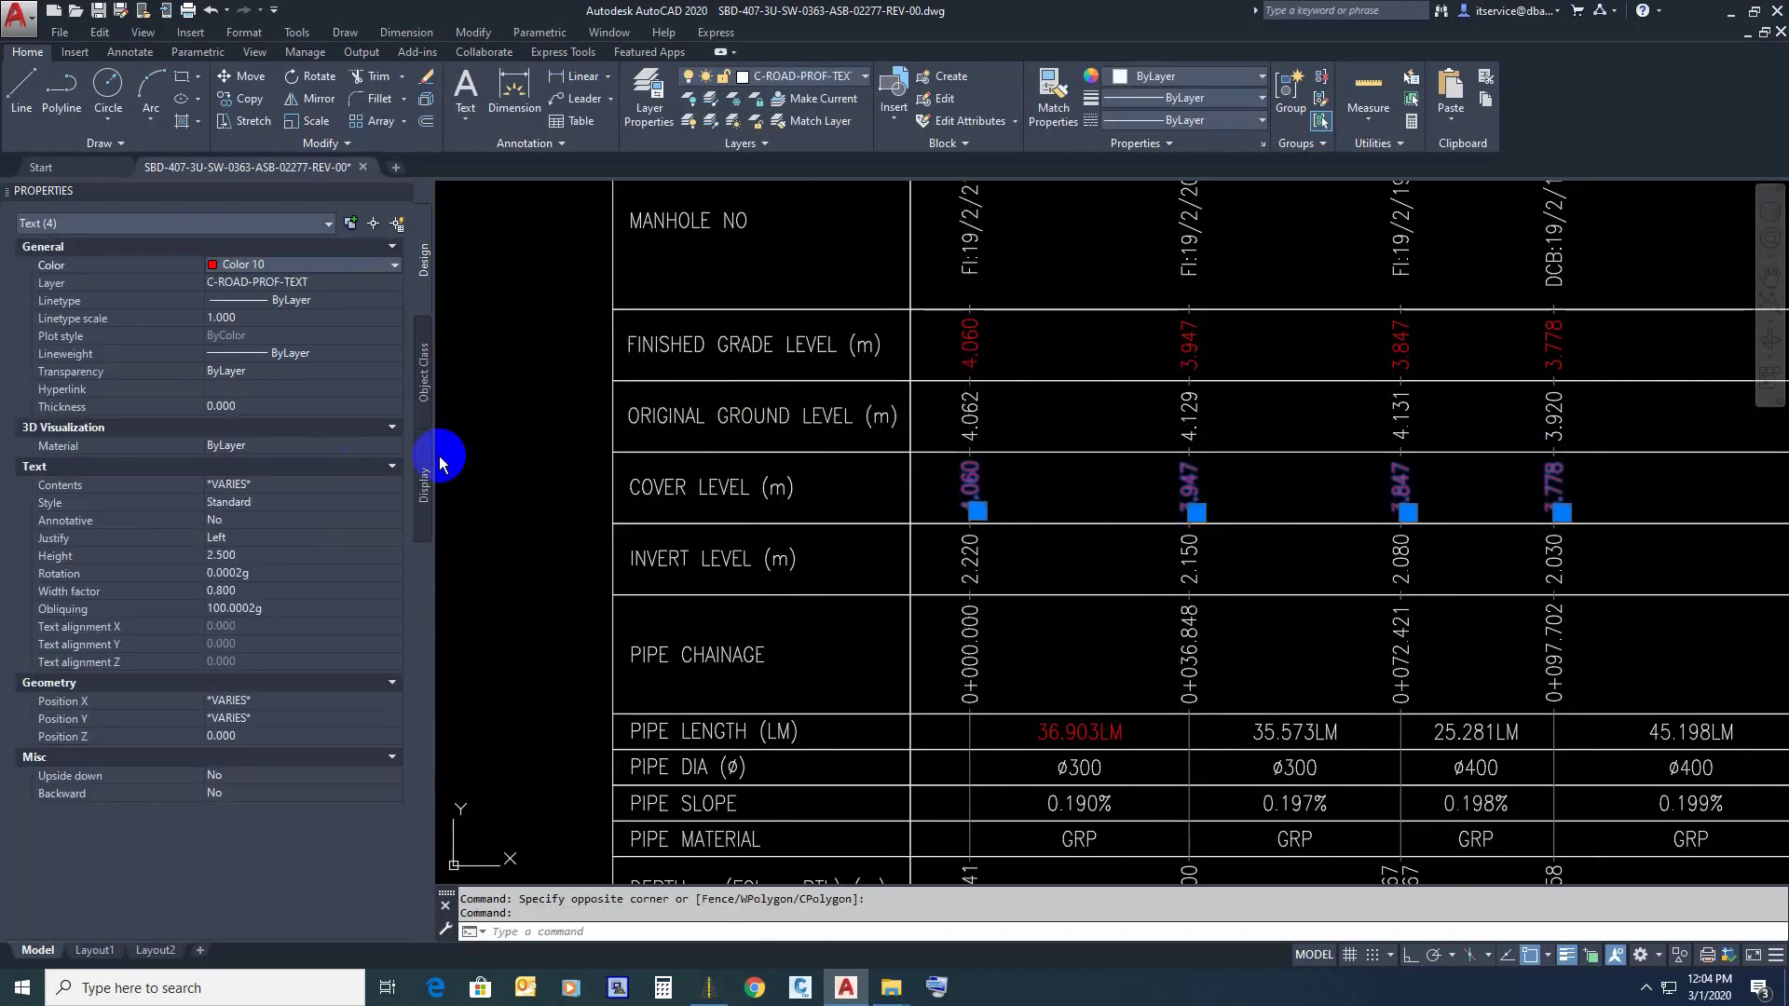
pyautogui.press('Escape')
# Step: Examine the finished grade and cover levels along the whole profile table, through to the last manhole and back
pyautogui.write('p')
pyautogui.press('Return')
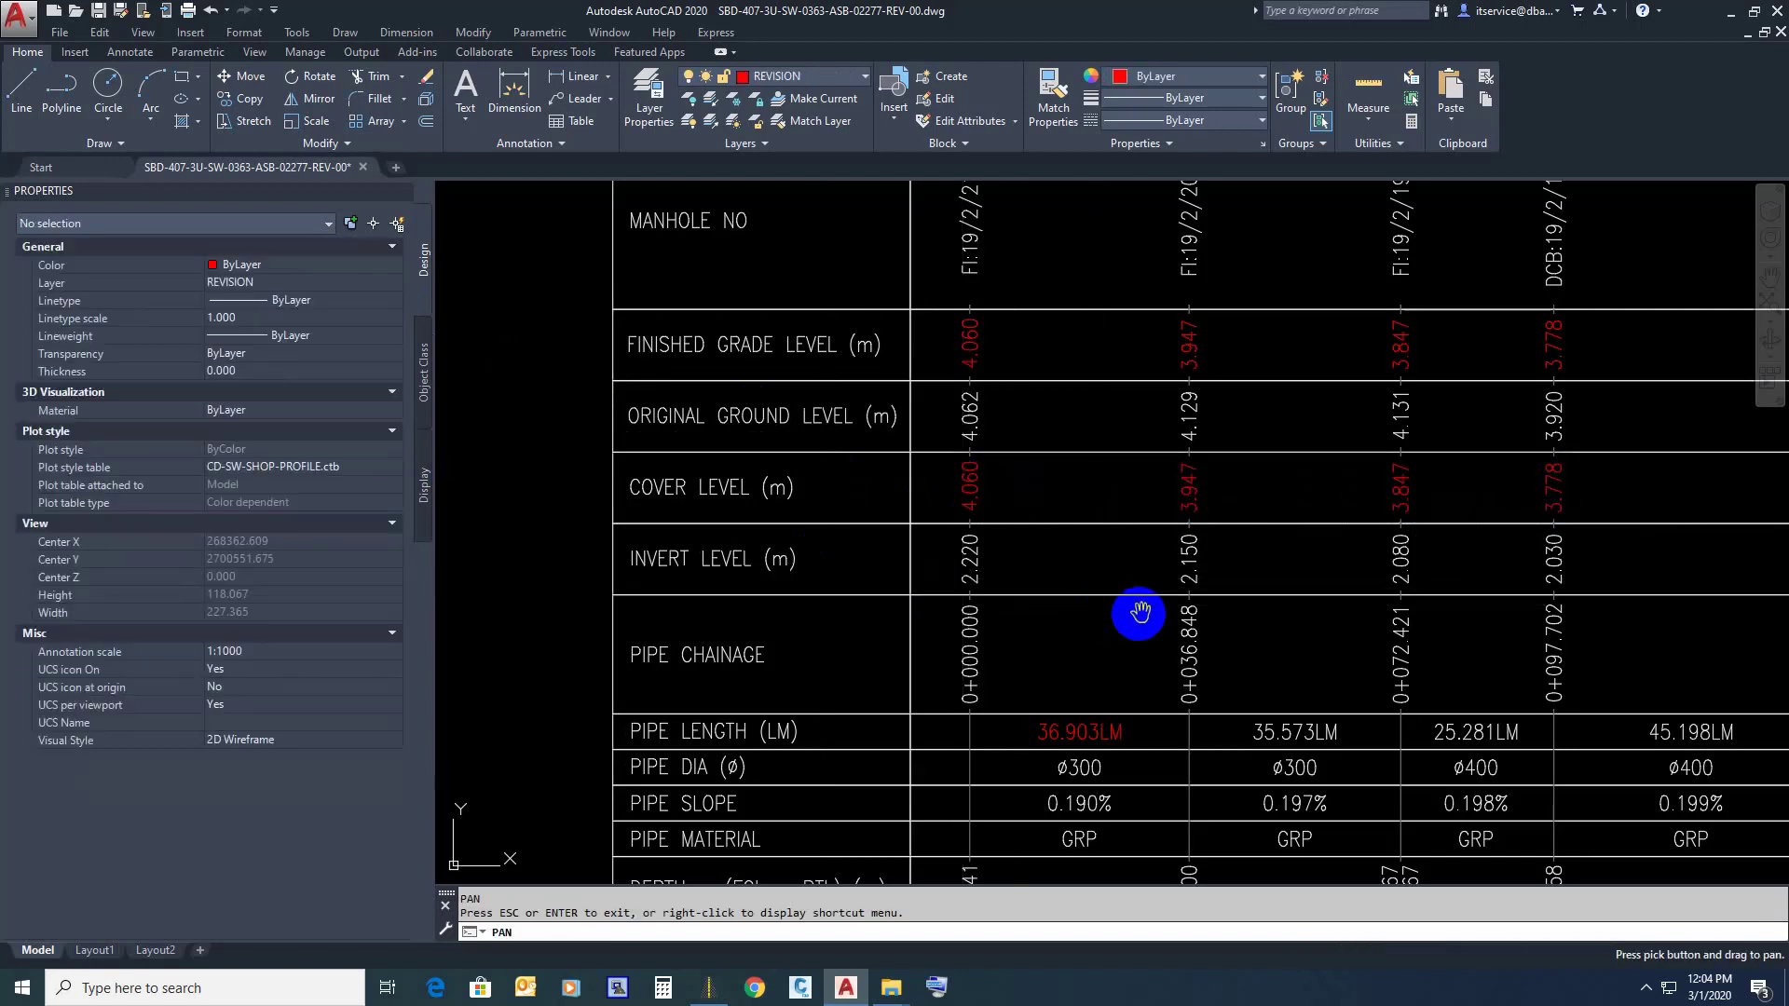
pyautogui.moveTo(1138, 611); pyautogui.dragTo(929, 589)
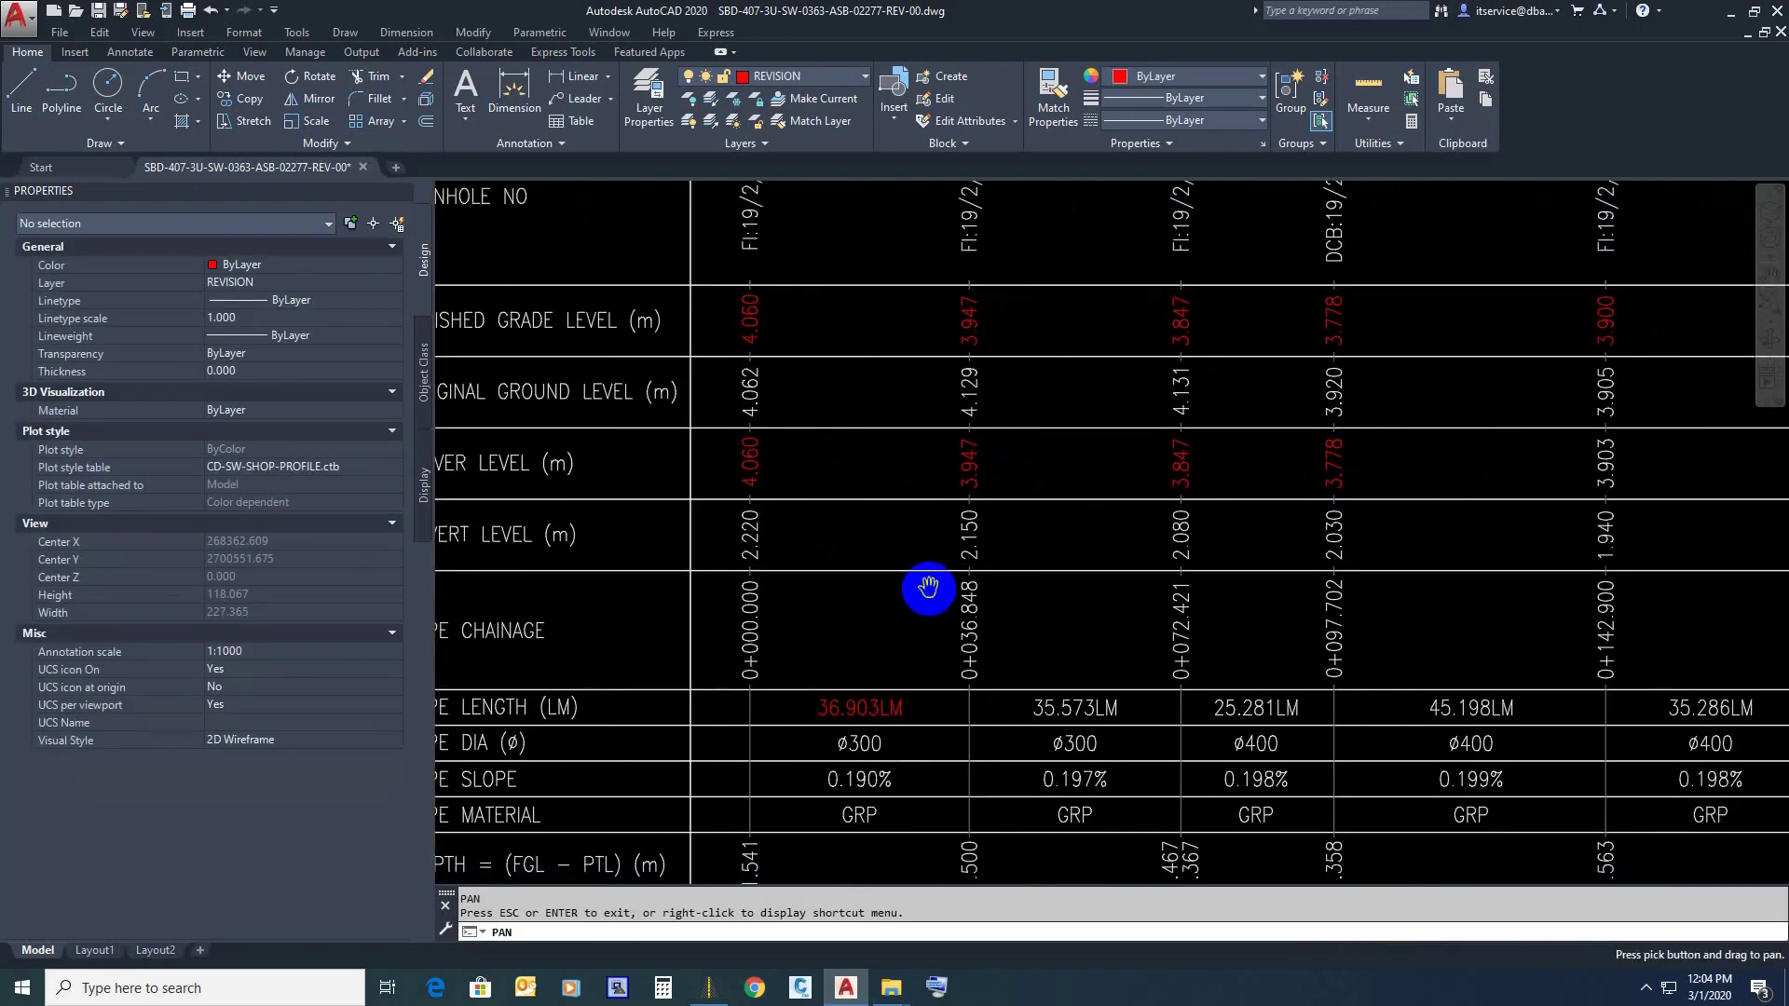
pyautogui.press('Escape')
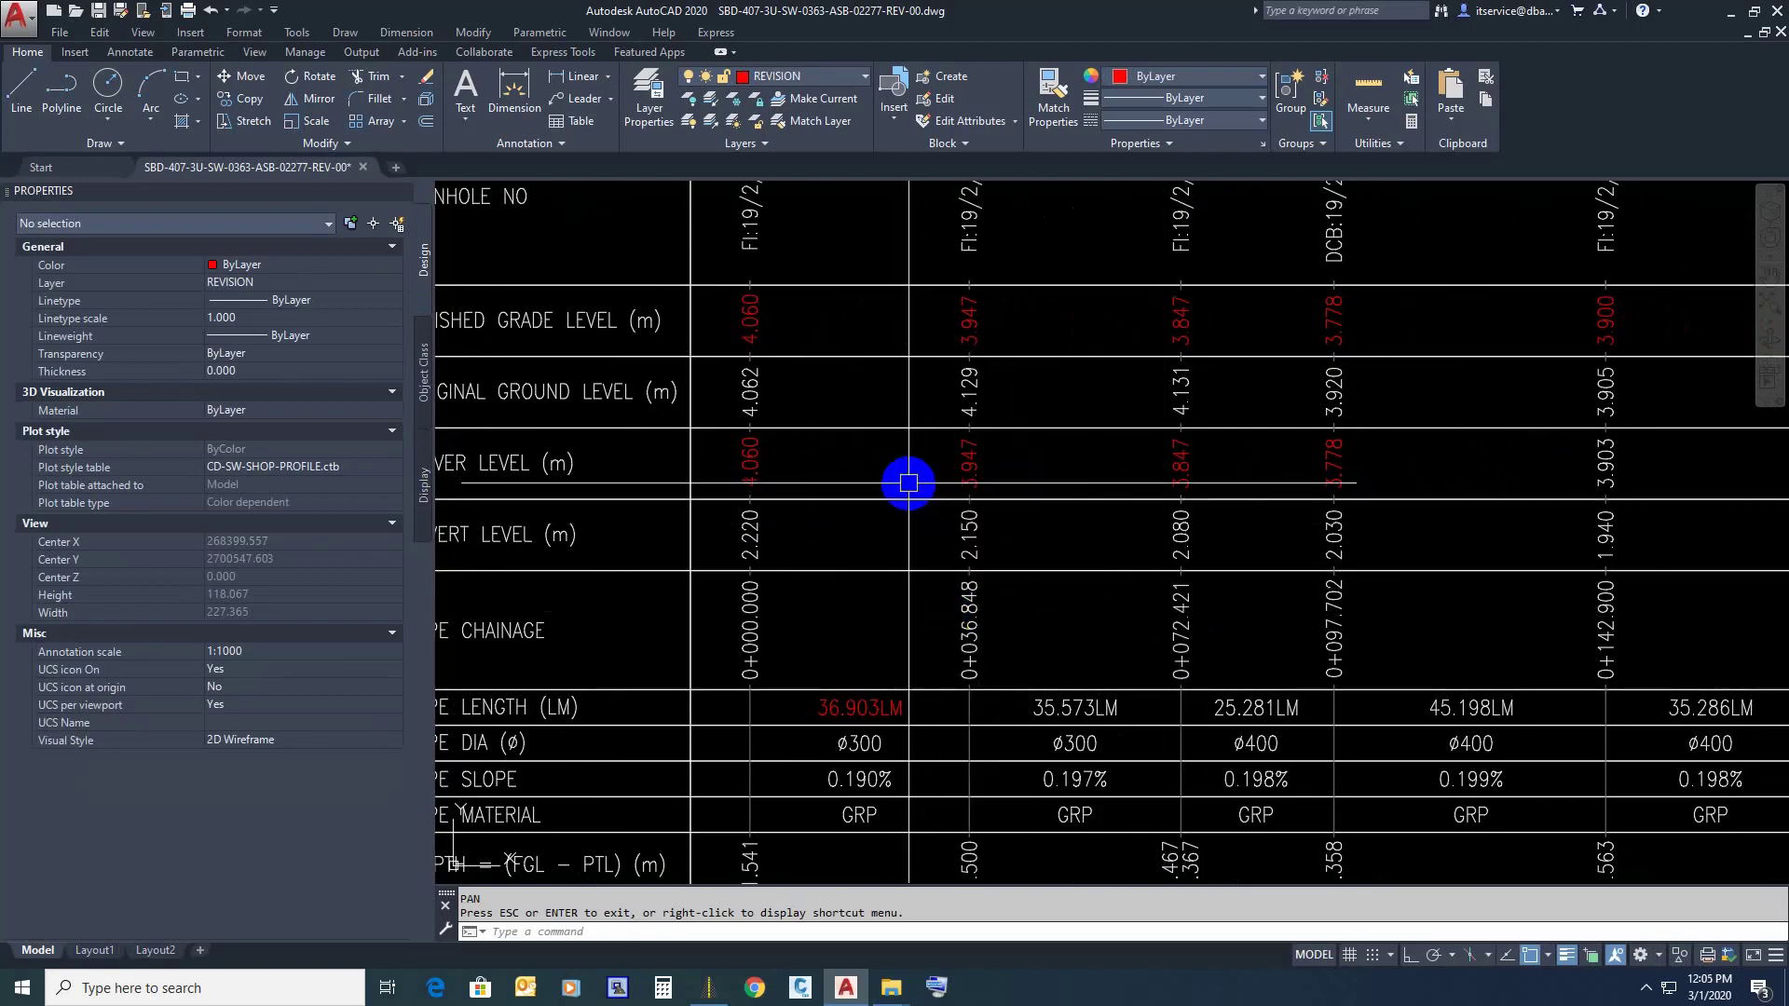
pyautogui.scroll(-2, 1043, 475)
pyautogui.press('Return')
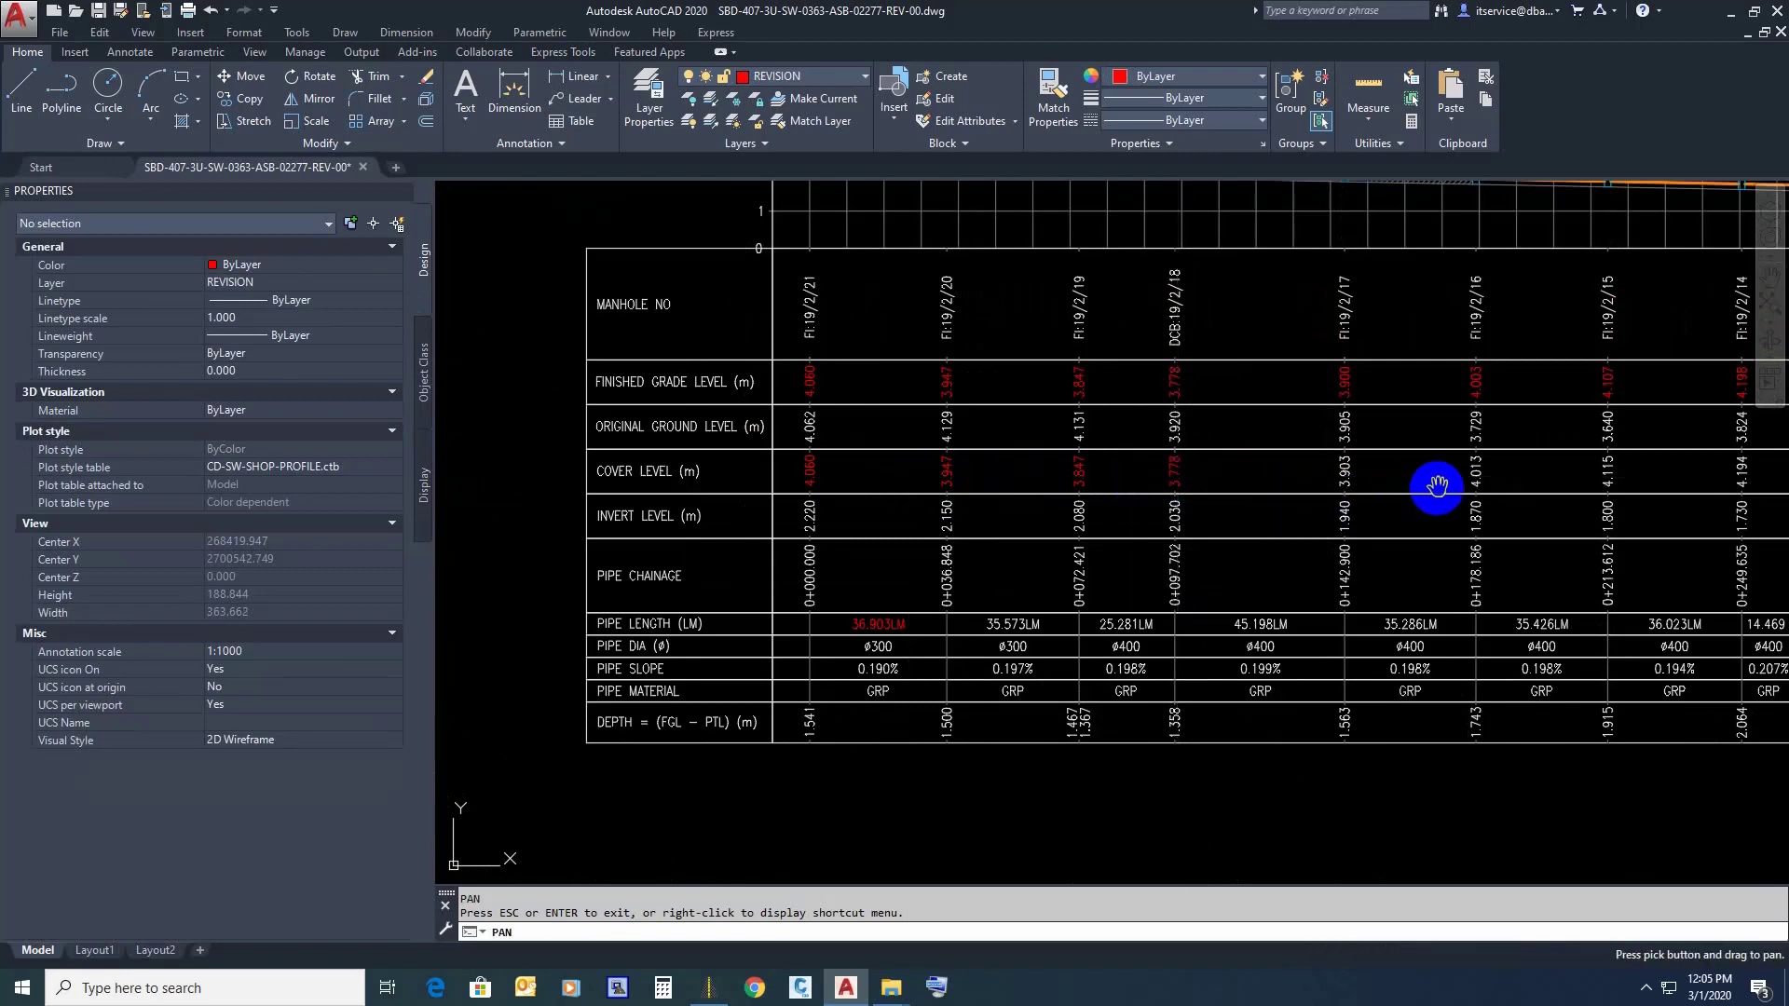
pyautogui.moveTo(1437, 491); pyautogui.dragTo(940, 496)
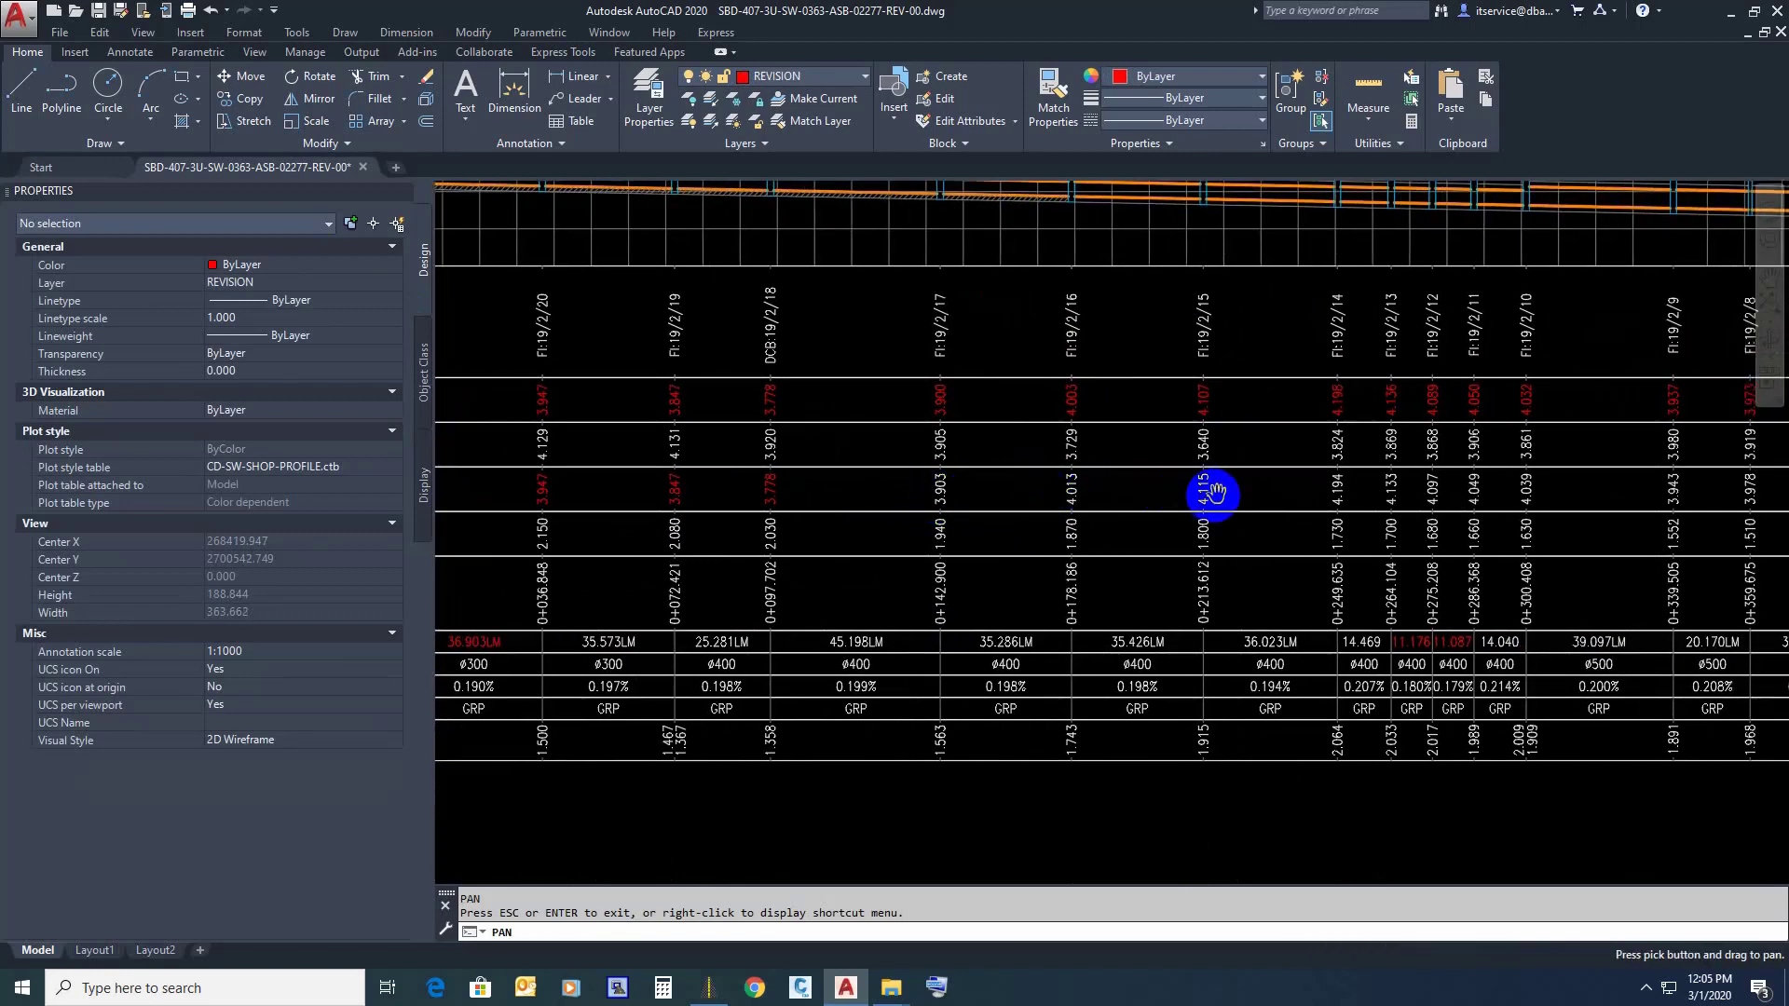
pyautogui.moveTo(1447, 491); pyautogui.dragTo(907, 498)
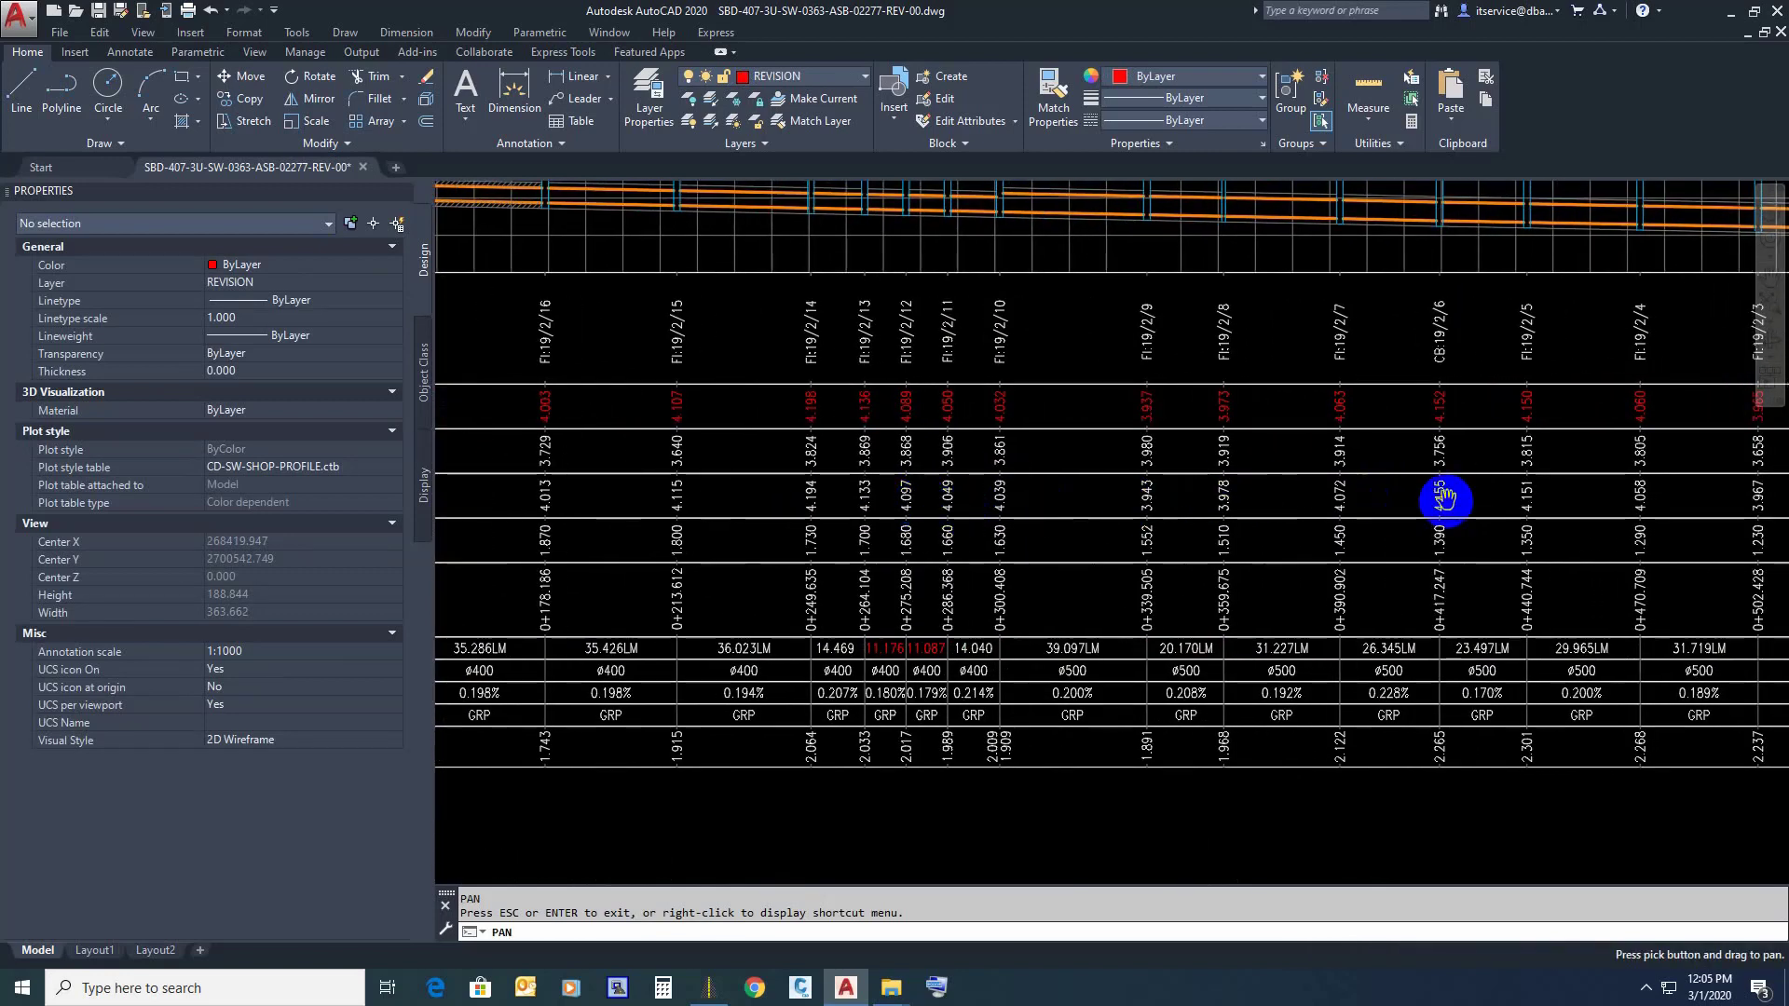
pyautogui.moveTo(1444, 500); pyautogui.dragTo(819, 512)
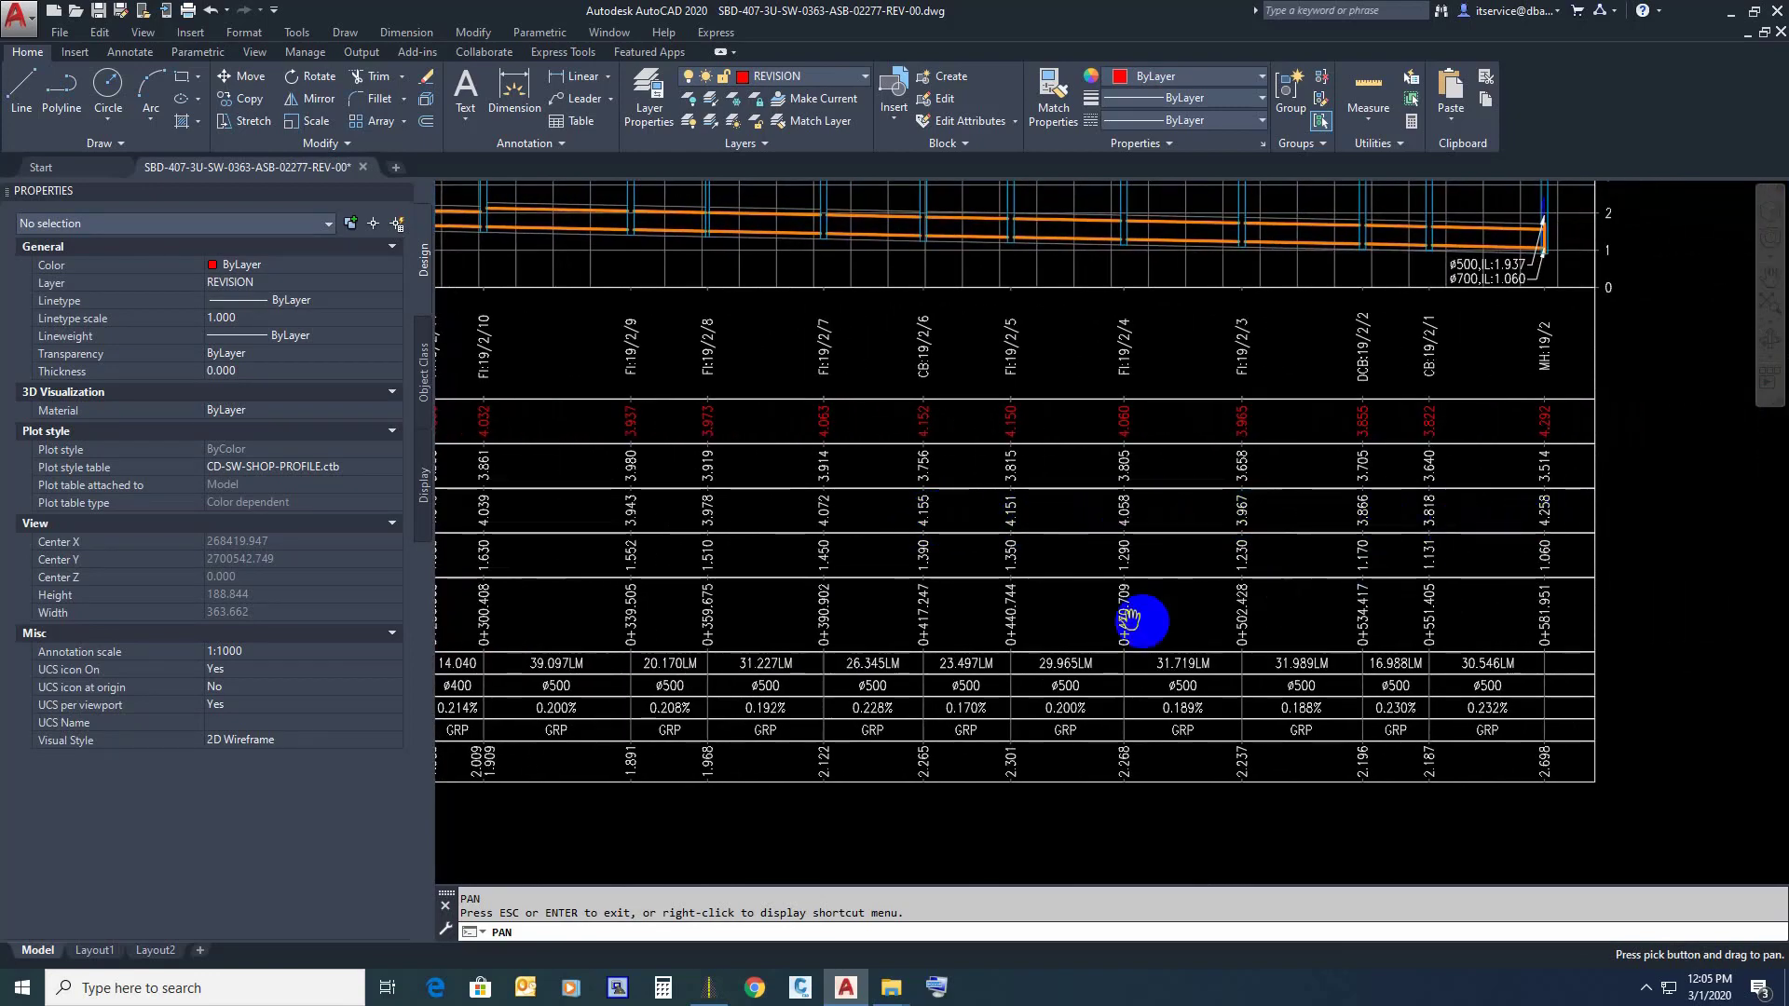
pyautogui.moveTo(807, 571); pyautogui.dragTo(1528, 537)
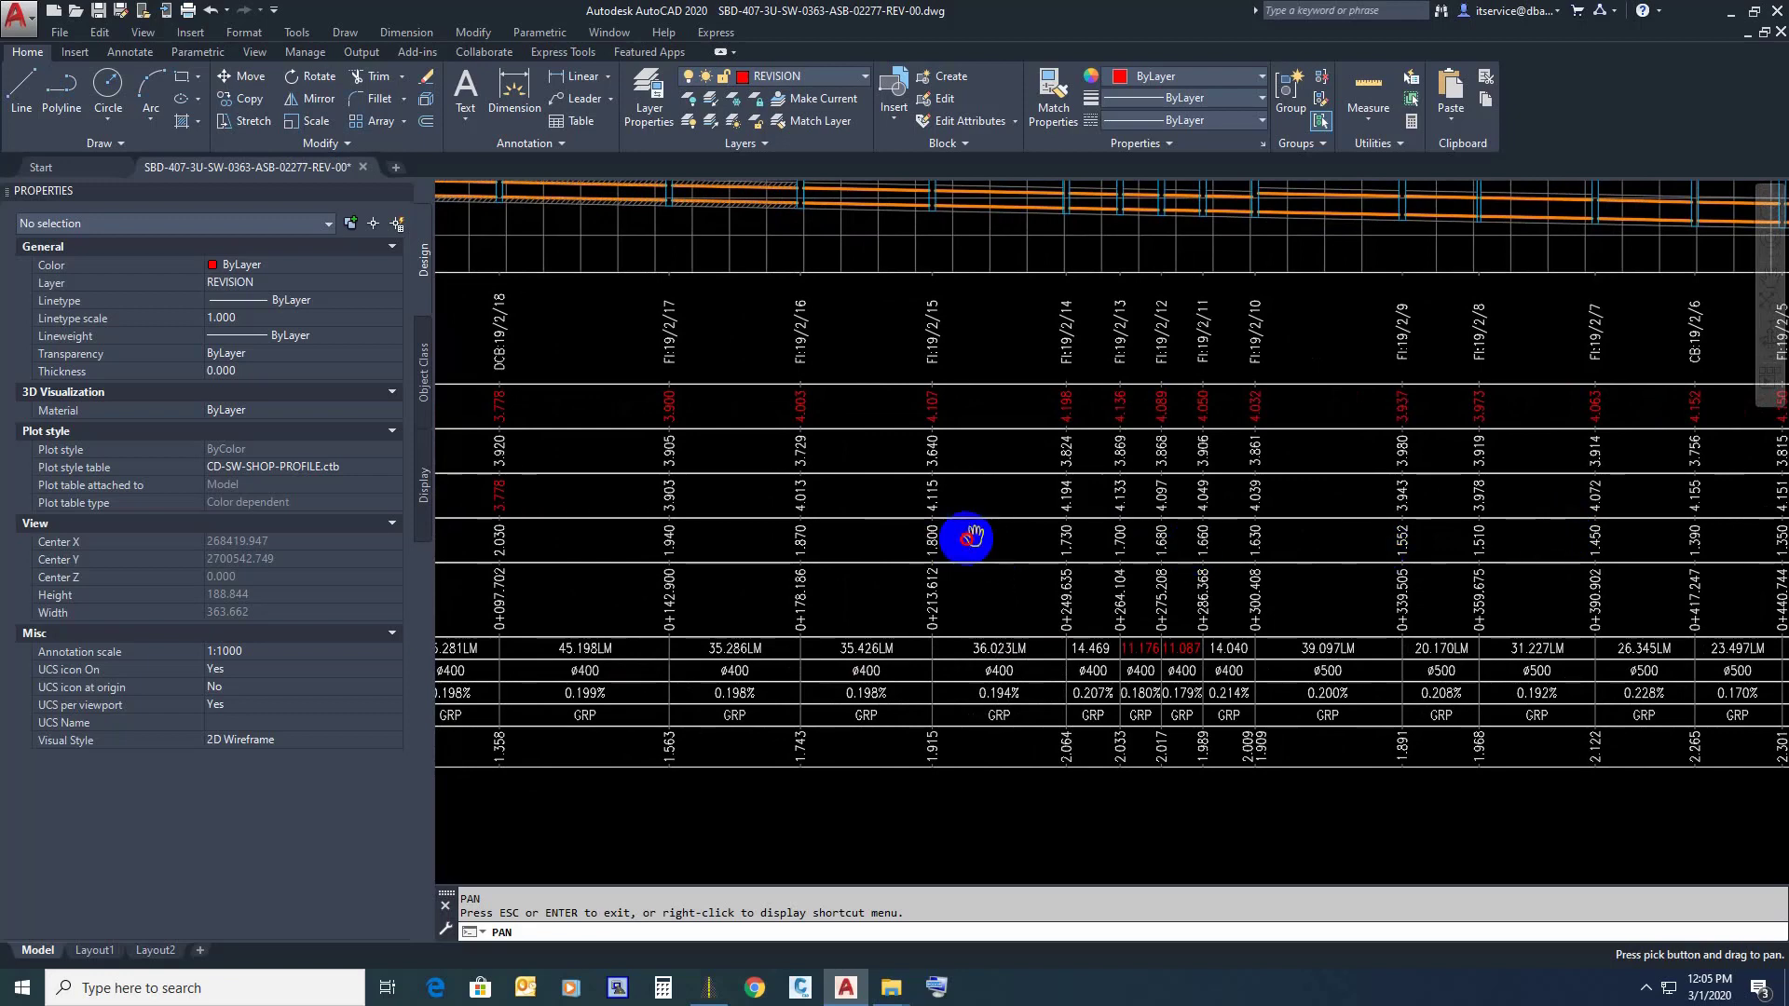
pyautogui.moveTo(969, 537); pyautogui.dragTo(1286, 535)
pyautogui.moveTo(875, 584)
pyautogui.mouseDown()
pyautogui.moveTo(1054, 559)
pyautogui.moveTo(1030, 590)
pyautogui.mouseUp()
pyautogui.press('Escape')
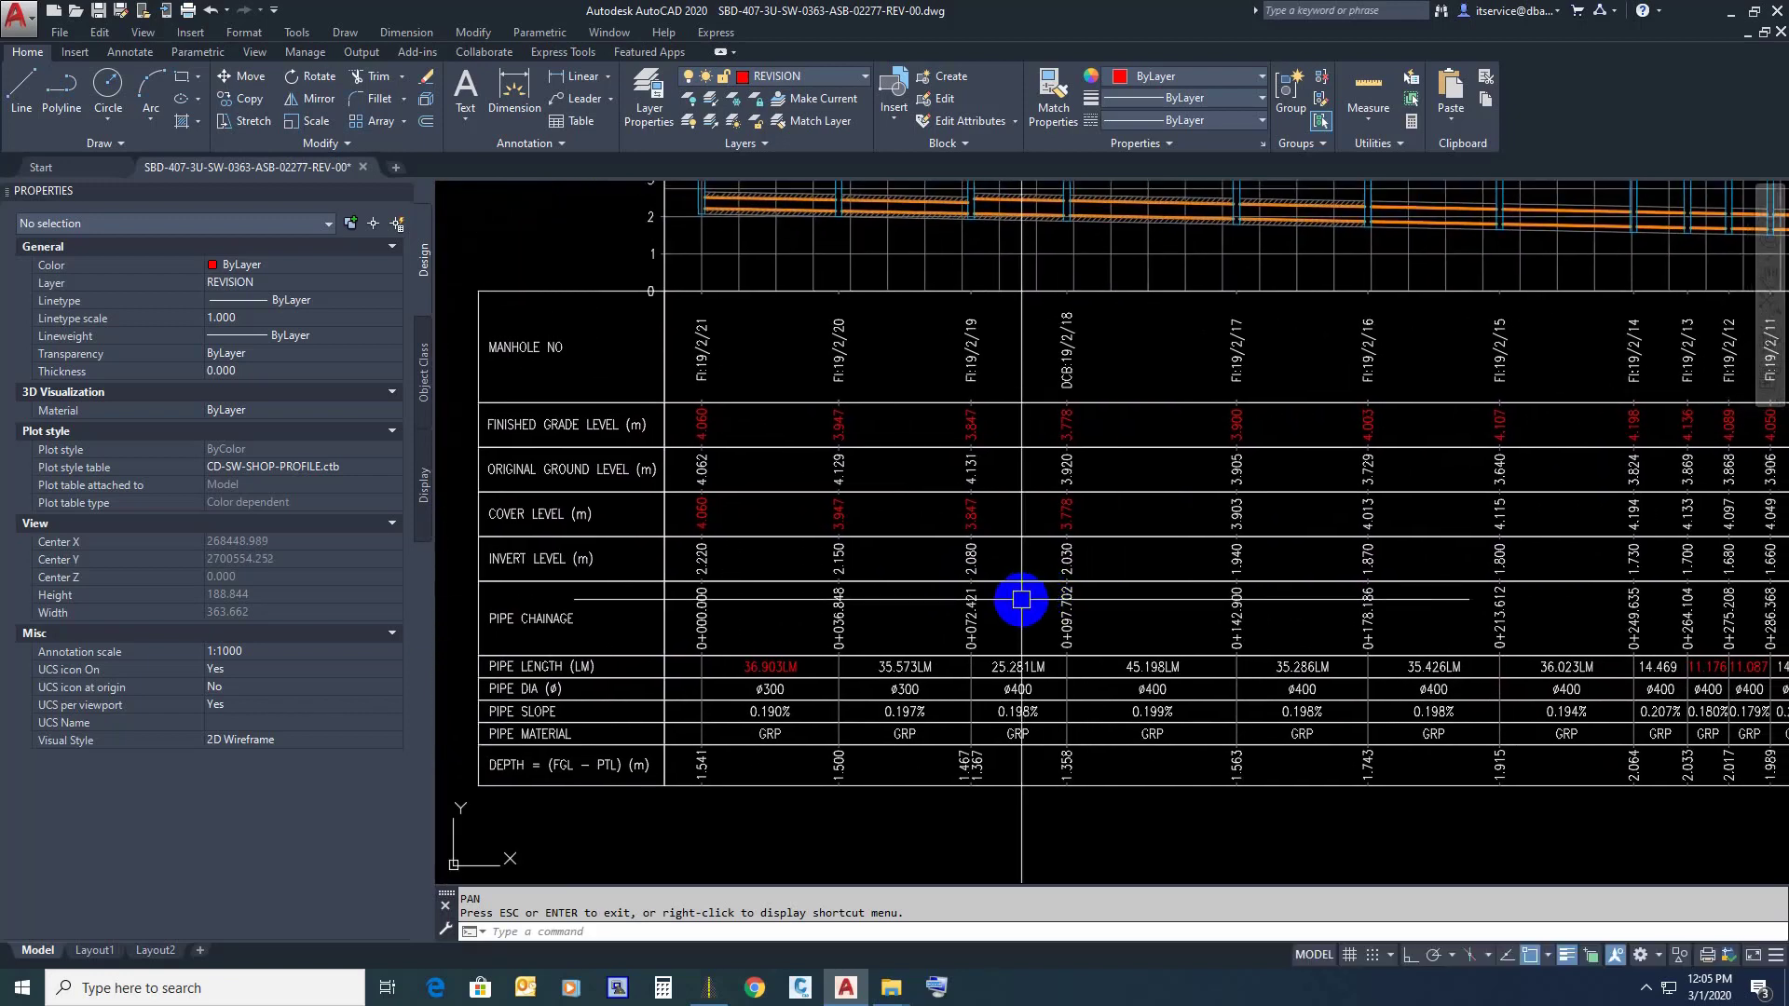
# Step: Load the TextCalcV1-0.lsp routine from the lisp folder and close the application loader
pyautogui.write('ap')
pyautogui.press('Return')
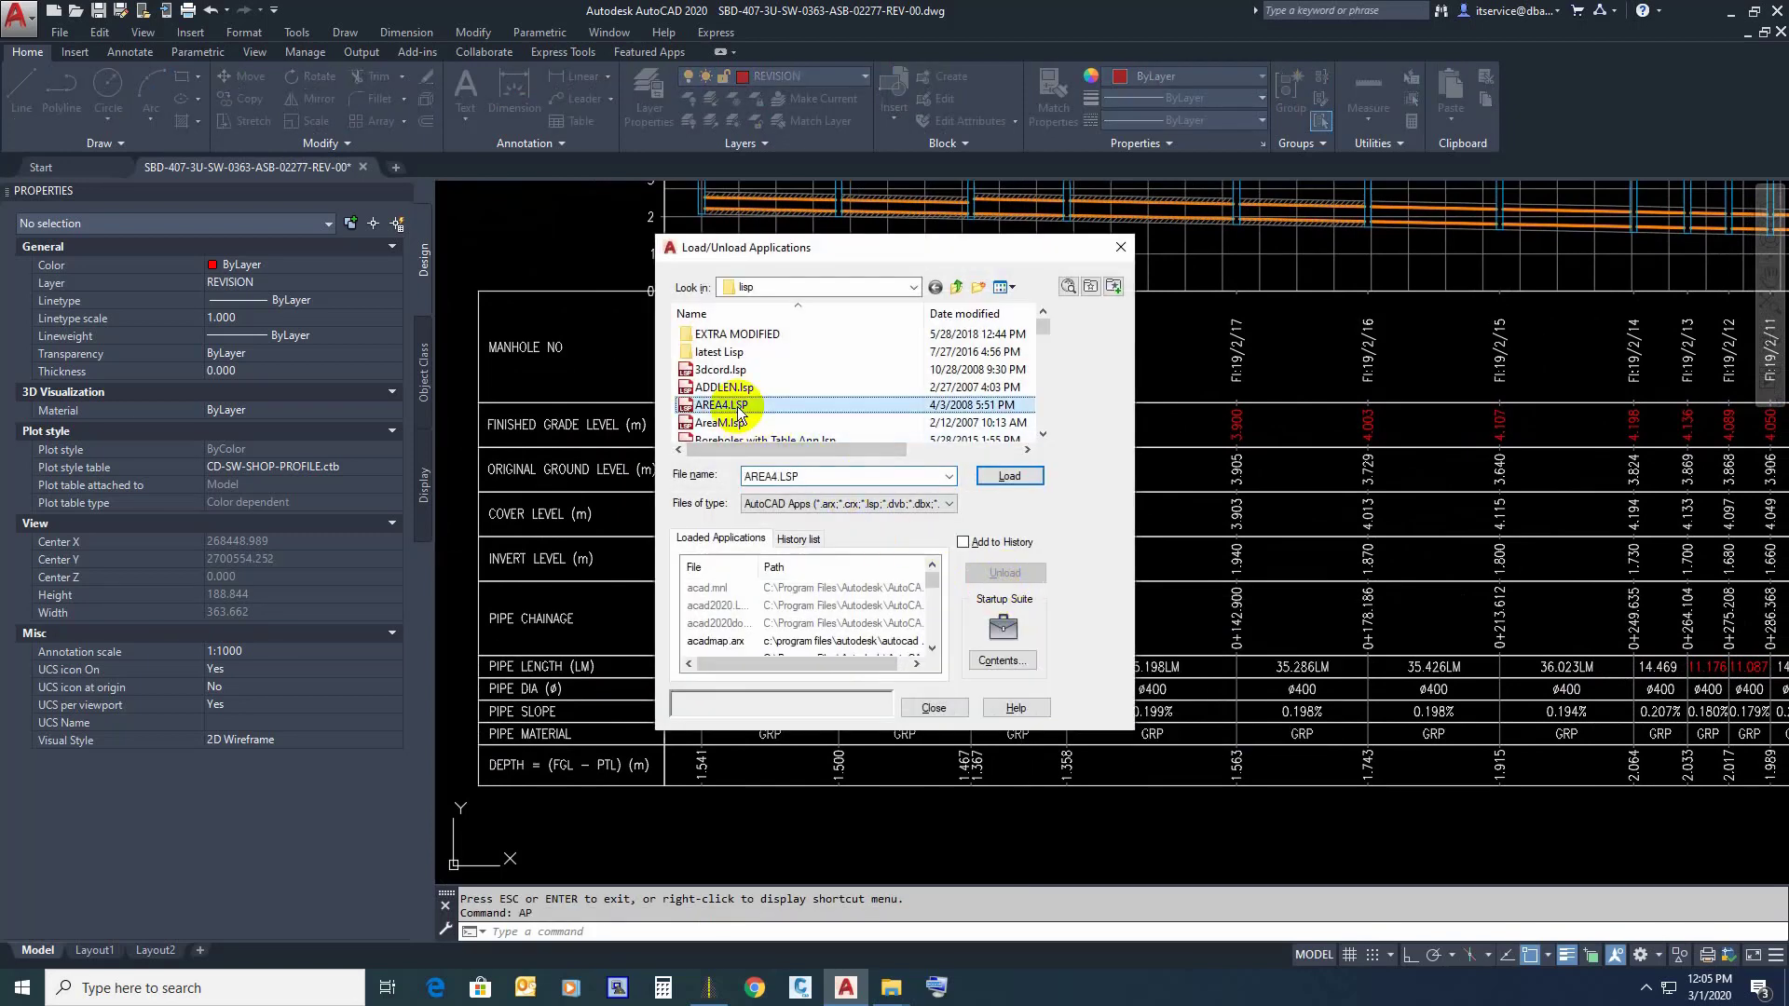
pyautogui.scroll(-5, 738, 410)
pyautogui.click(796, 370)
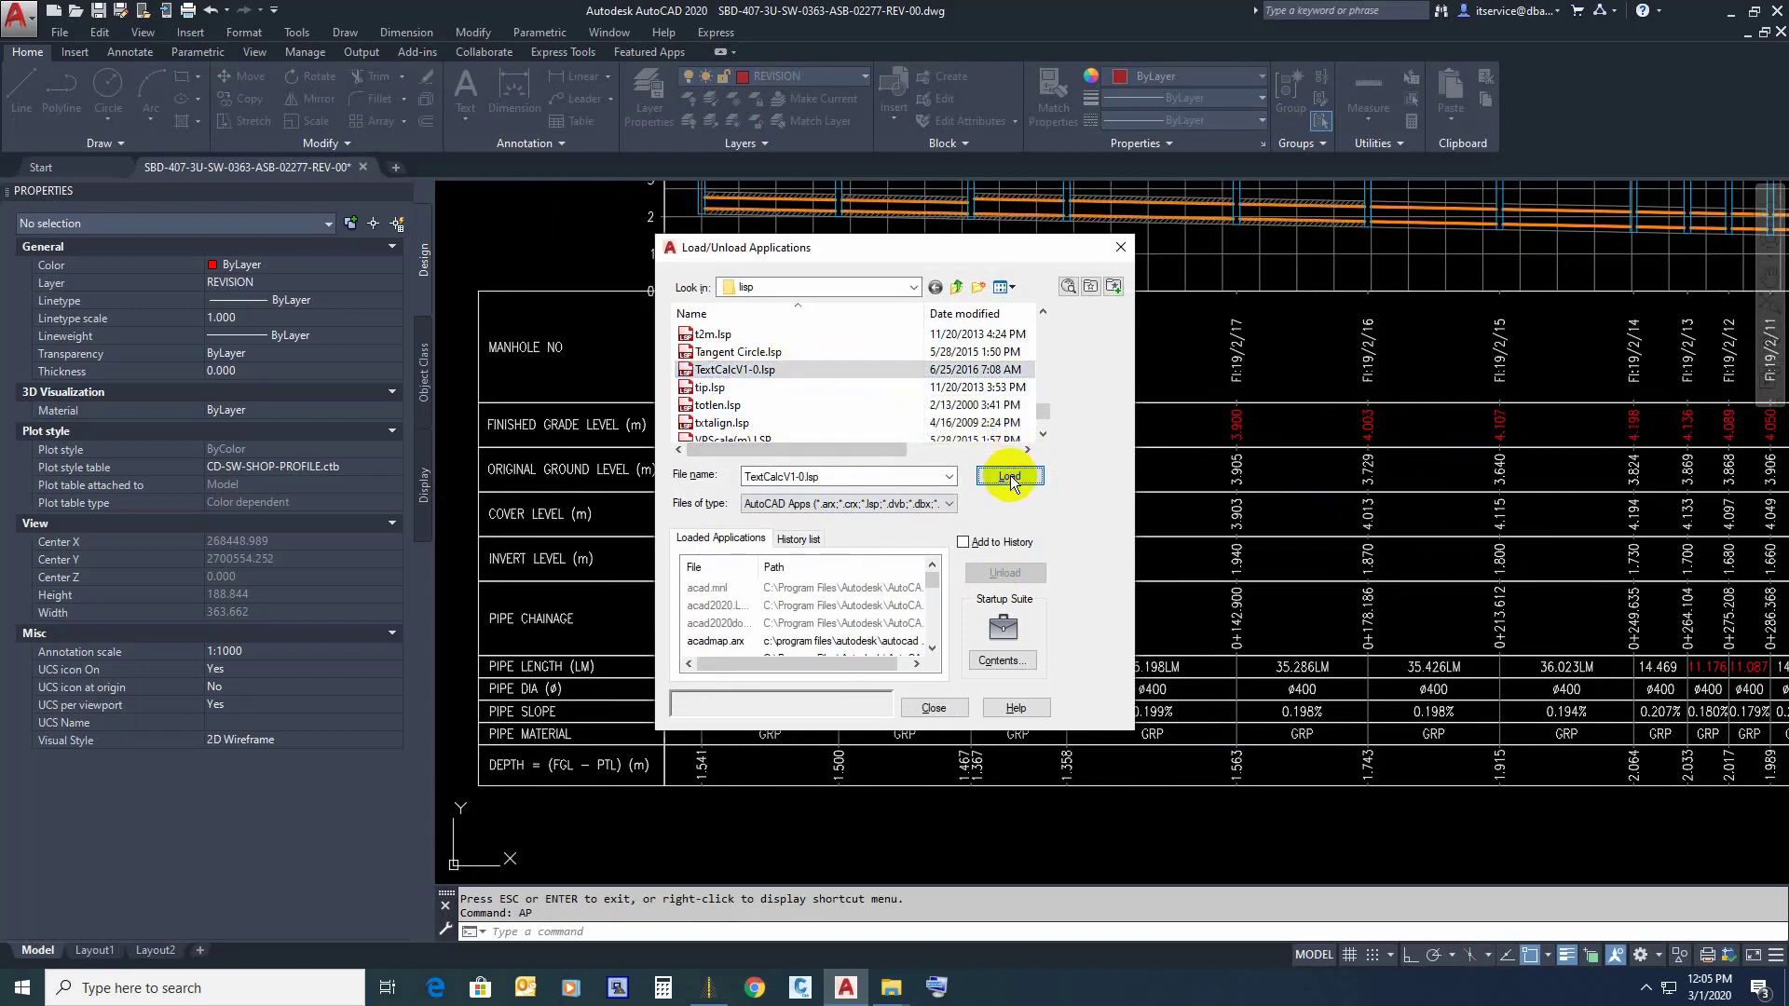
pyautogui.click(934, 708)
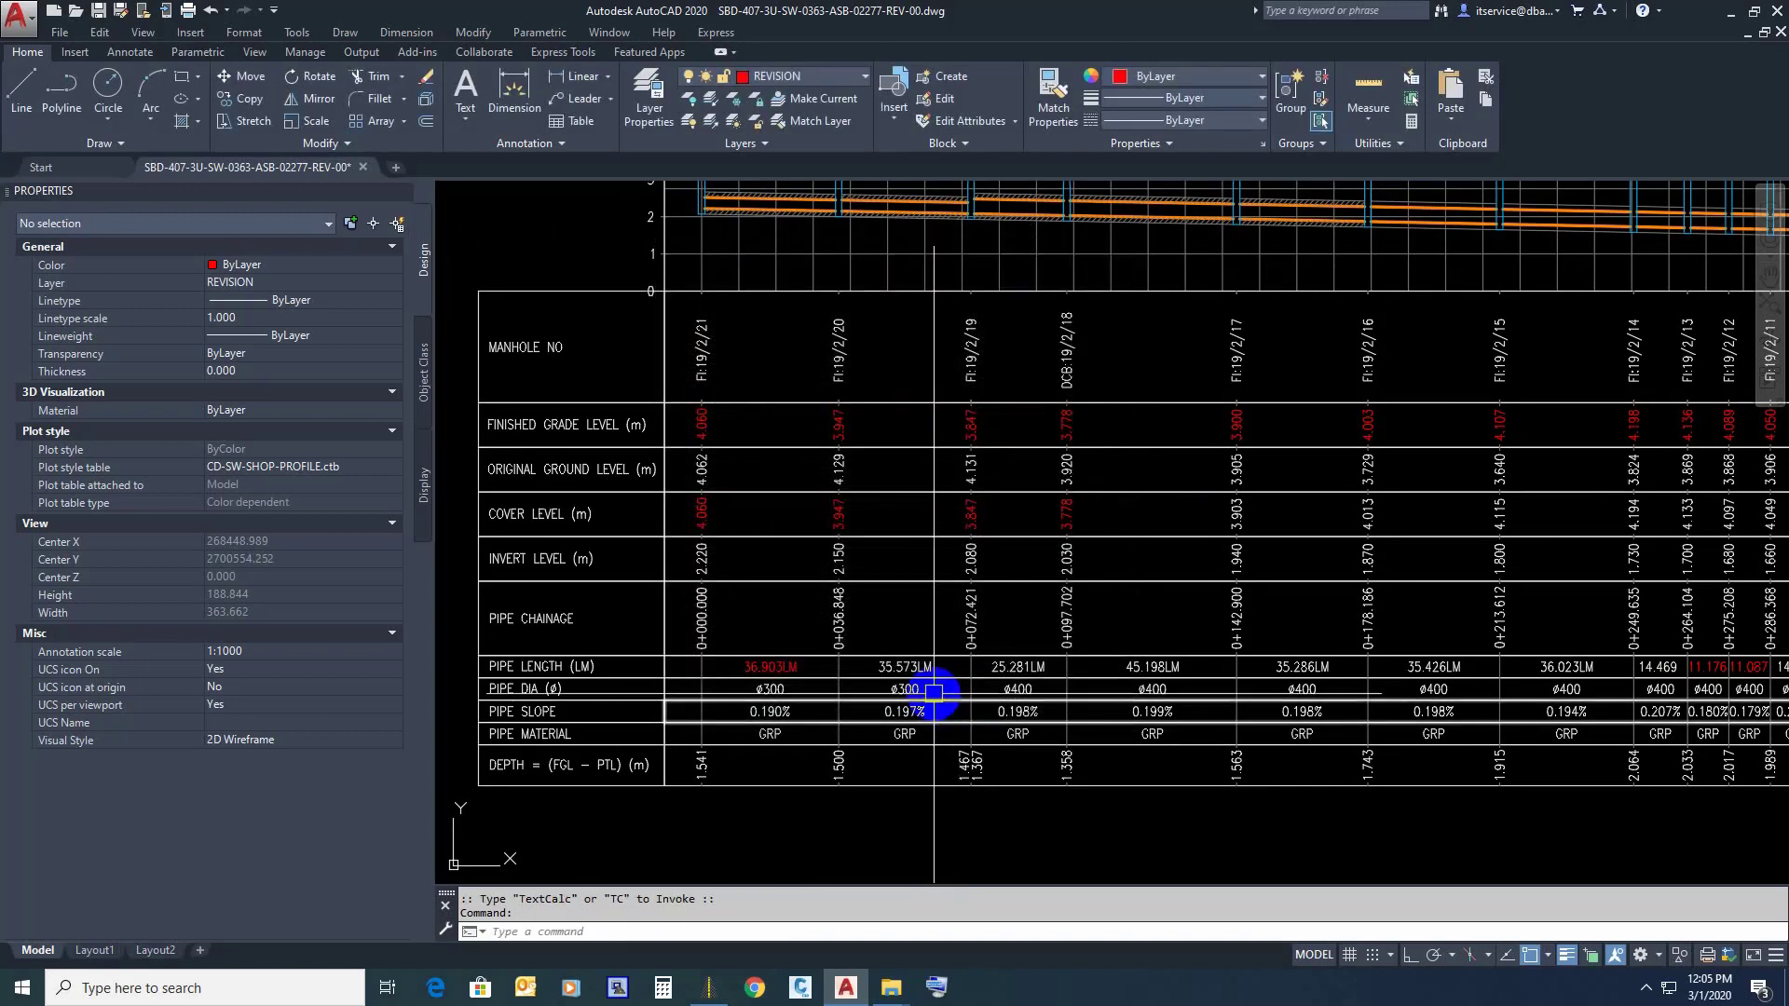
# Step: With TC, subtract the 2.220 invert level from the 4.060 finished grade level and place the result below the first depth value
pyautogui.write('T')
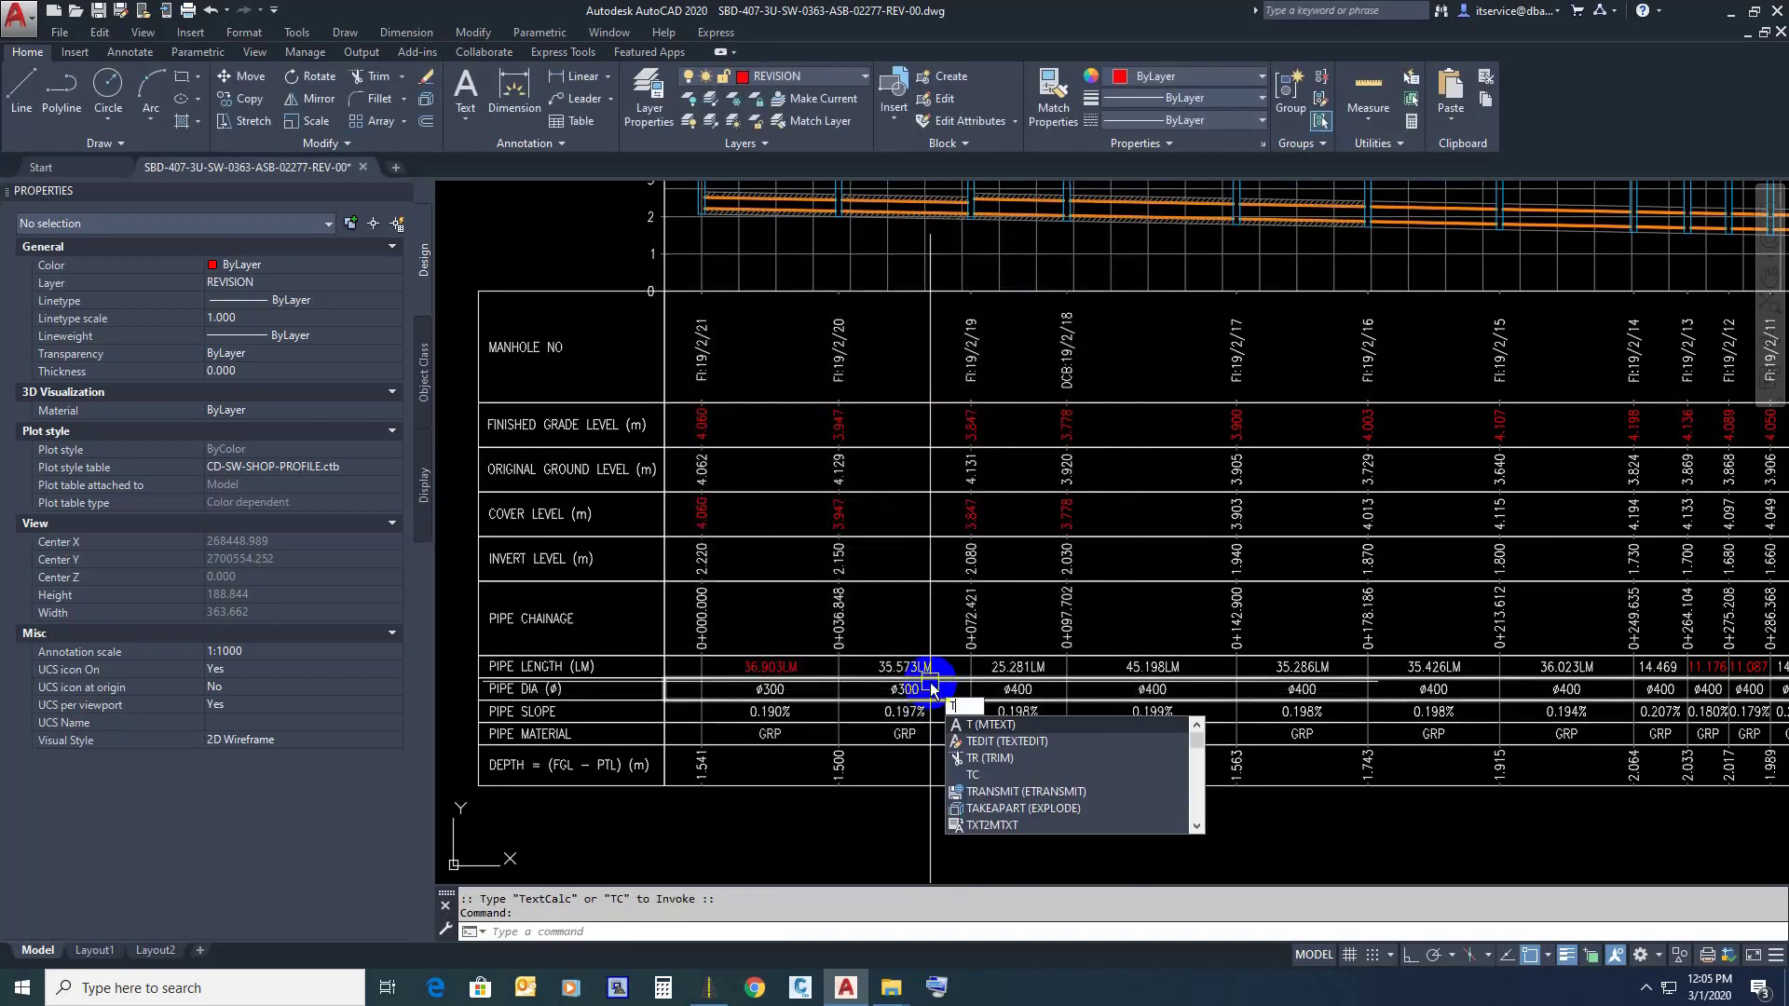
pyautogui.write('C')
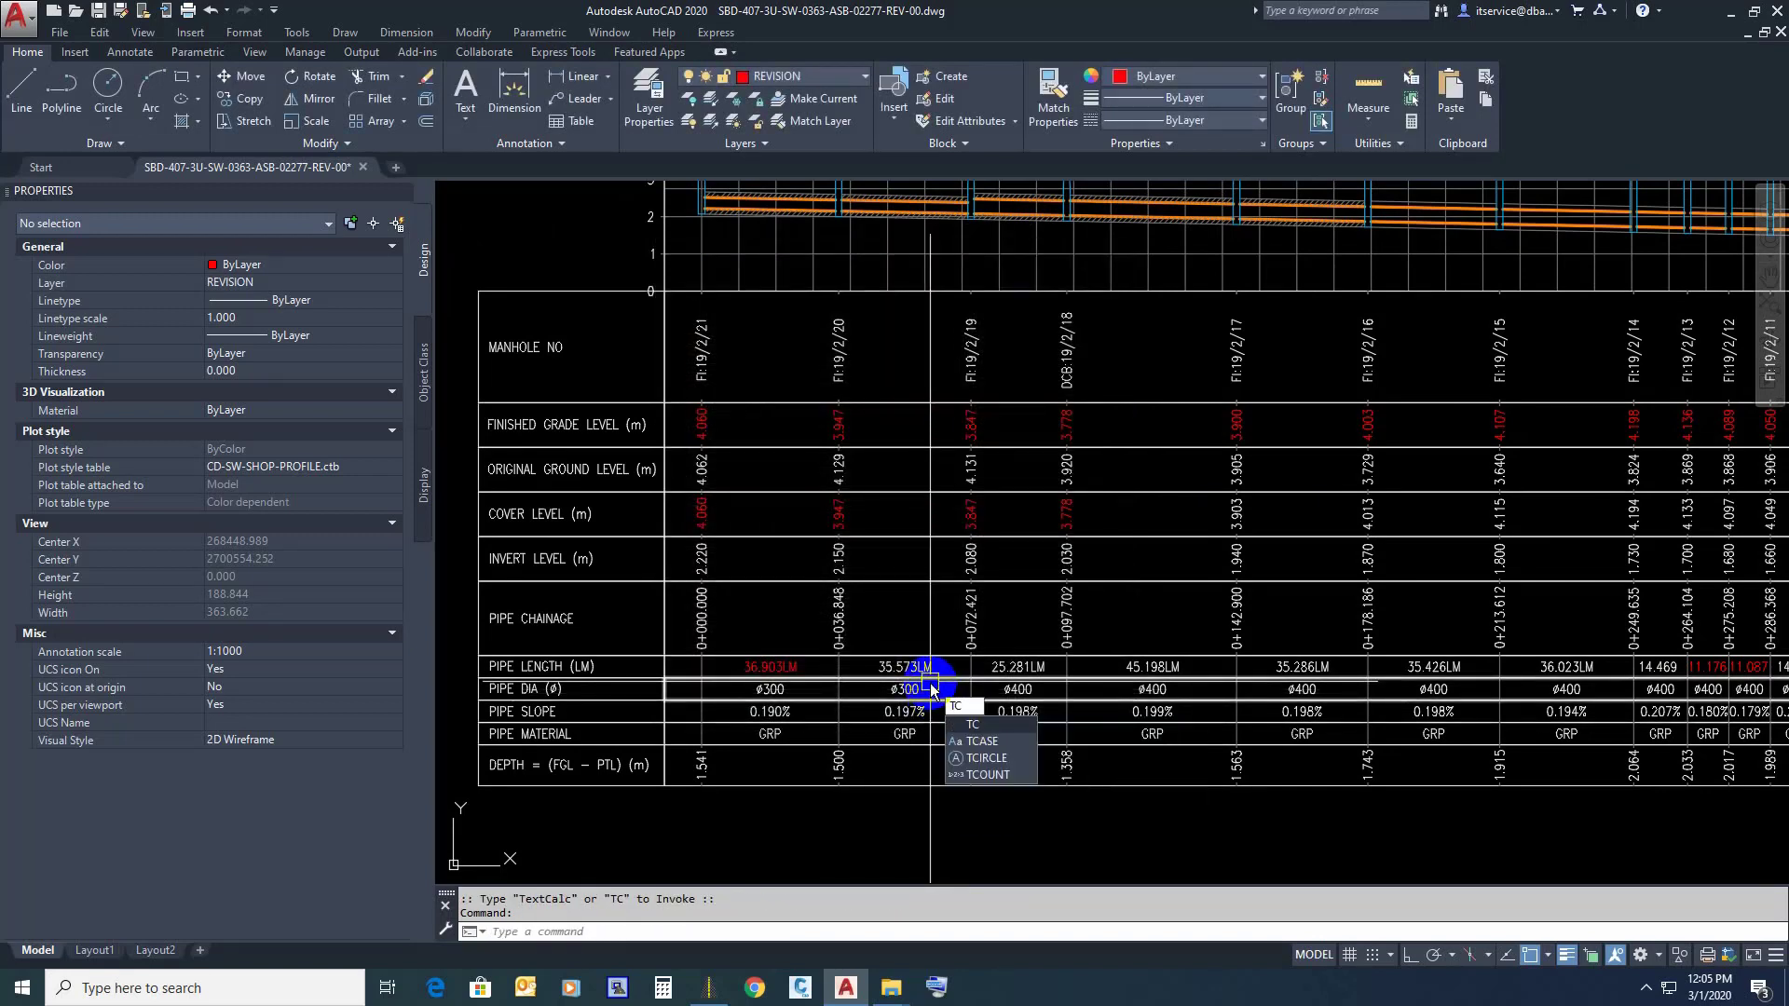
pyautogui.press('Return')
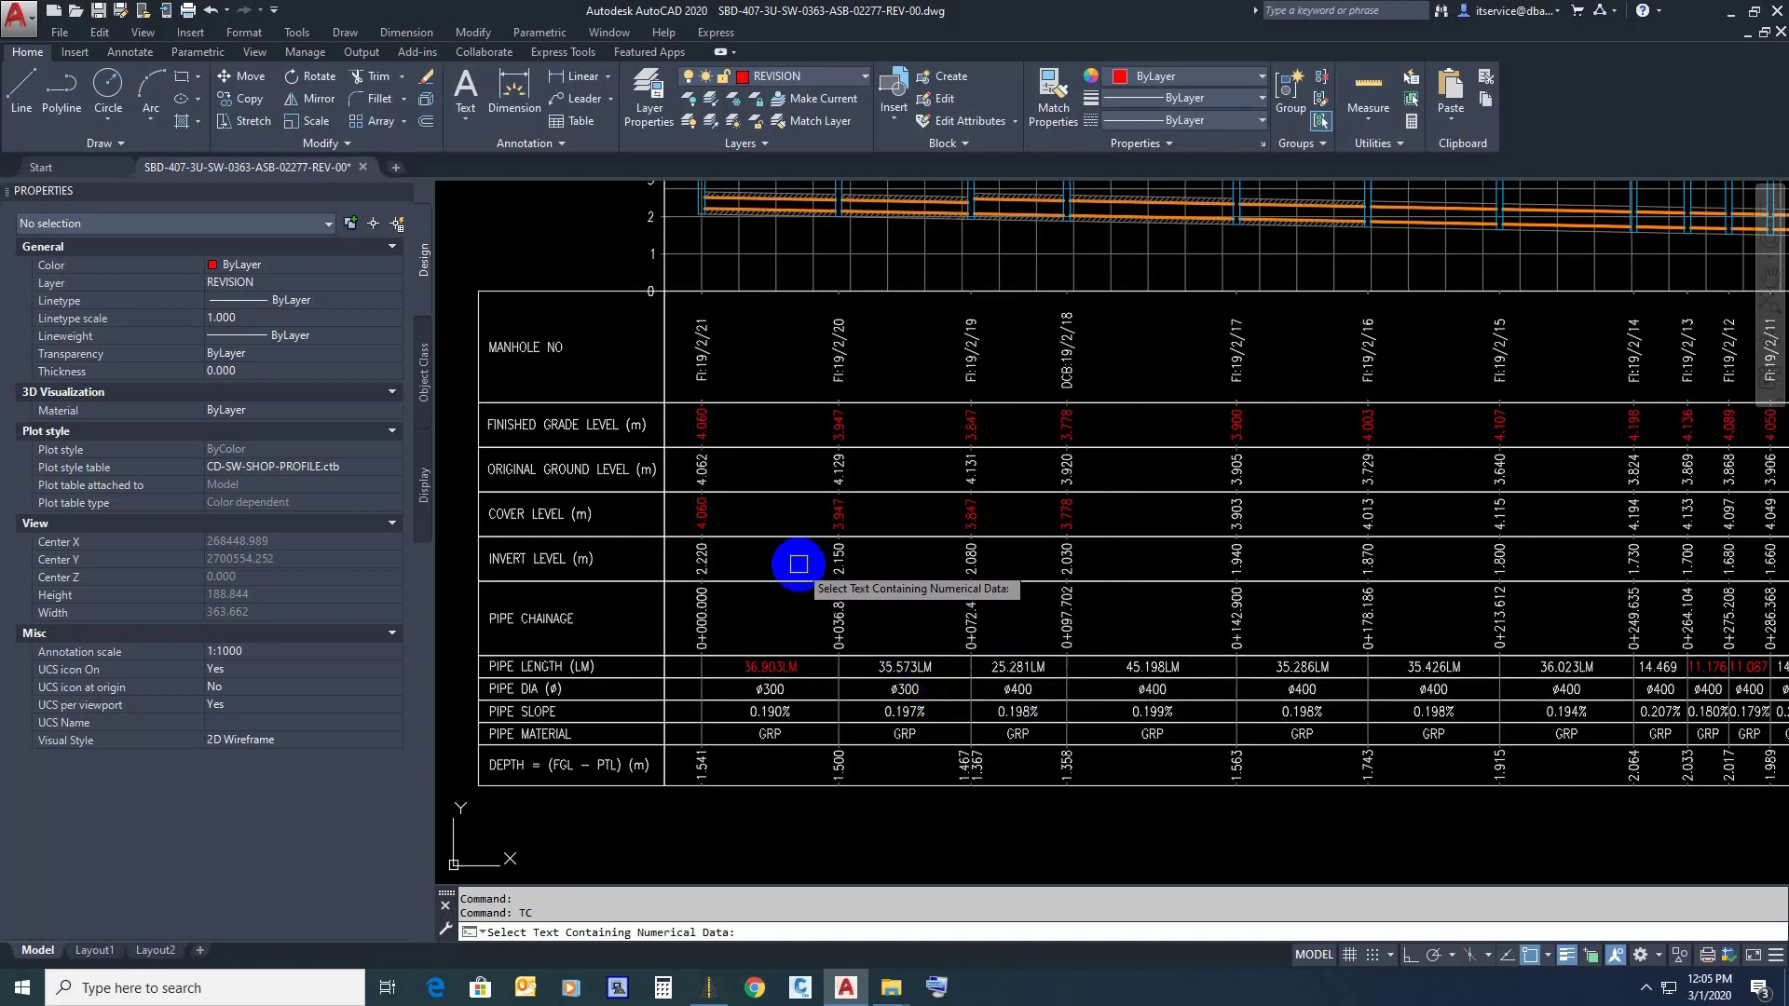
pyautogui.scroll(2, 448, 509)
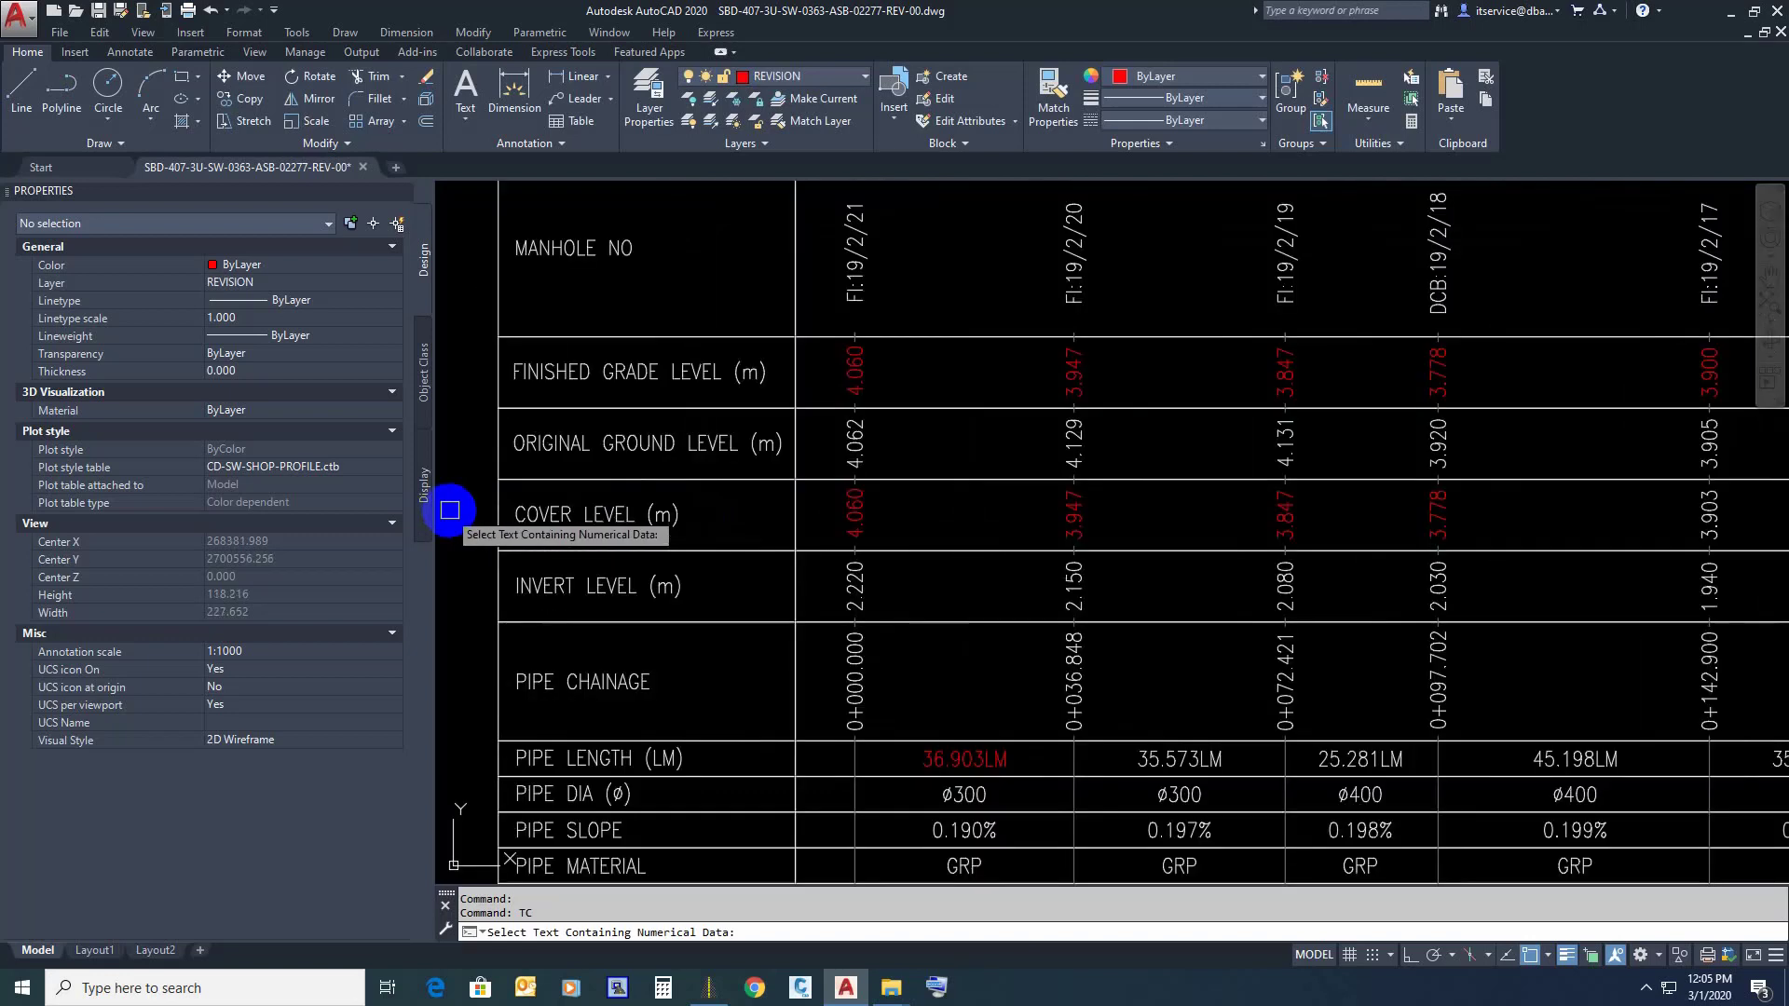
pyautogui.click(862, 375)
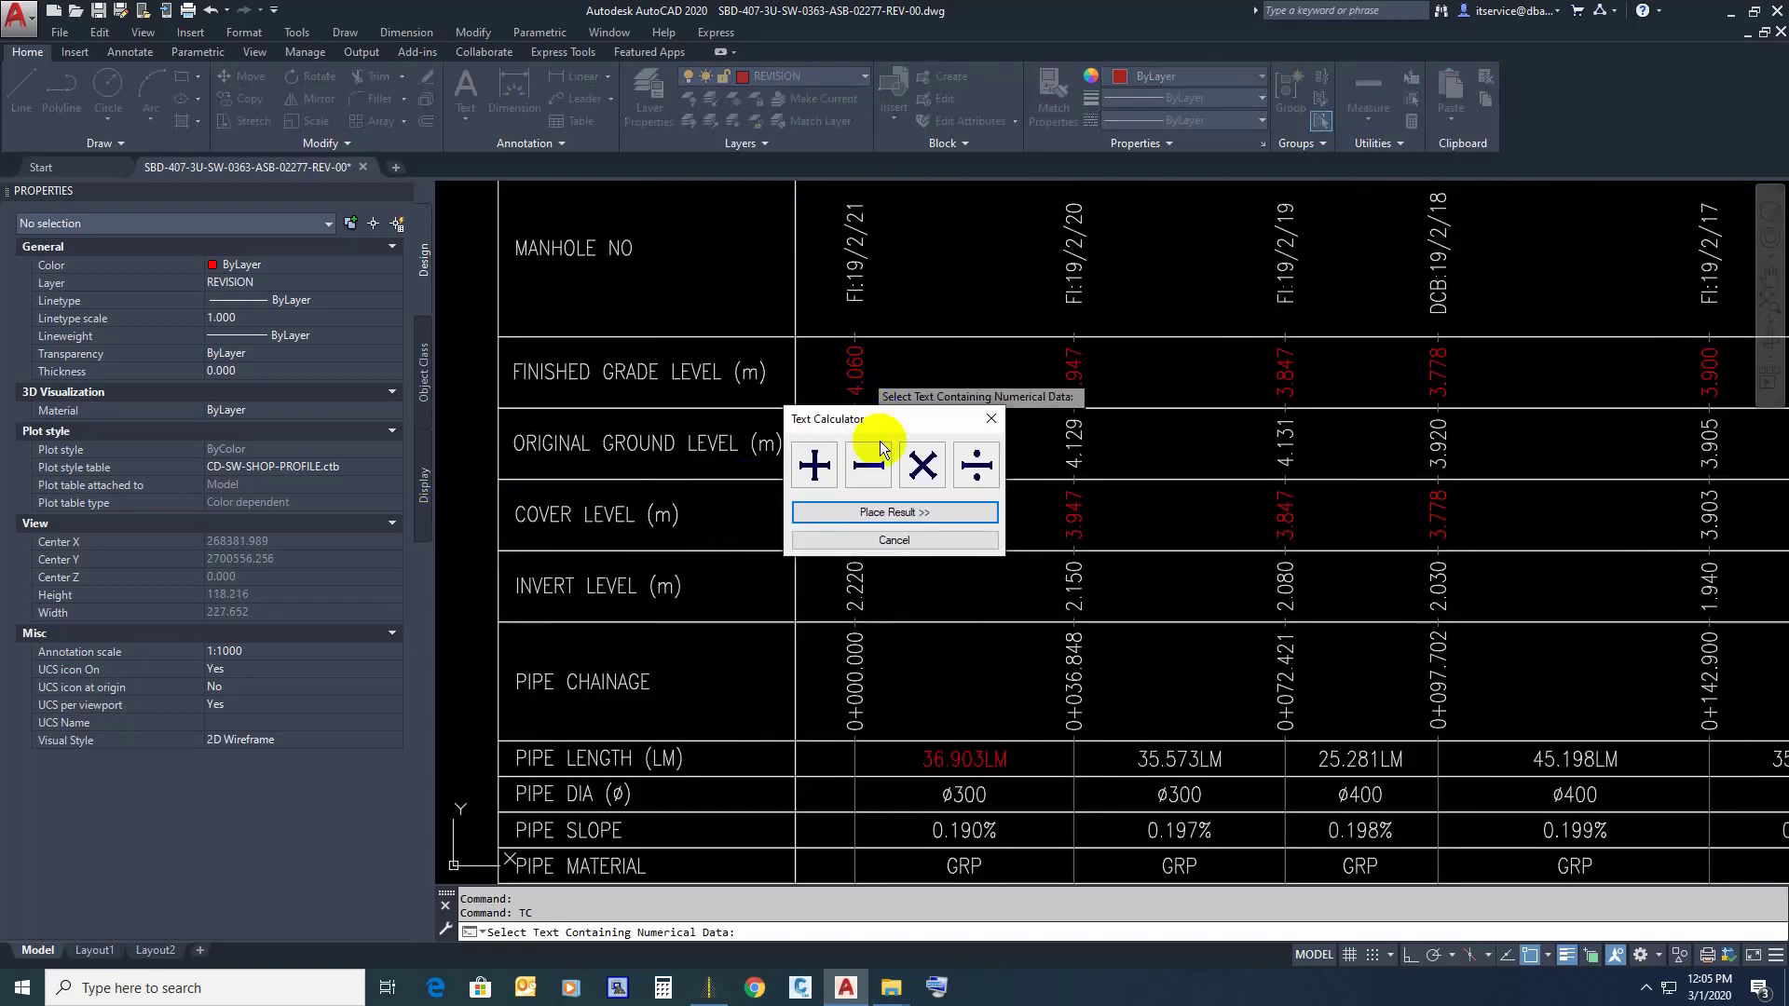
pyautogui.click(863, 480)
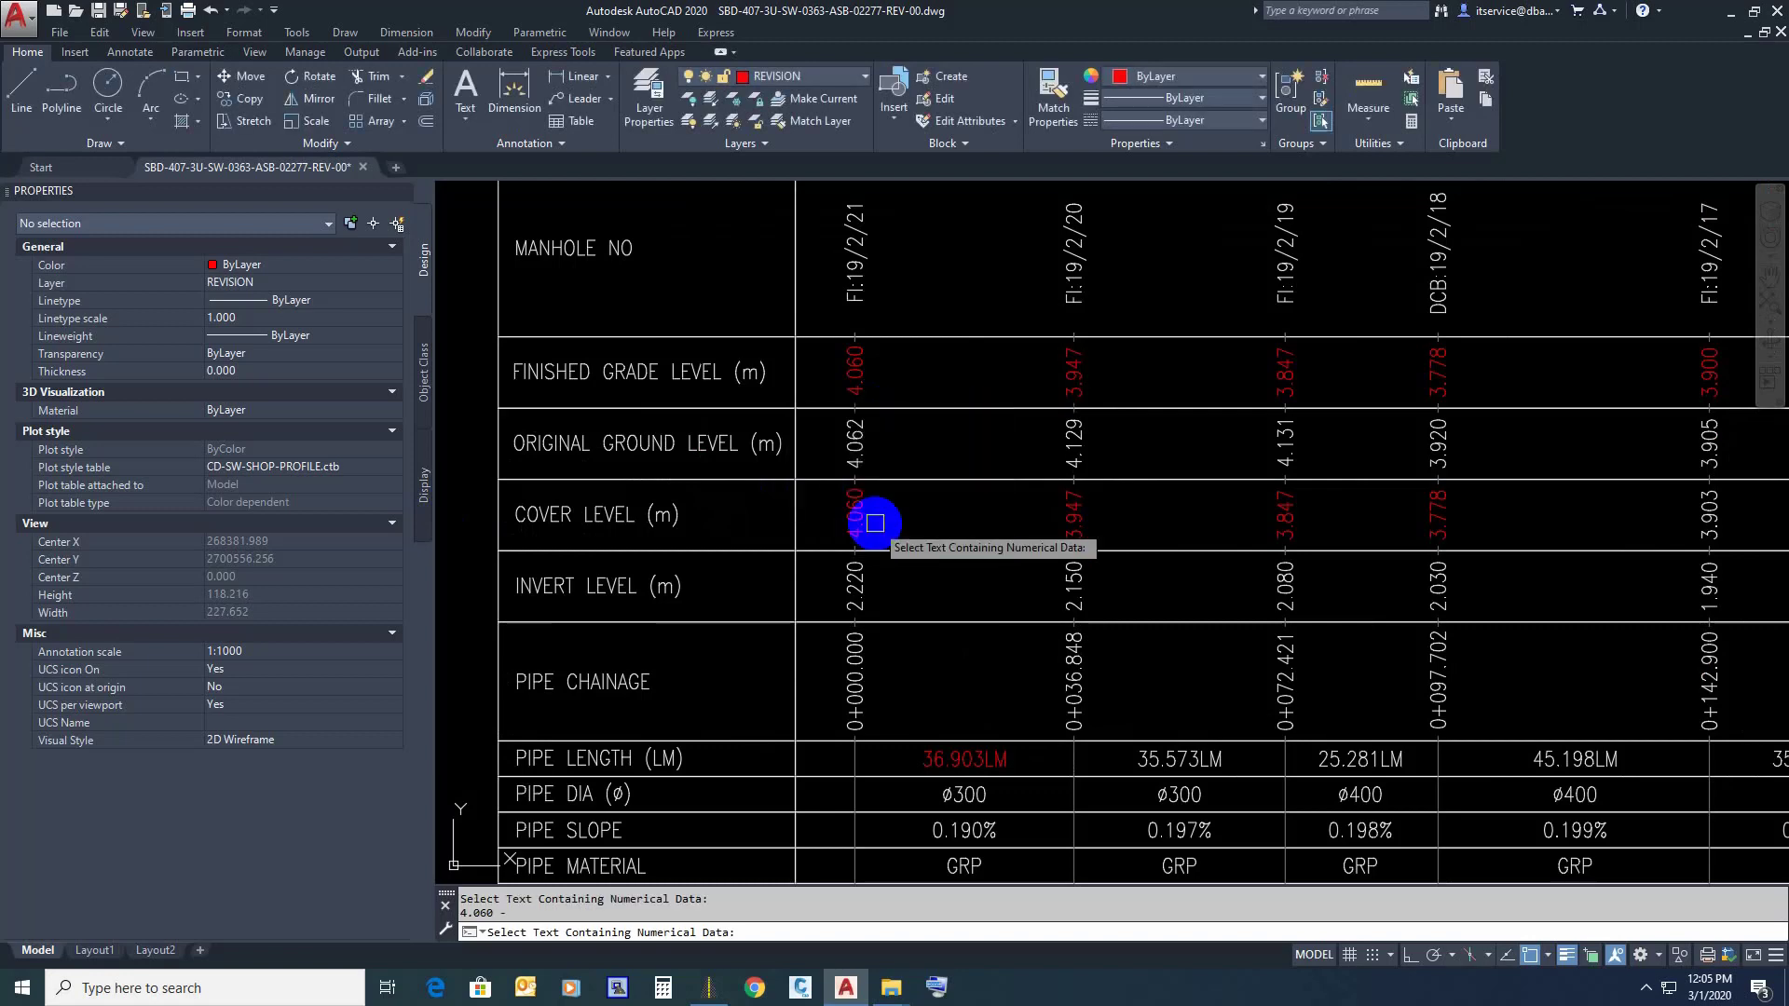
pyautogui.click(853, 587)
pyautogui.click(883, 514)
pyautogui.scroll(-2, 883, 468)
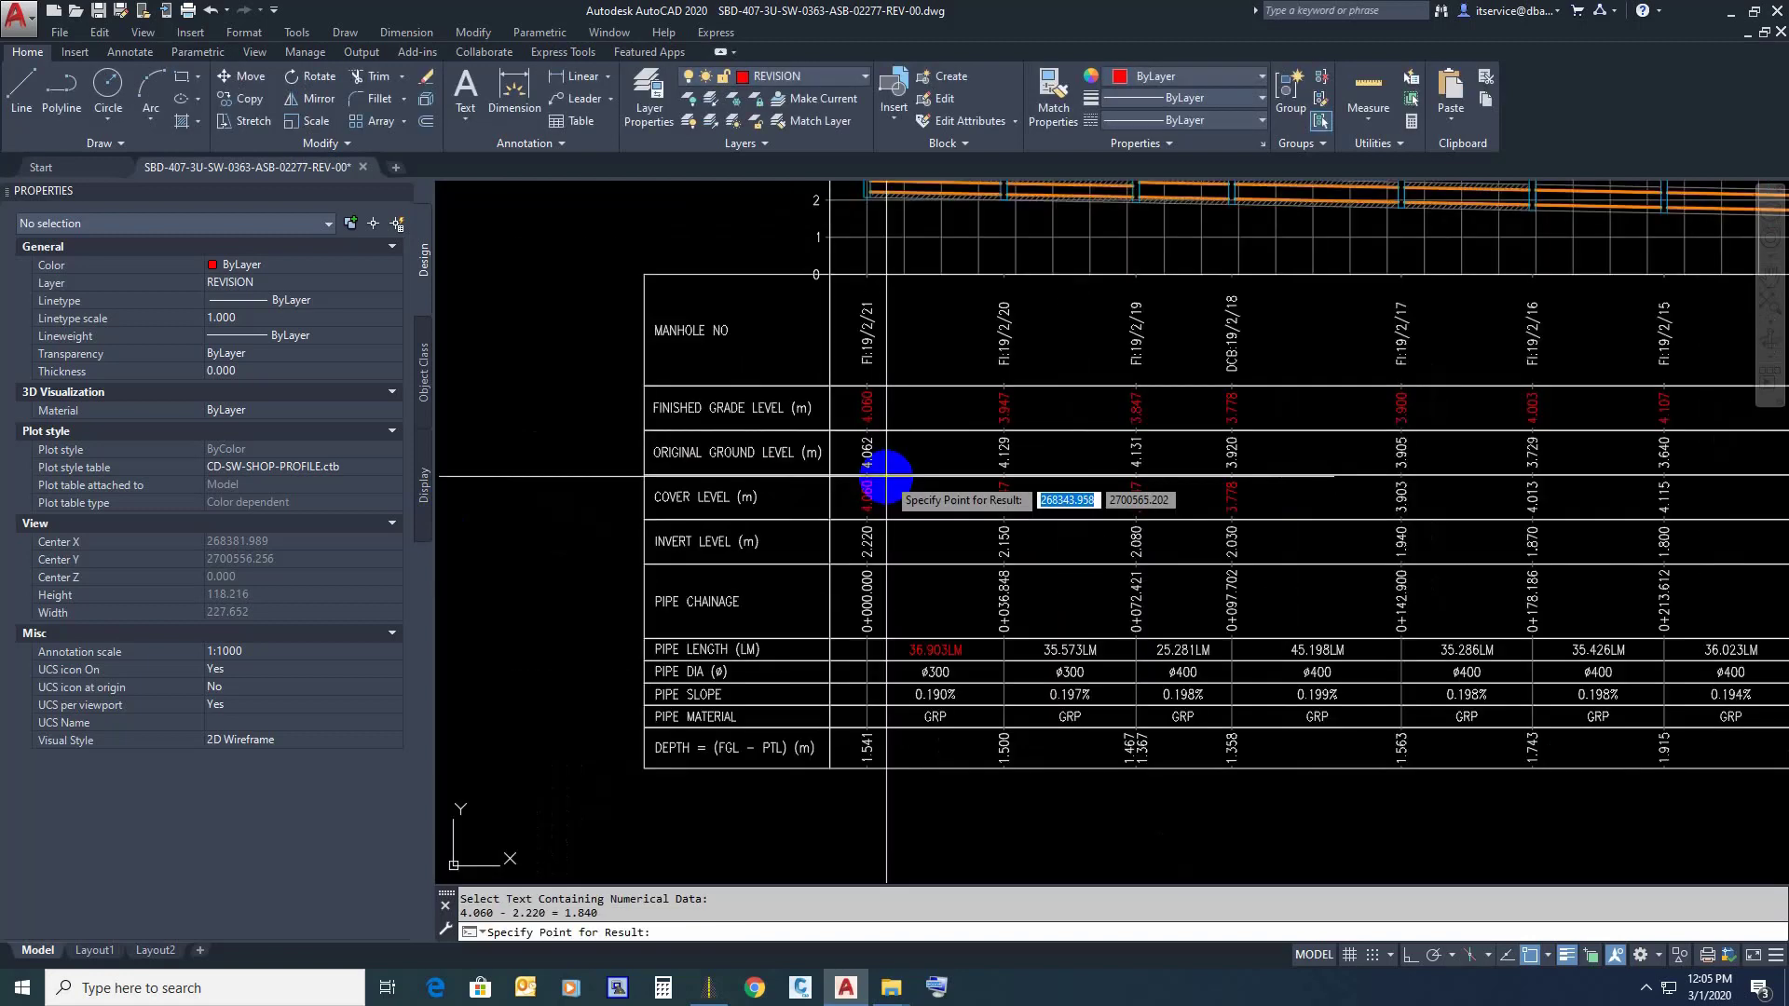
pyautogui.scroll(2, 877, 773)
pyautogui.click(852, 755)
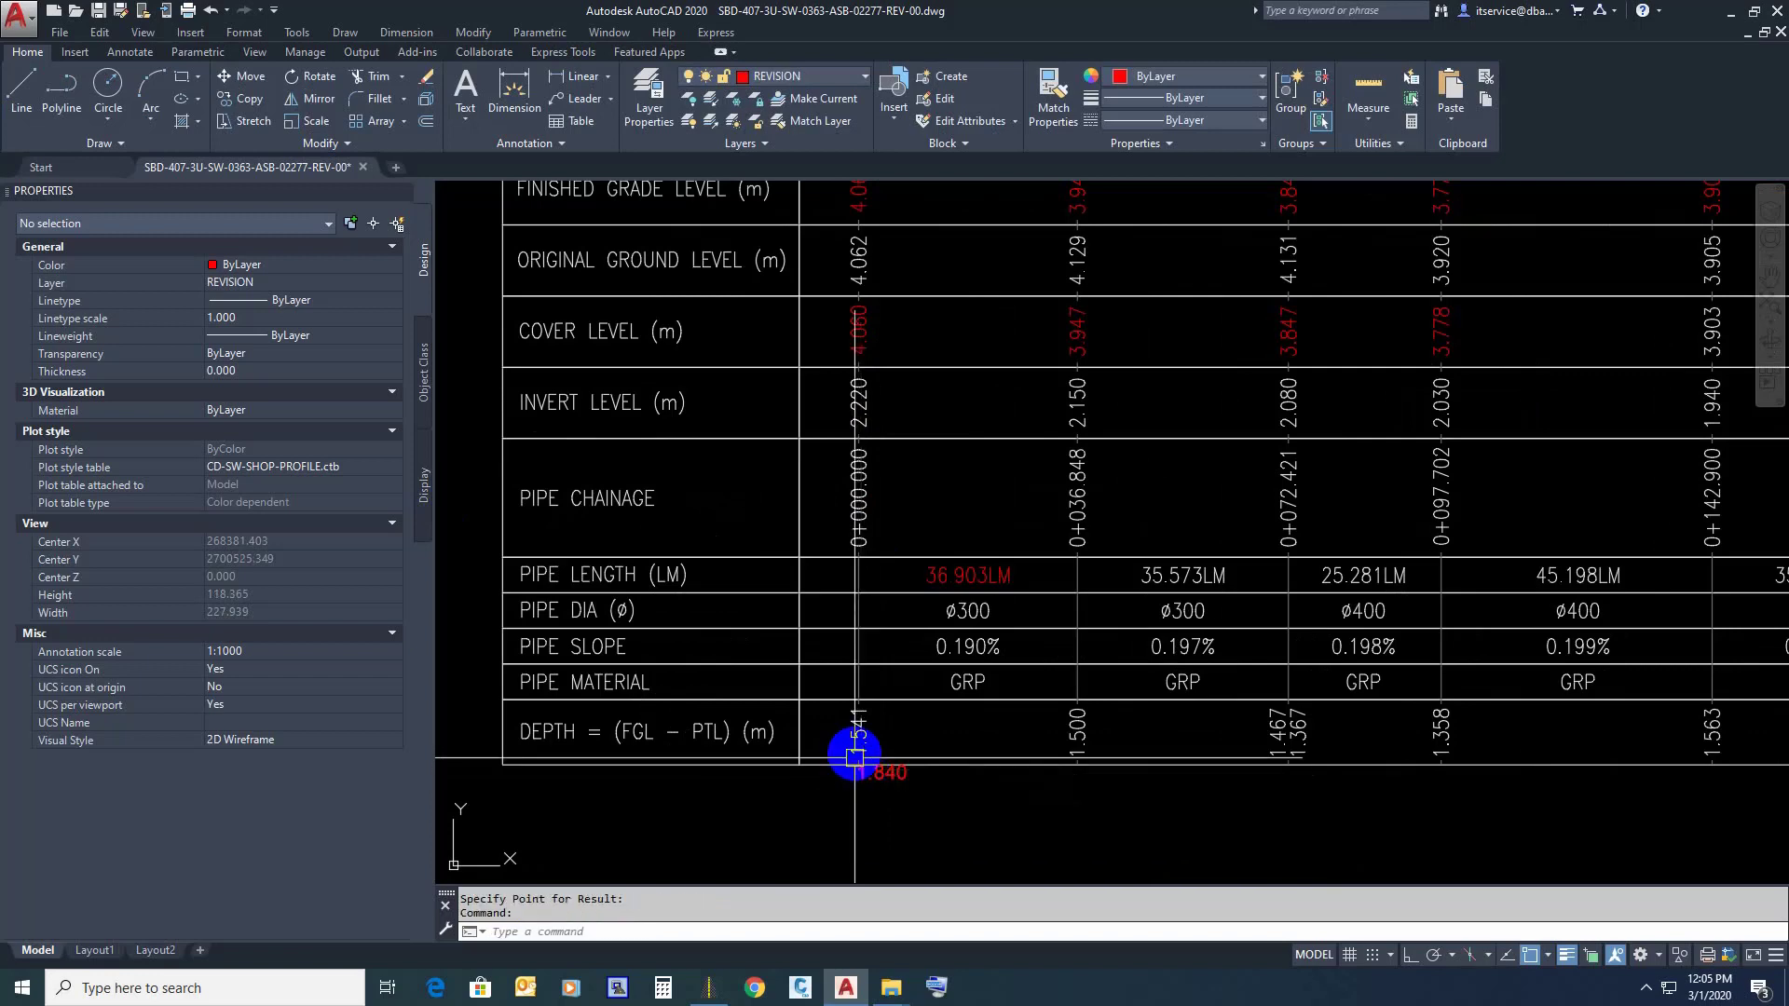
# Step: With TC, subtract the 2.150 invert level from the 3.947 finished grade level and place the result below the 1.500 depth value
pyautogui.write('TC')
pyautogui.press('Return')
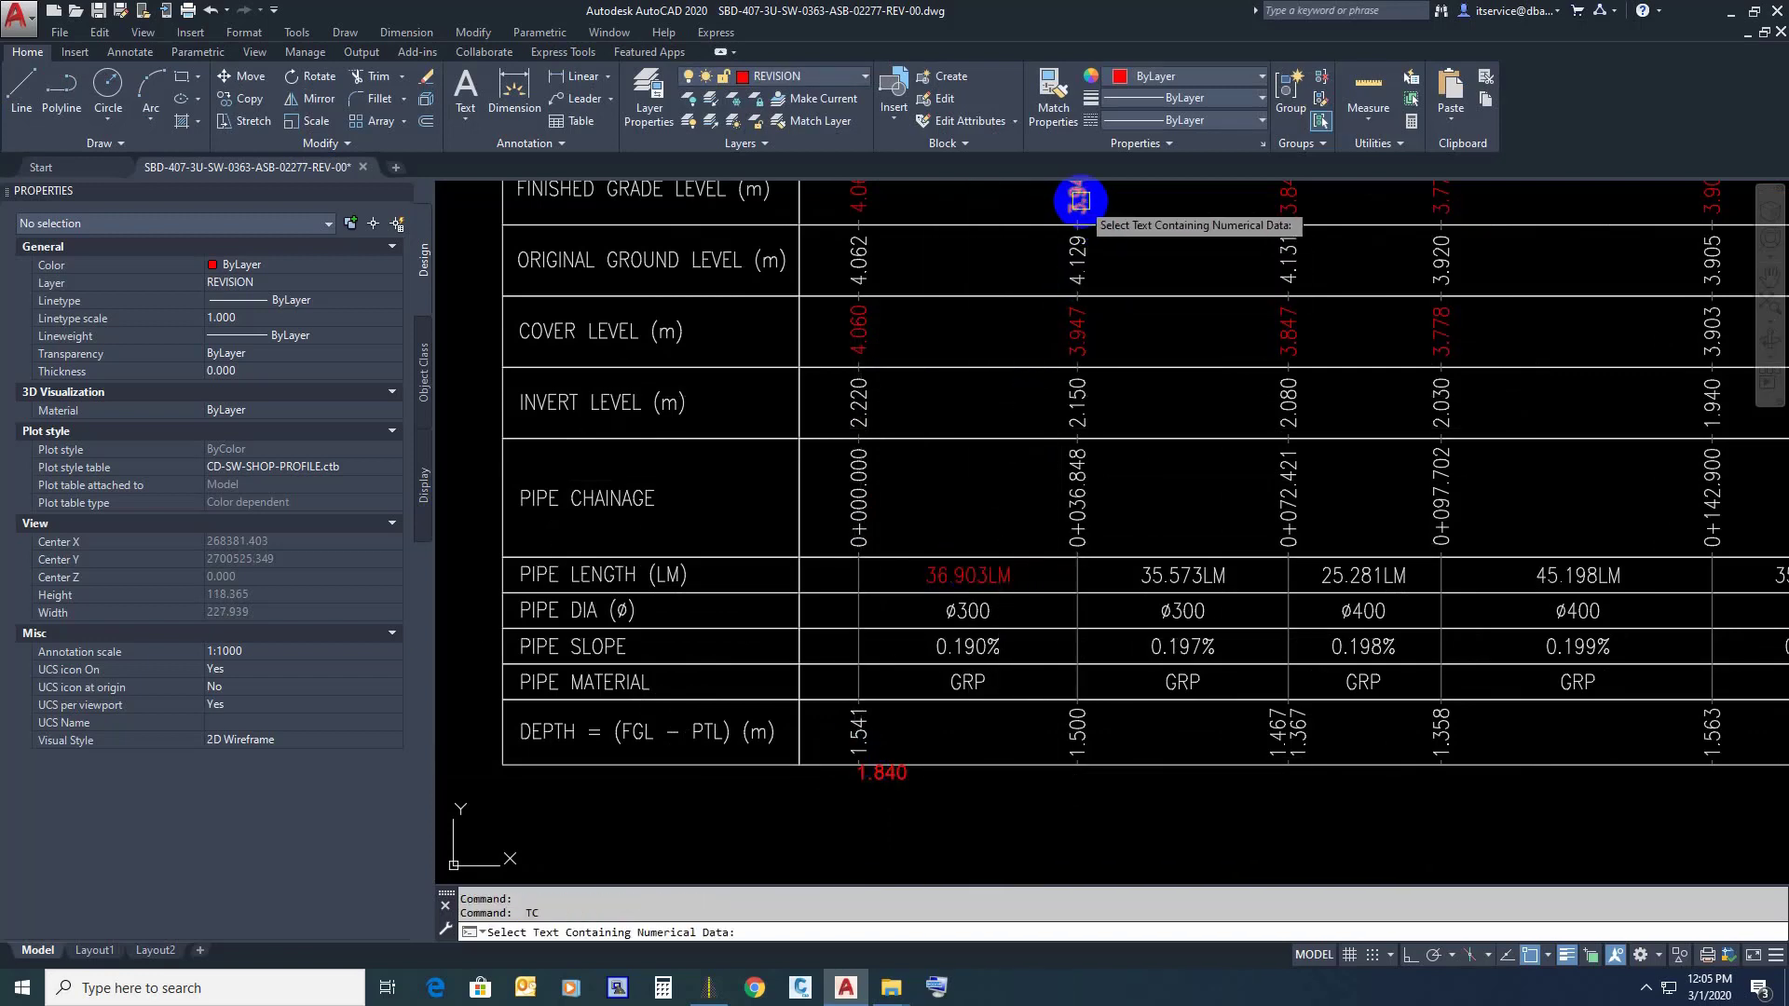
pyautogui.scroll(-2, 1078, 199)
pyautogui.click(862, 471)
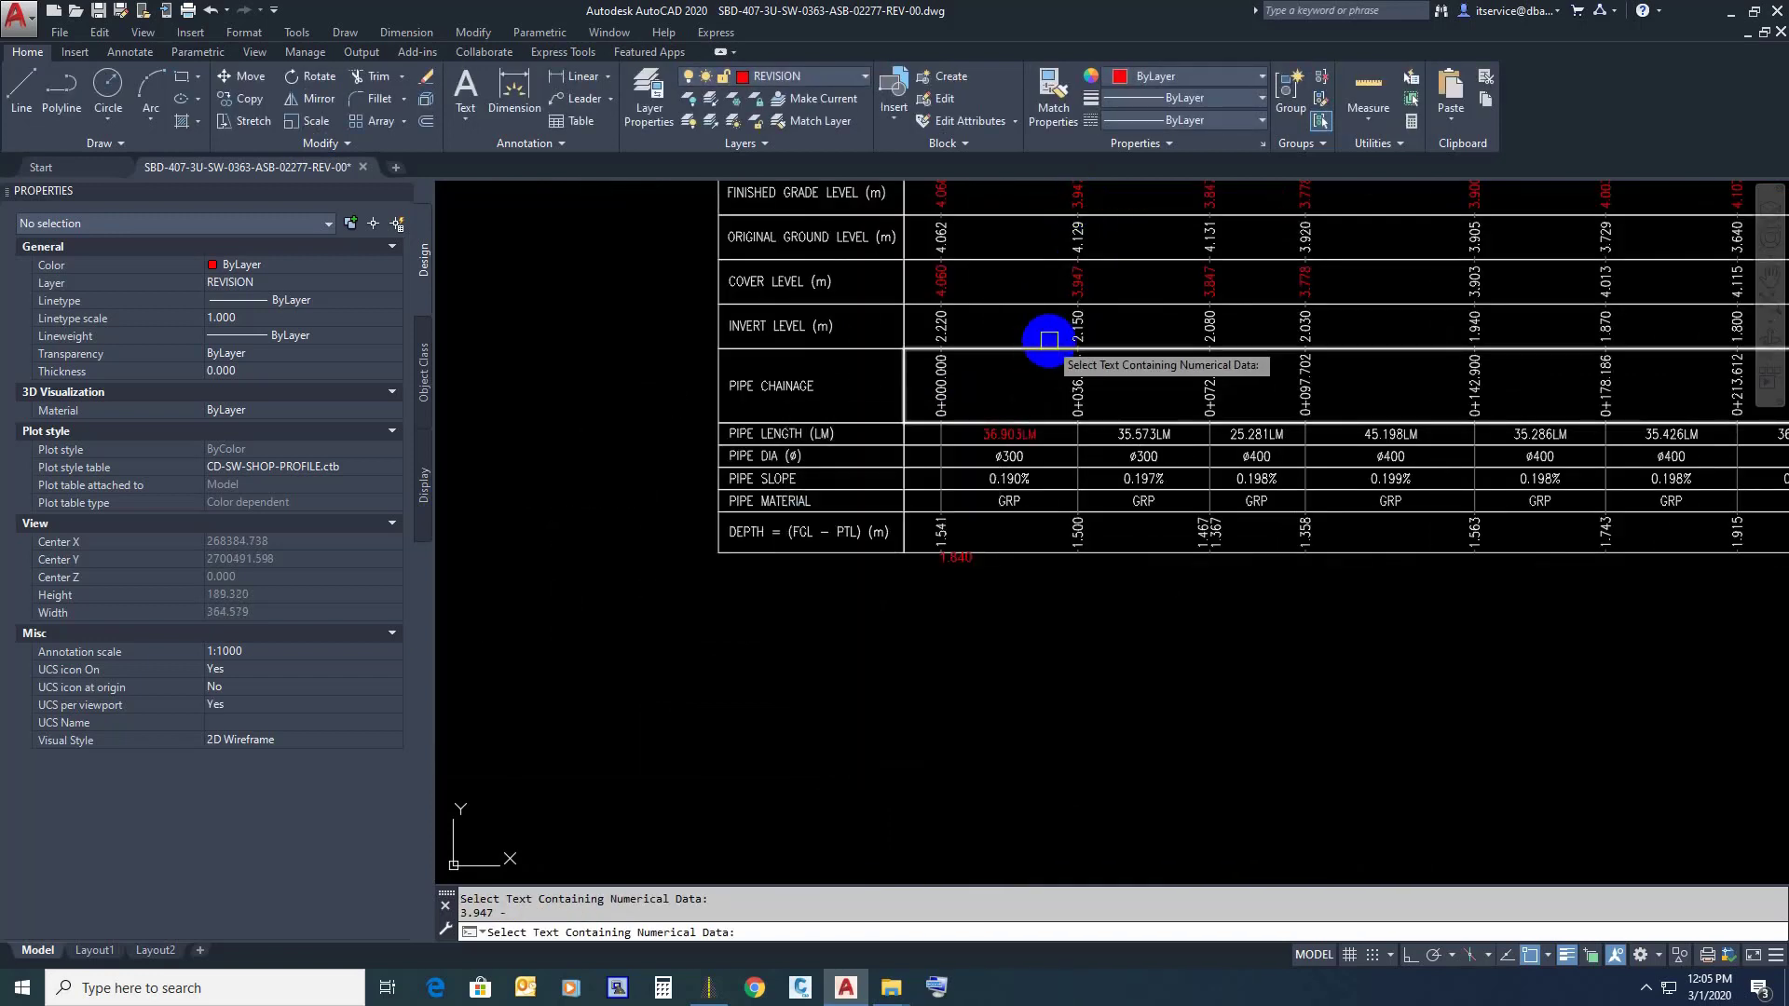
pyautogui.click(1074, 331)
pyautogui.click(987, 515)
pyautogui.scroll(2, 1059, 591)
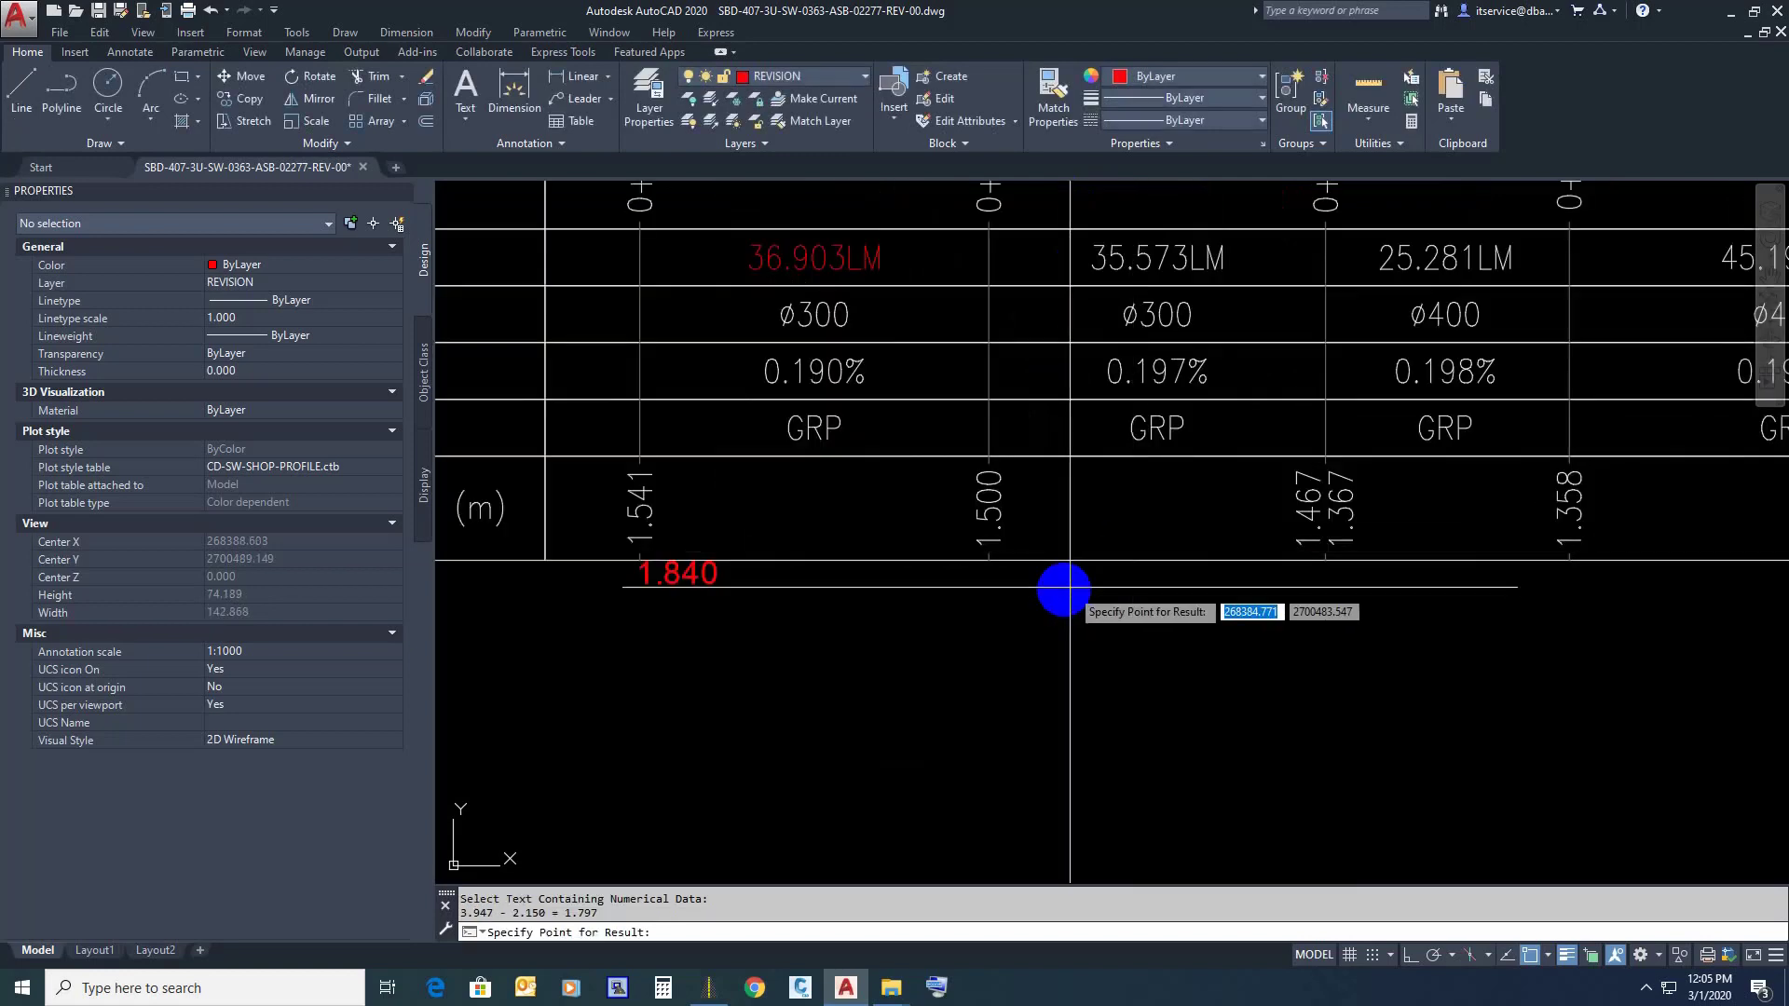
pyautogui.click(978, 582)
pyautogui.scroll(-2, 928, 610)
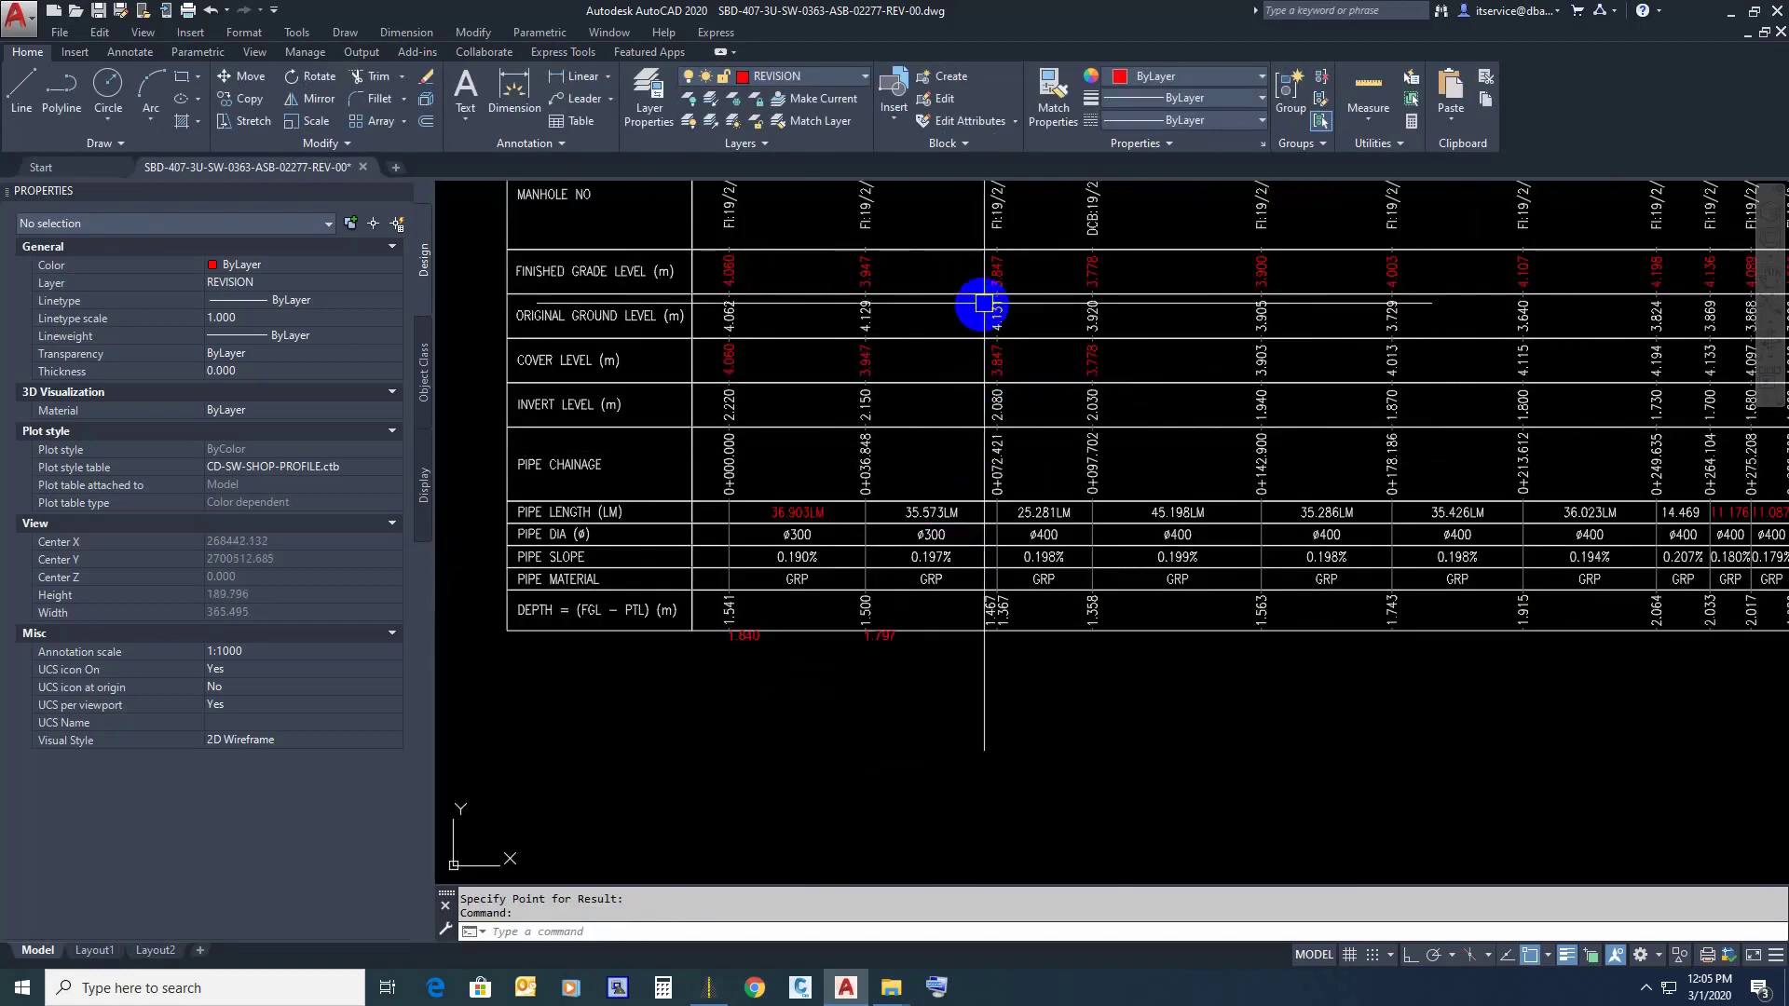
# Step: With TC, subtract the 2.080 invert level from the 3.847 finished grade level and place the result below the 1.467 and 1.367 depth values
pyautogui.scroll(2, 988, 299)
pyautogui.press('Return')
pyautogui.click(996, 265)
pyautogui.click(876, 456)
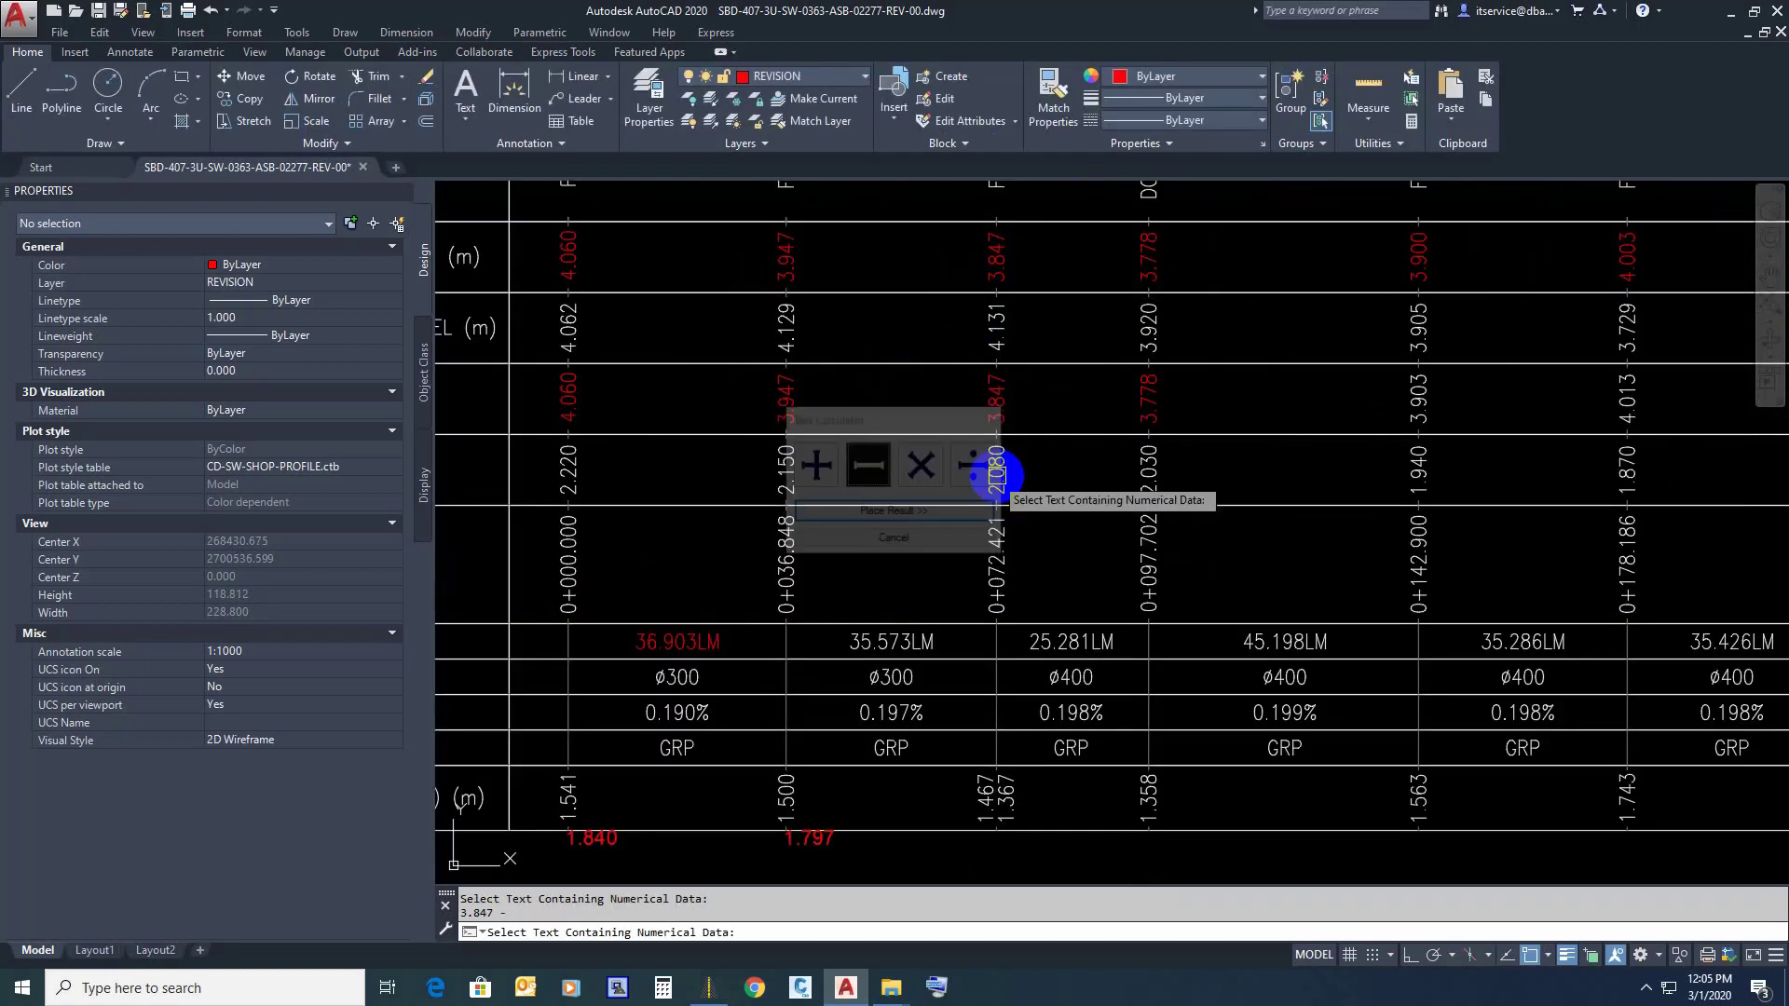
pyautogui.click(994, 468)
pyautogui.click(935, 511)
pyautogui.scroll(-2, 966, 671)
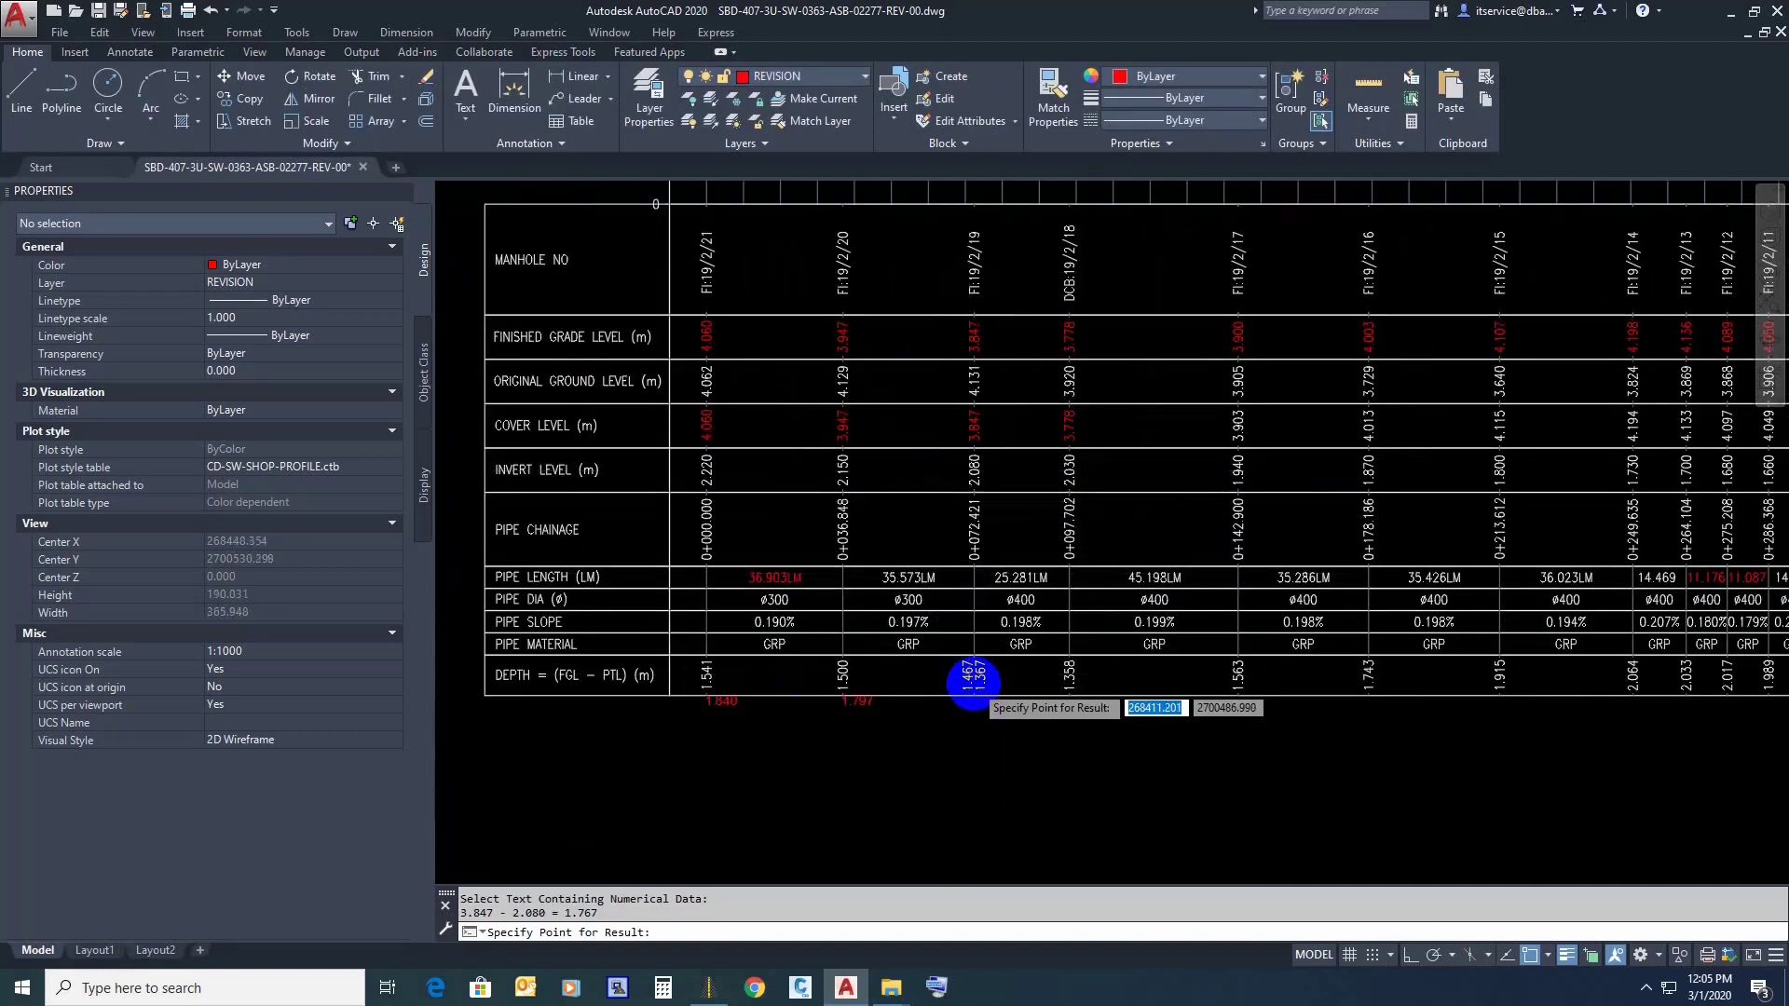
pyautogui.scroll(3, 966, 703)
pyautogui.click(966, 702)
pyautogui.scroll(-2, 957, 615)
pyautogui.scroll(-2, 957, 615)
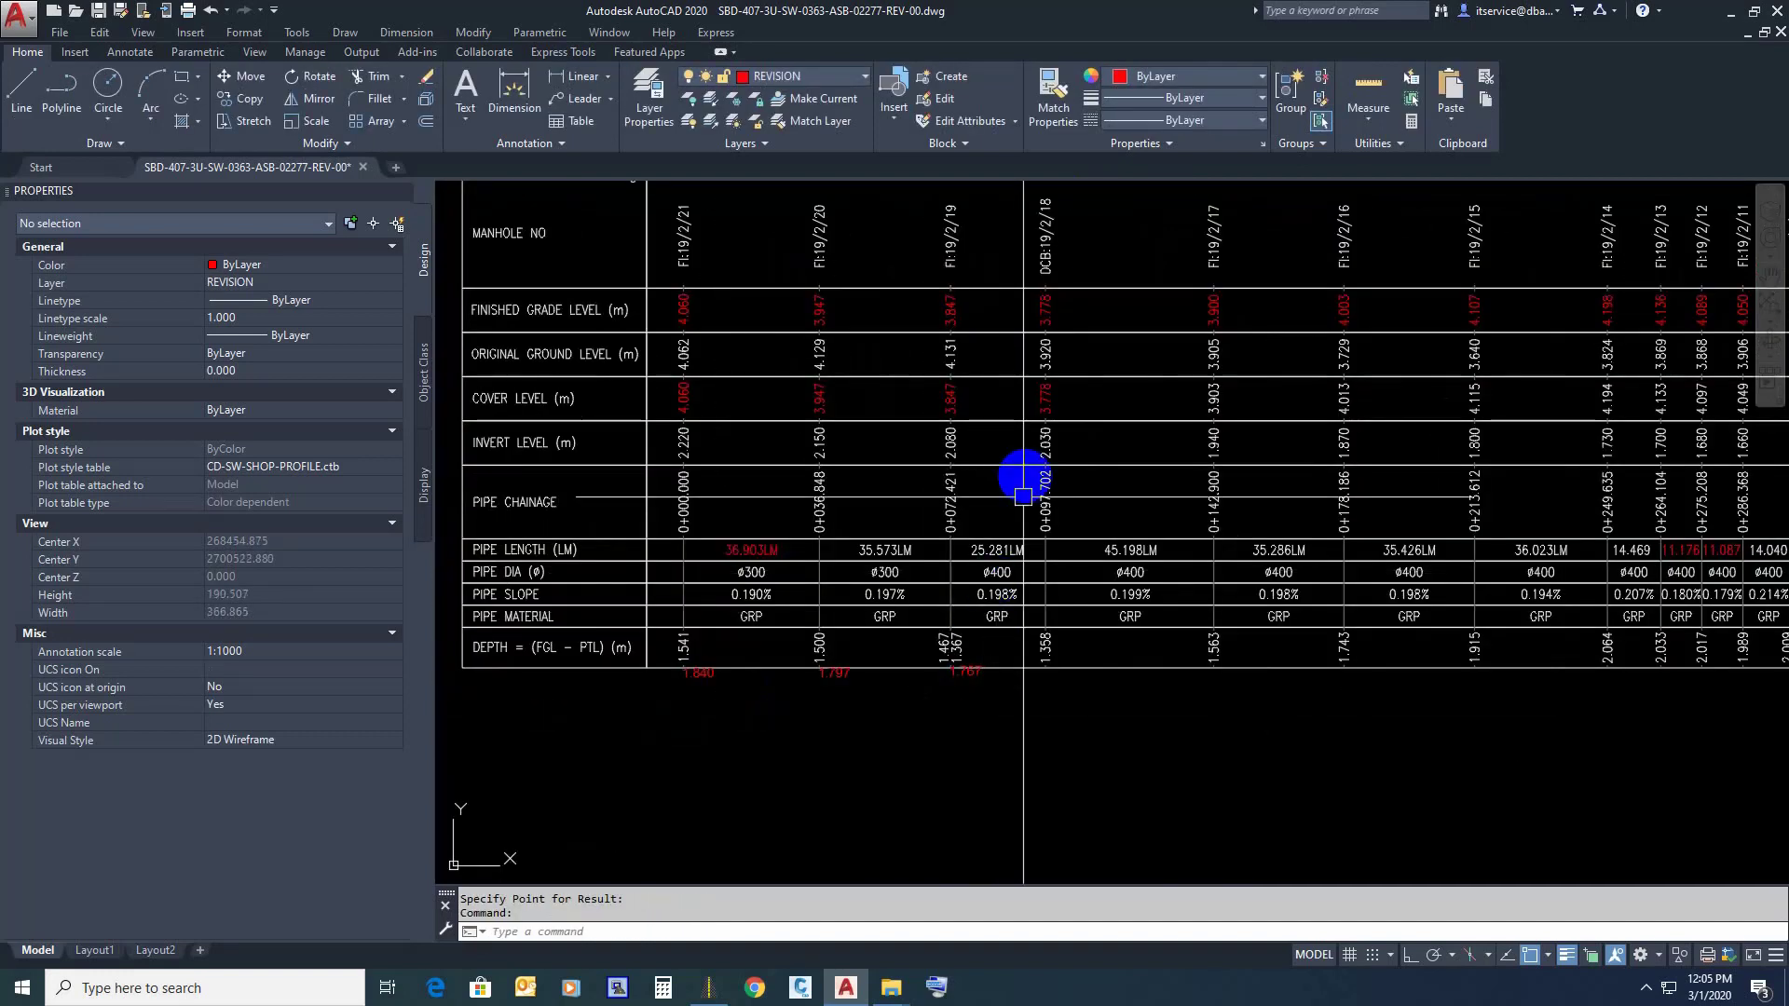
# Step: With TC, subtract the 2.030 invert level from the 3.778 finished grade level and place the result below the 1.358 depth value
pyautogui.press('Return')
pyautogui.click(1044, 305)
pyautogui.click(893, 461)
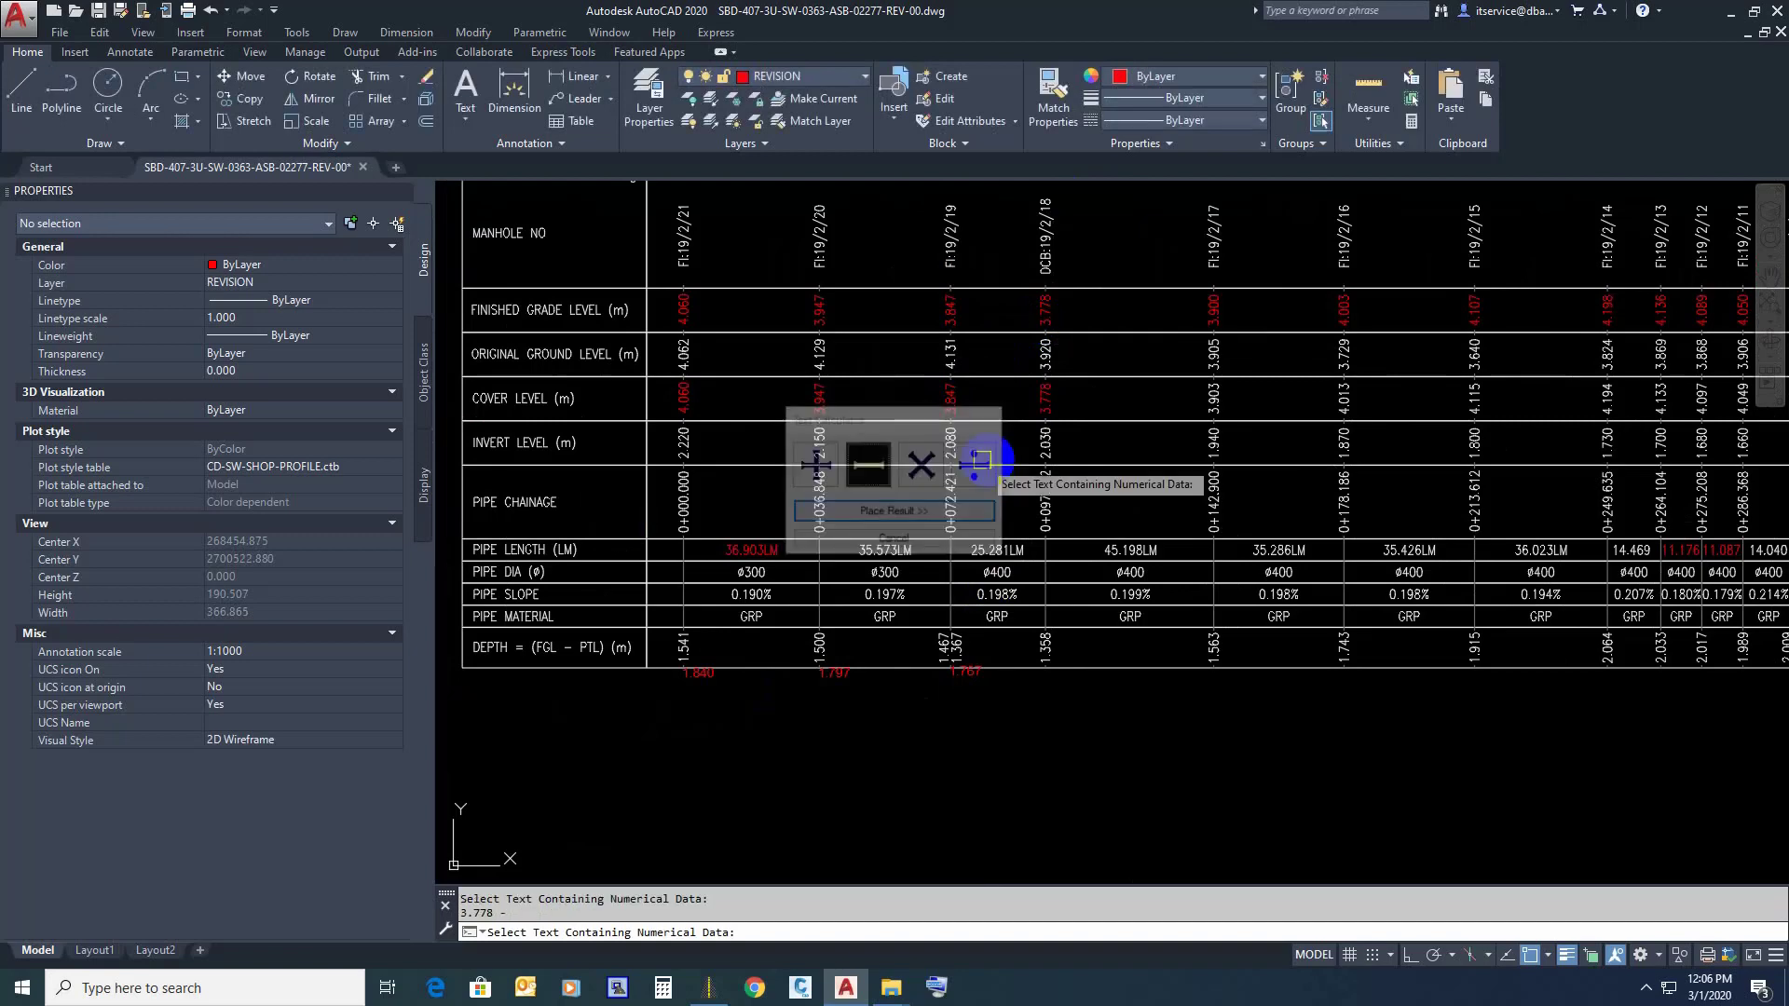
pyautogui.click(1044, 444)
pyautogui.click(954, 527)
pyautogui.scroll(4, 1031, 687)
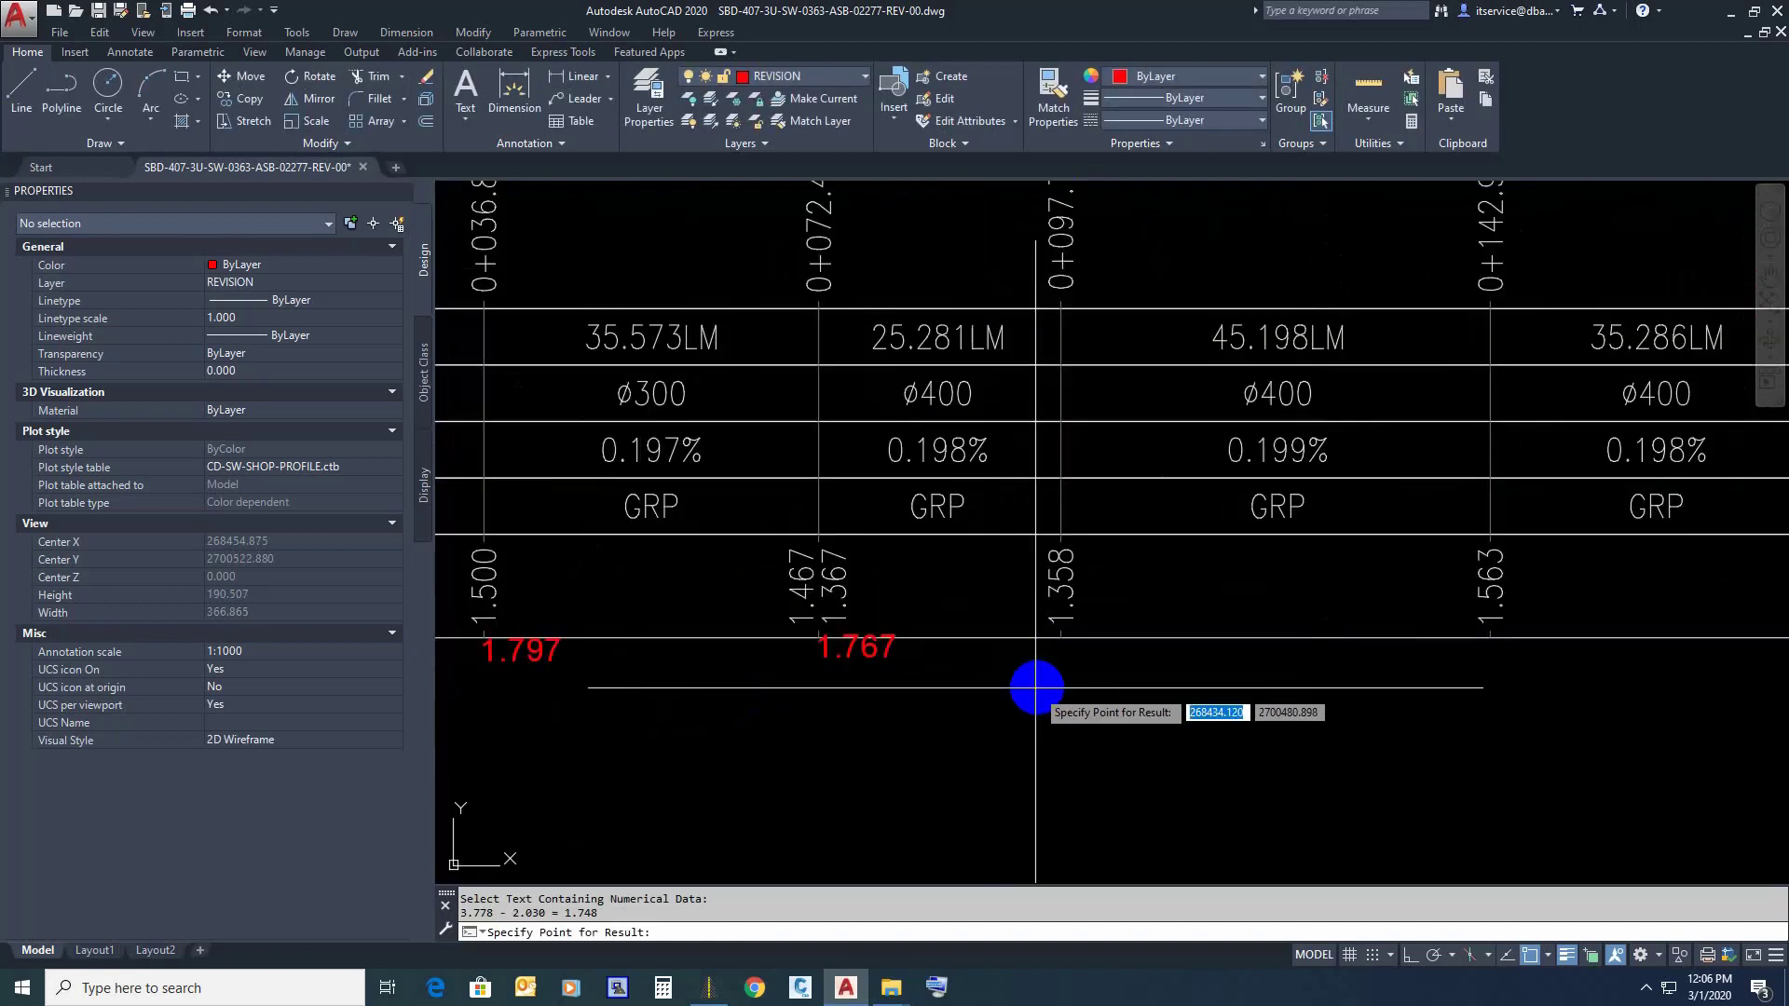
pyautogui.click(1058, 641)
pyautogui.scroll(-2, 1052, 681)
pyautogui.scroll(-2, 1052, 680)
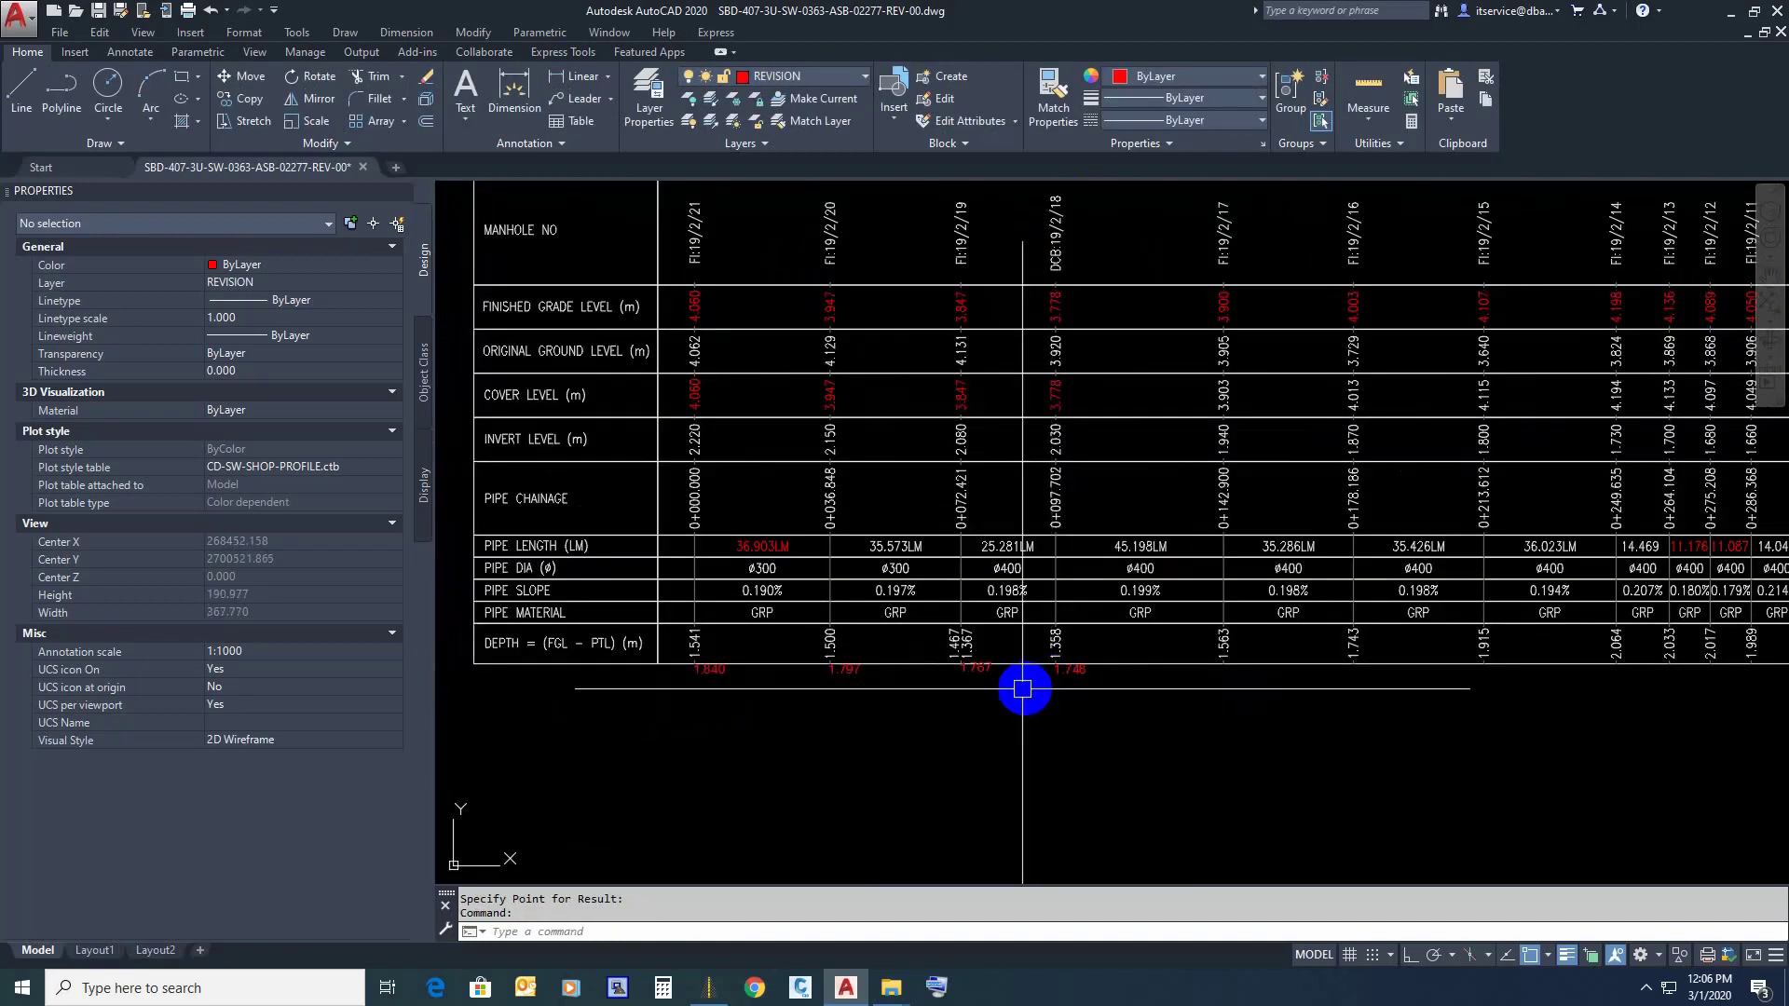
# Step: Copy the ø300 diameter text of the 36.903LM pipe to the empty area below the depth row
pyautogui.scroll(4, 764, 578)
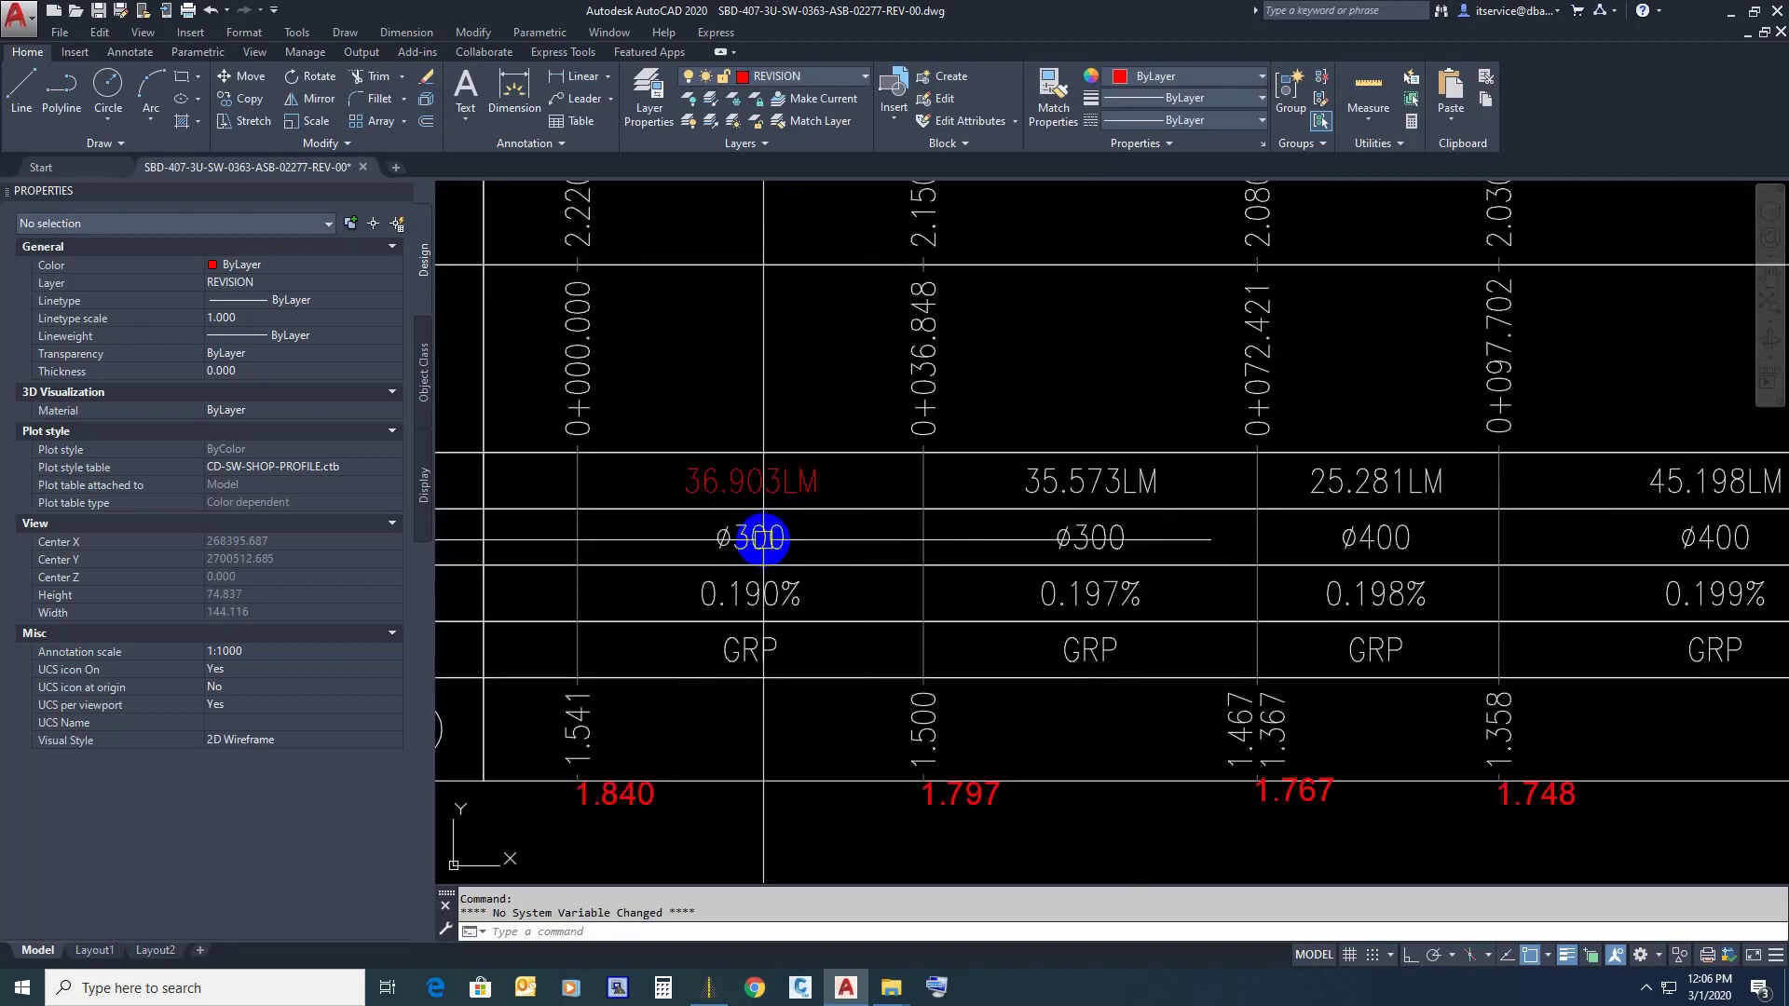
pyautogui.click(764, 538)
pyautogui.write('co')
pyautogui.press('Return')
pyautogui.click(764, 538)
pyautogui.scroll(-2, 764, 538)
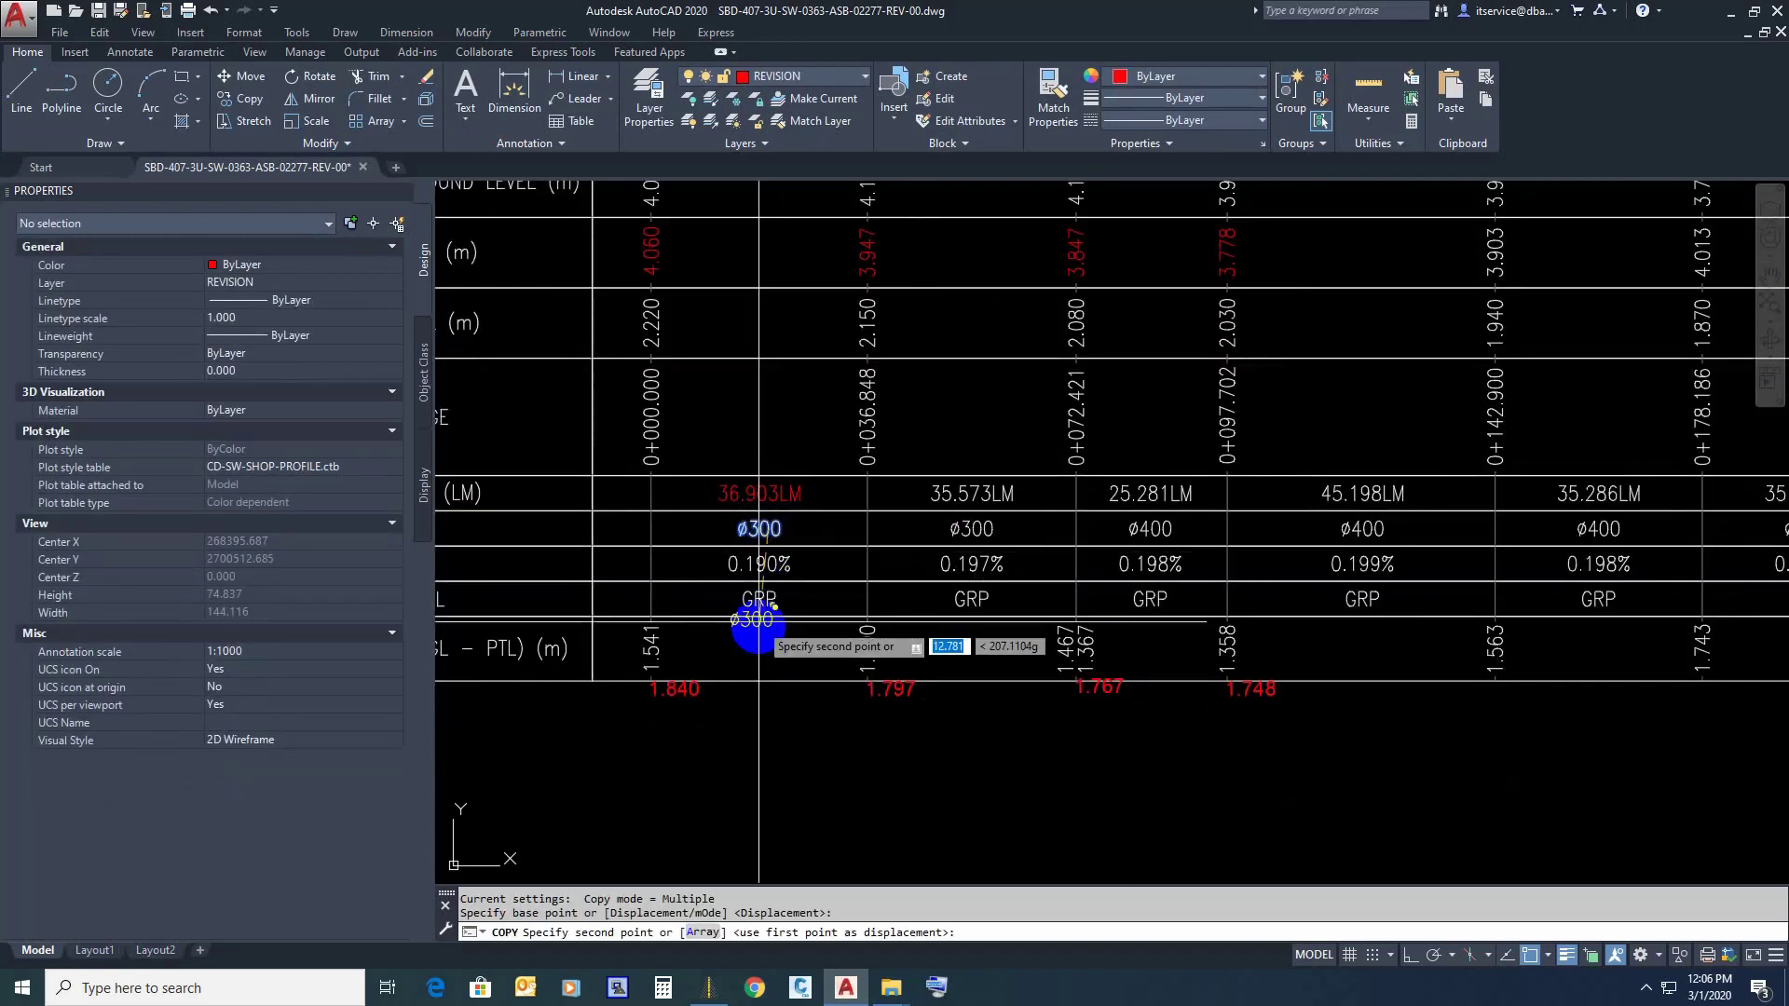
pyautogui.click(761, 731)
pyautogui.press('Escape')
# Step: Change the copied ø300 text below the table to 0.3
pyautogui.write('ed')
pyautogui.press('Return')
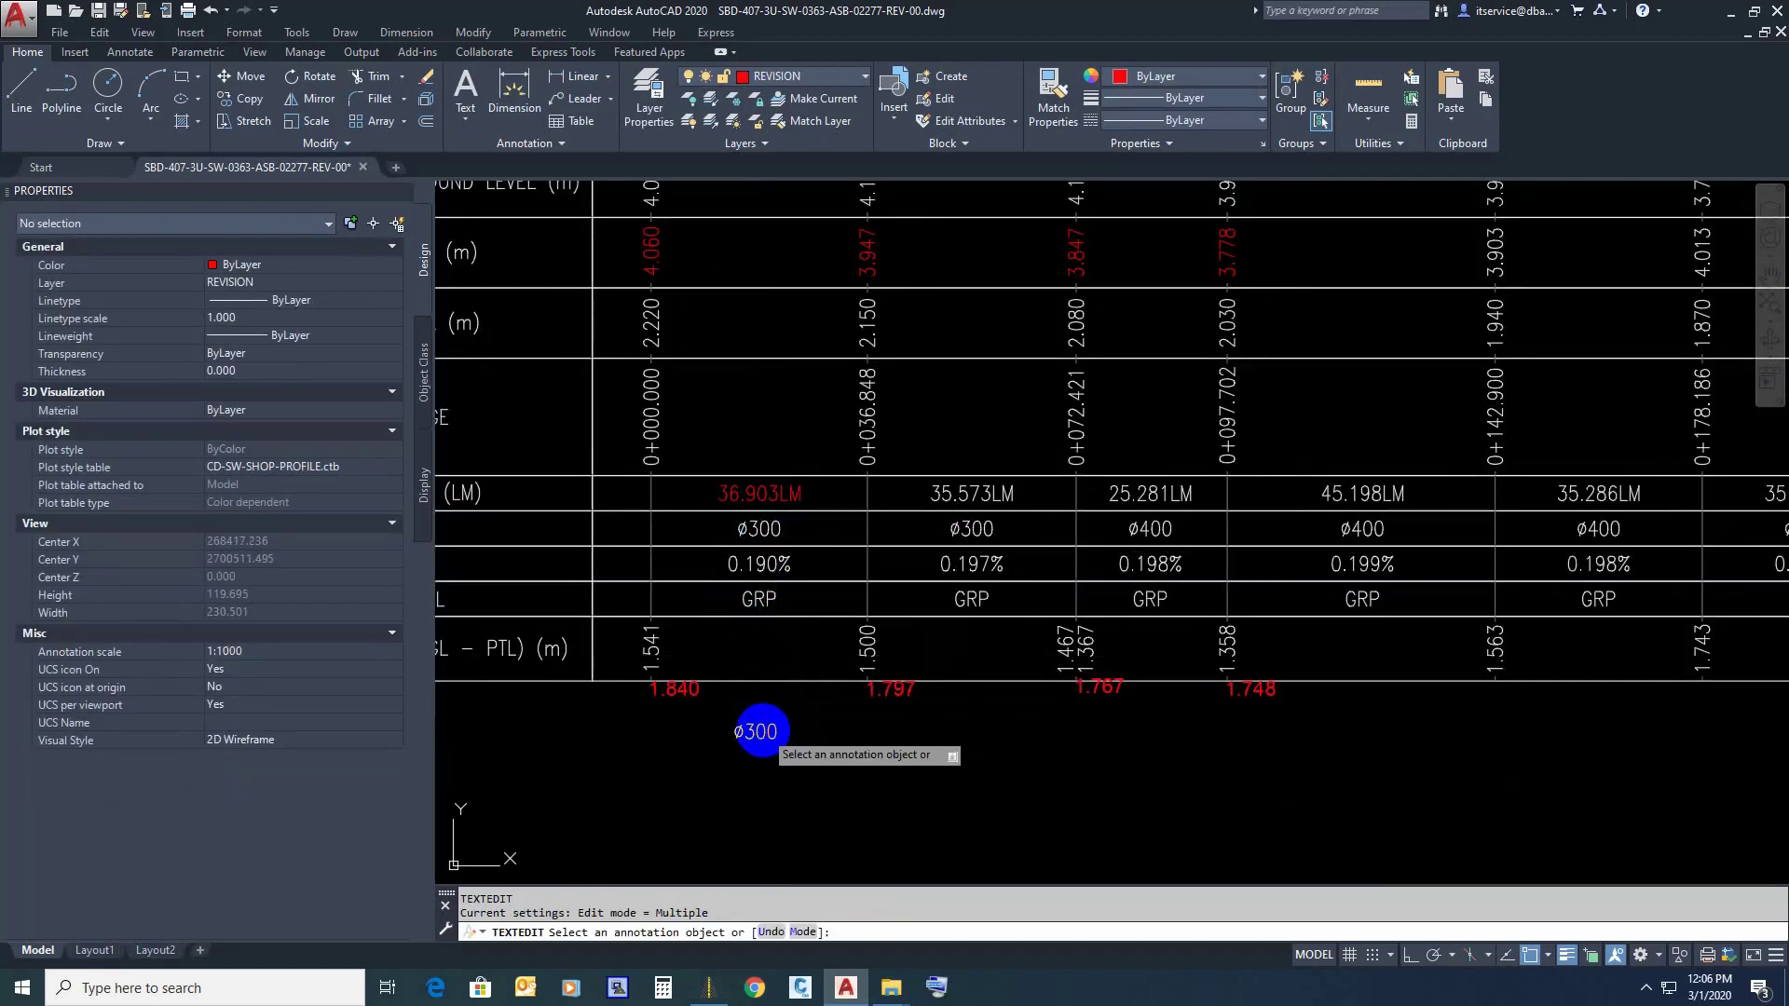
pyautogui.click(758, 732)
pyautogui.write('0.3')
pyautogui.click(827, 782)
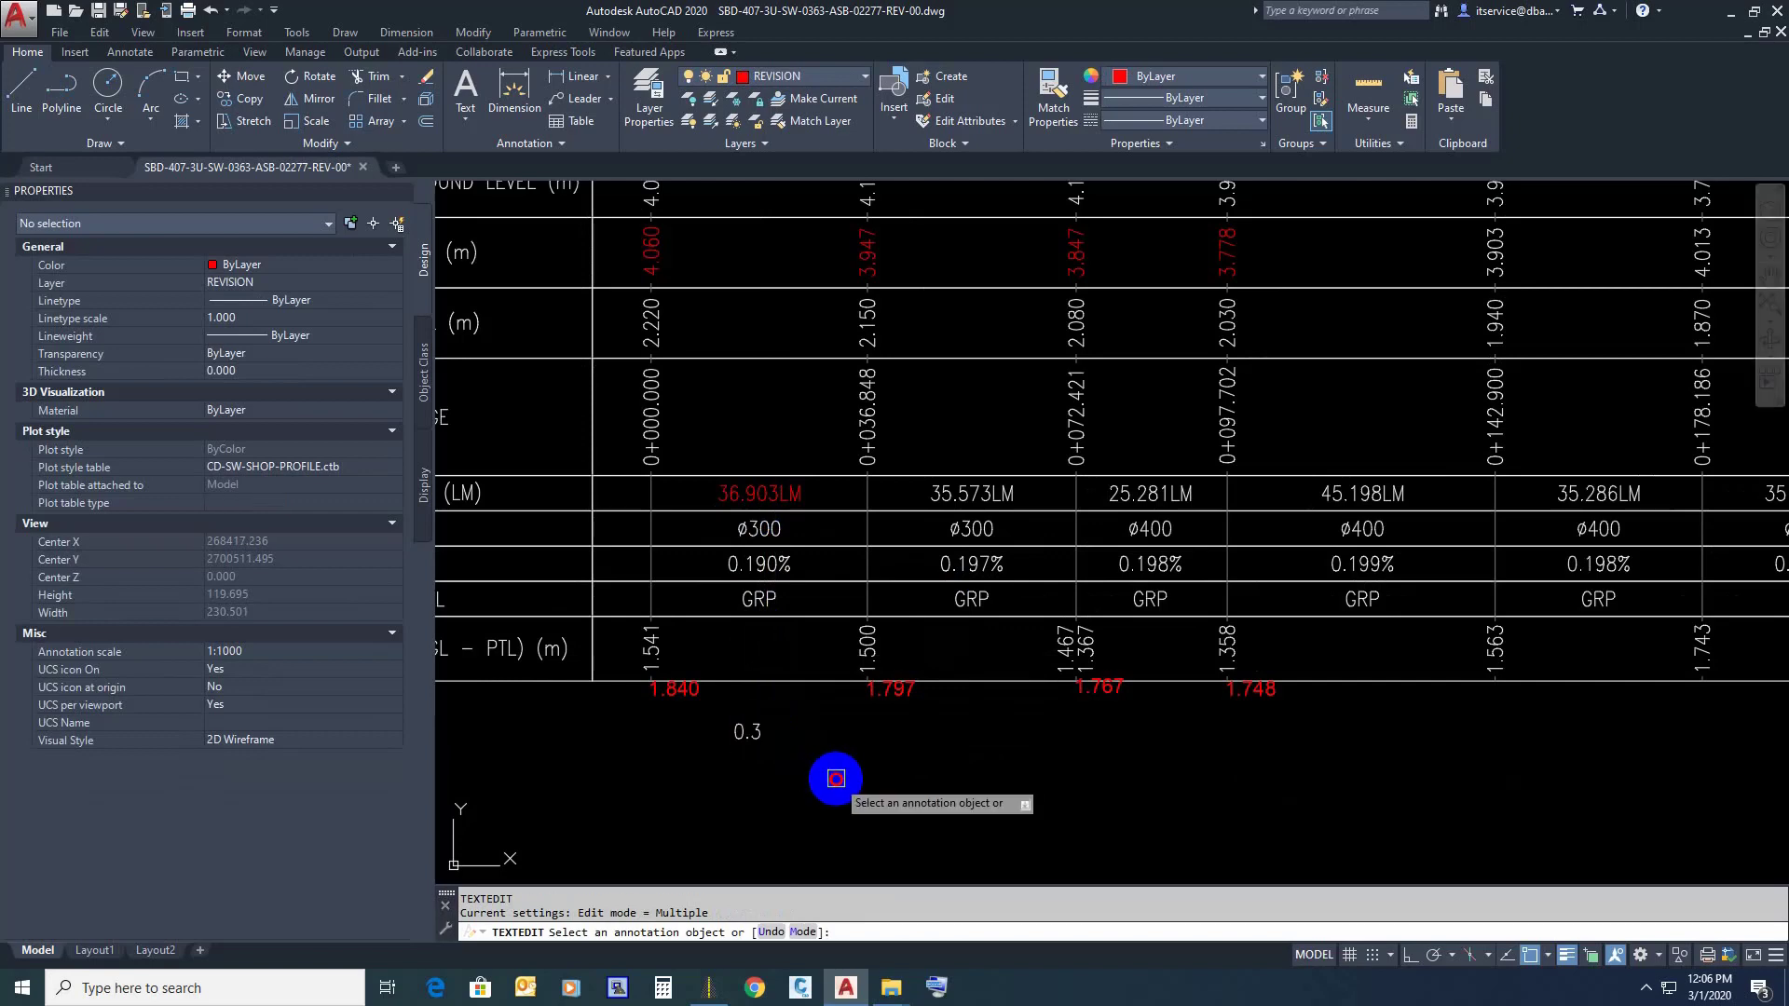
pyautogui.press('Escape')
# Step: Copy the 0.3 text to below the 35.573LM and 25.281LM pipe columns
pyautogui.click(750, 732)
pyautogui.write('co')
pyautogui.press('Return')
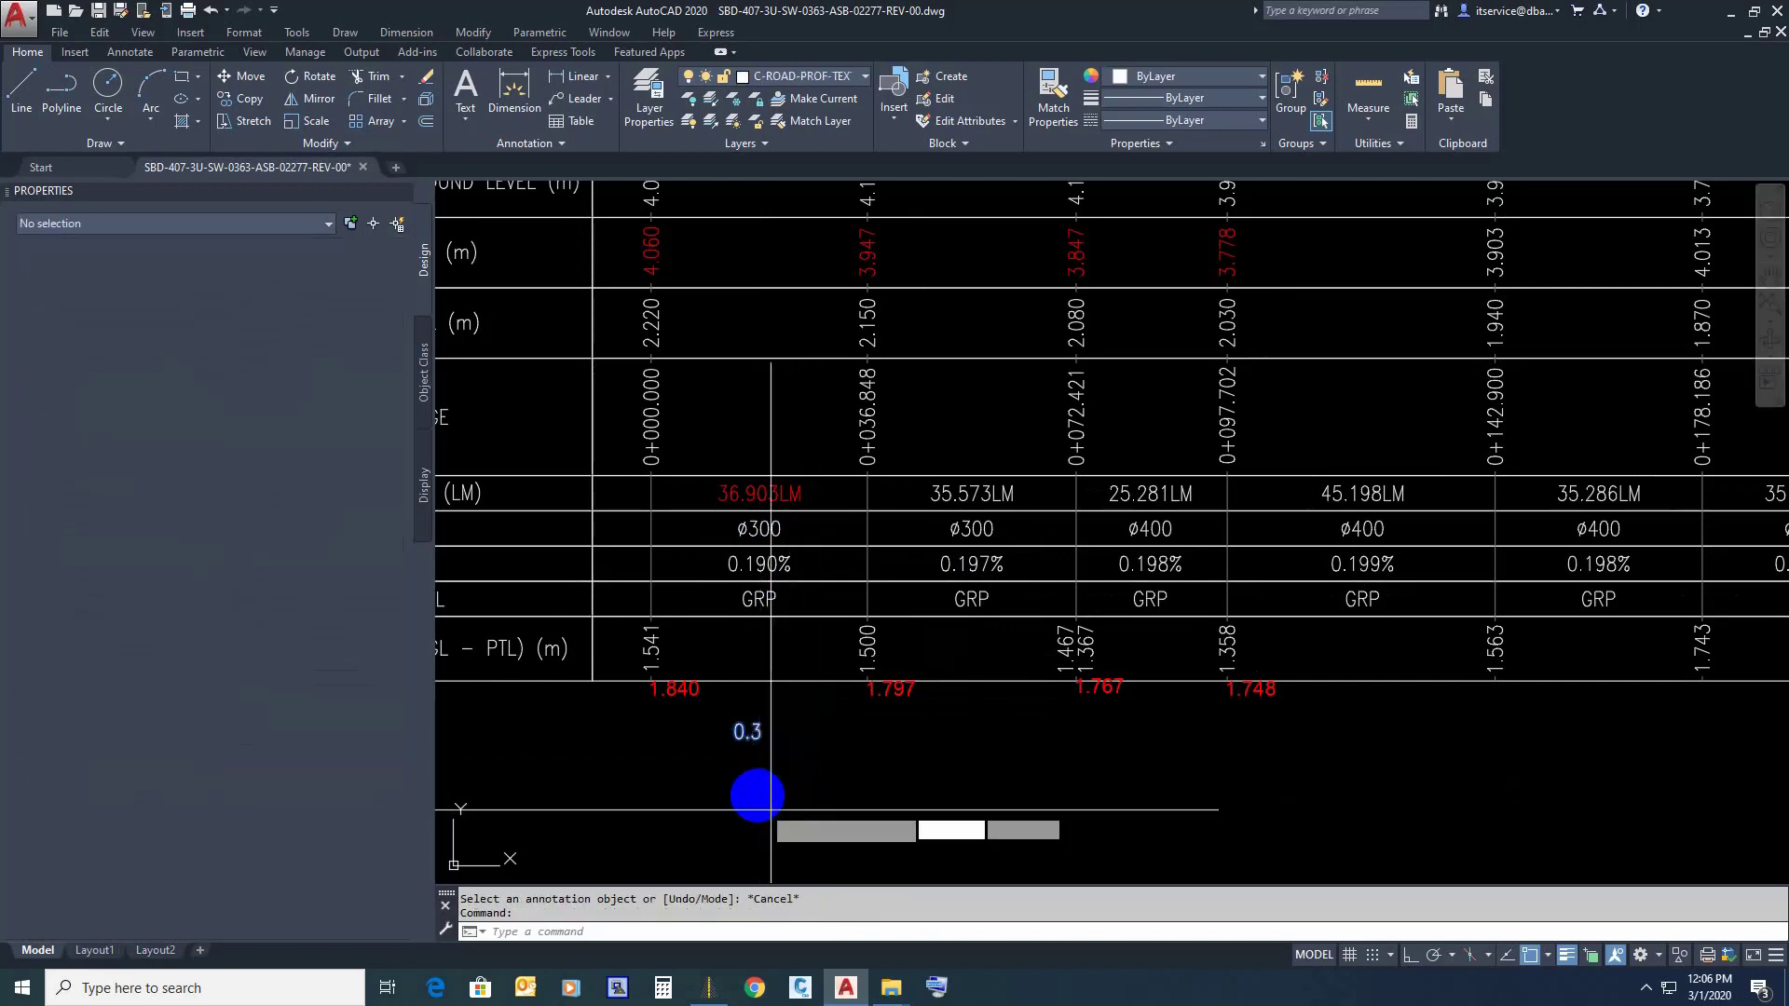
pyautogui.click(755, 781)
pyautogui.click(998, 779)
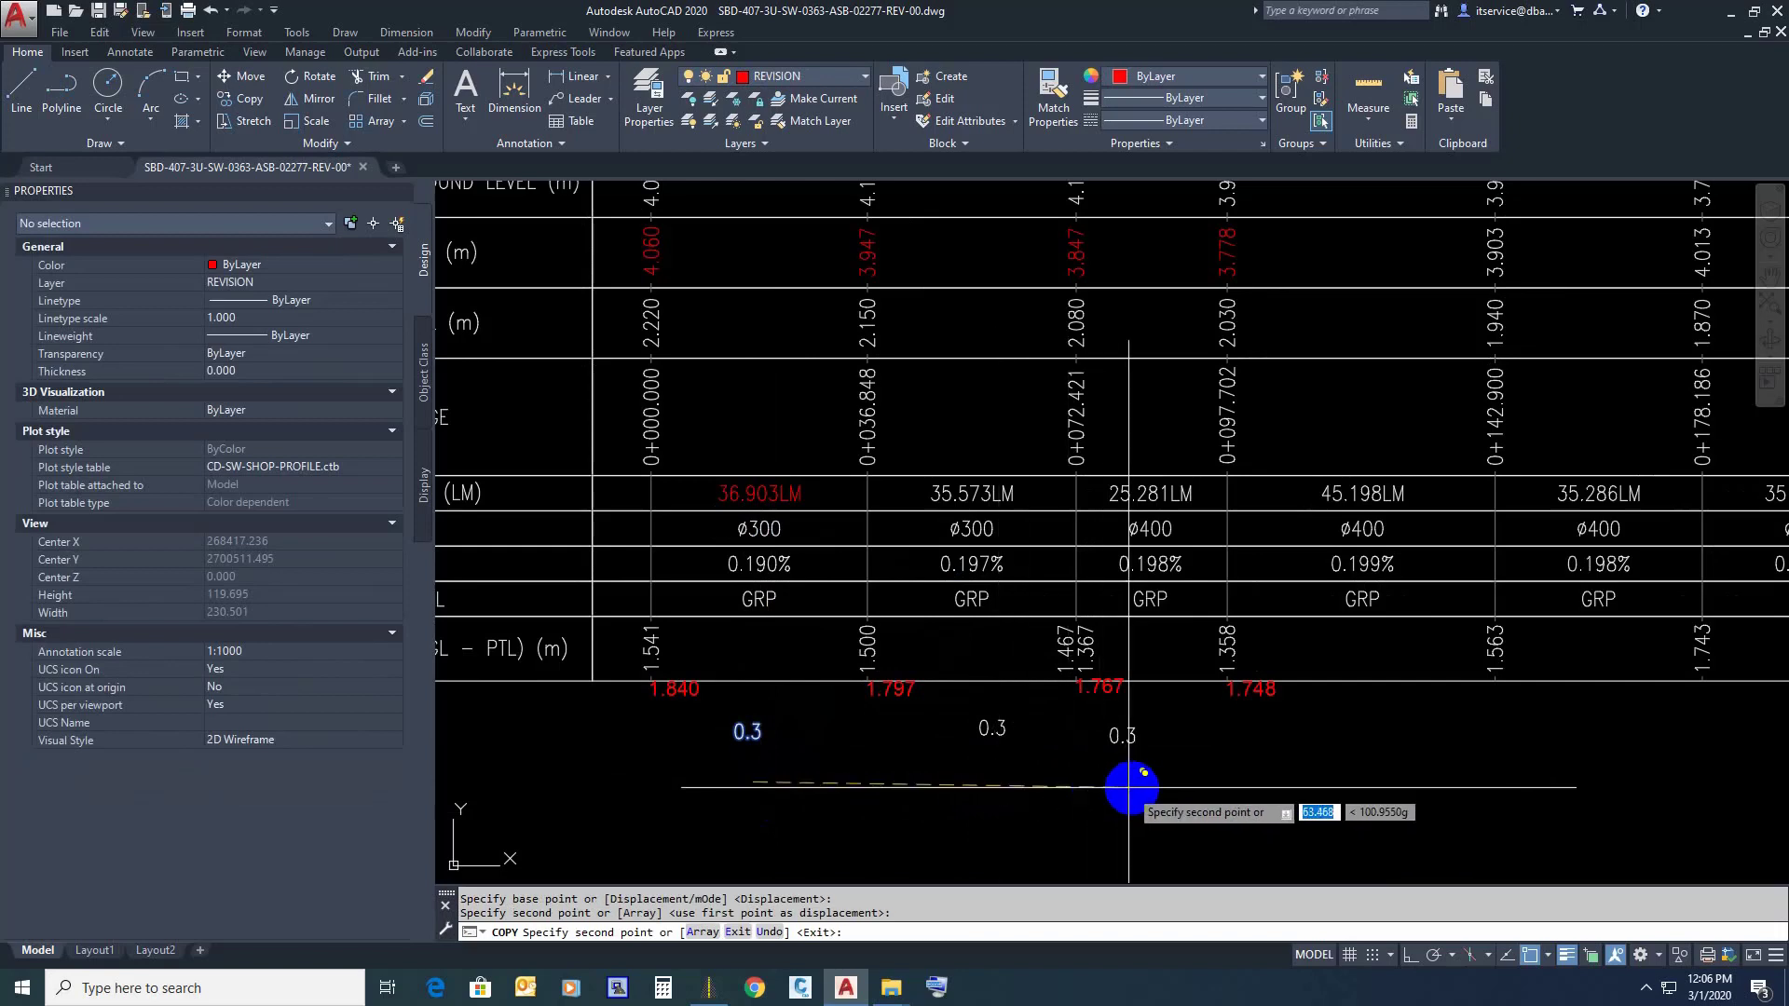
# Step: Change the copied text below the 25.281LM pipe column to 0.4
pyautogui.write('Ed')
pyautogui.press('Return')
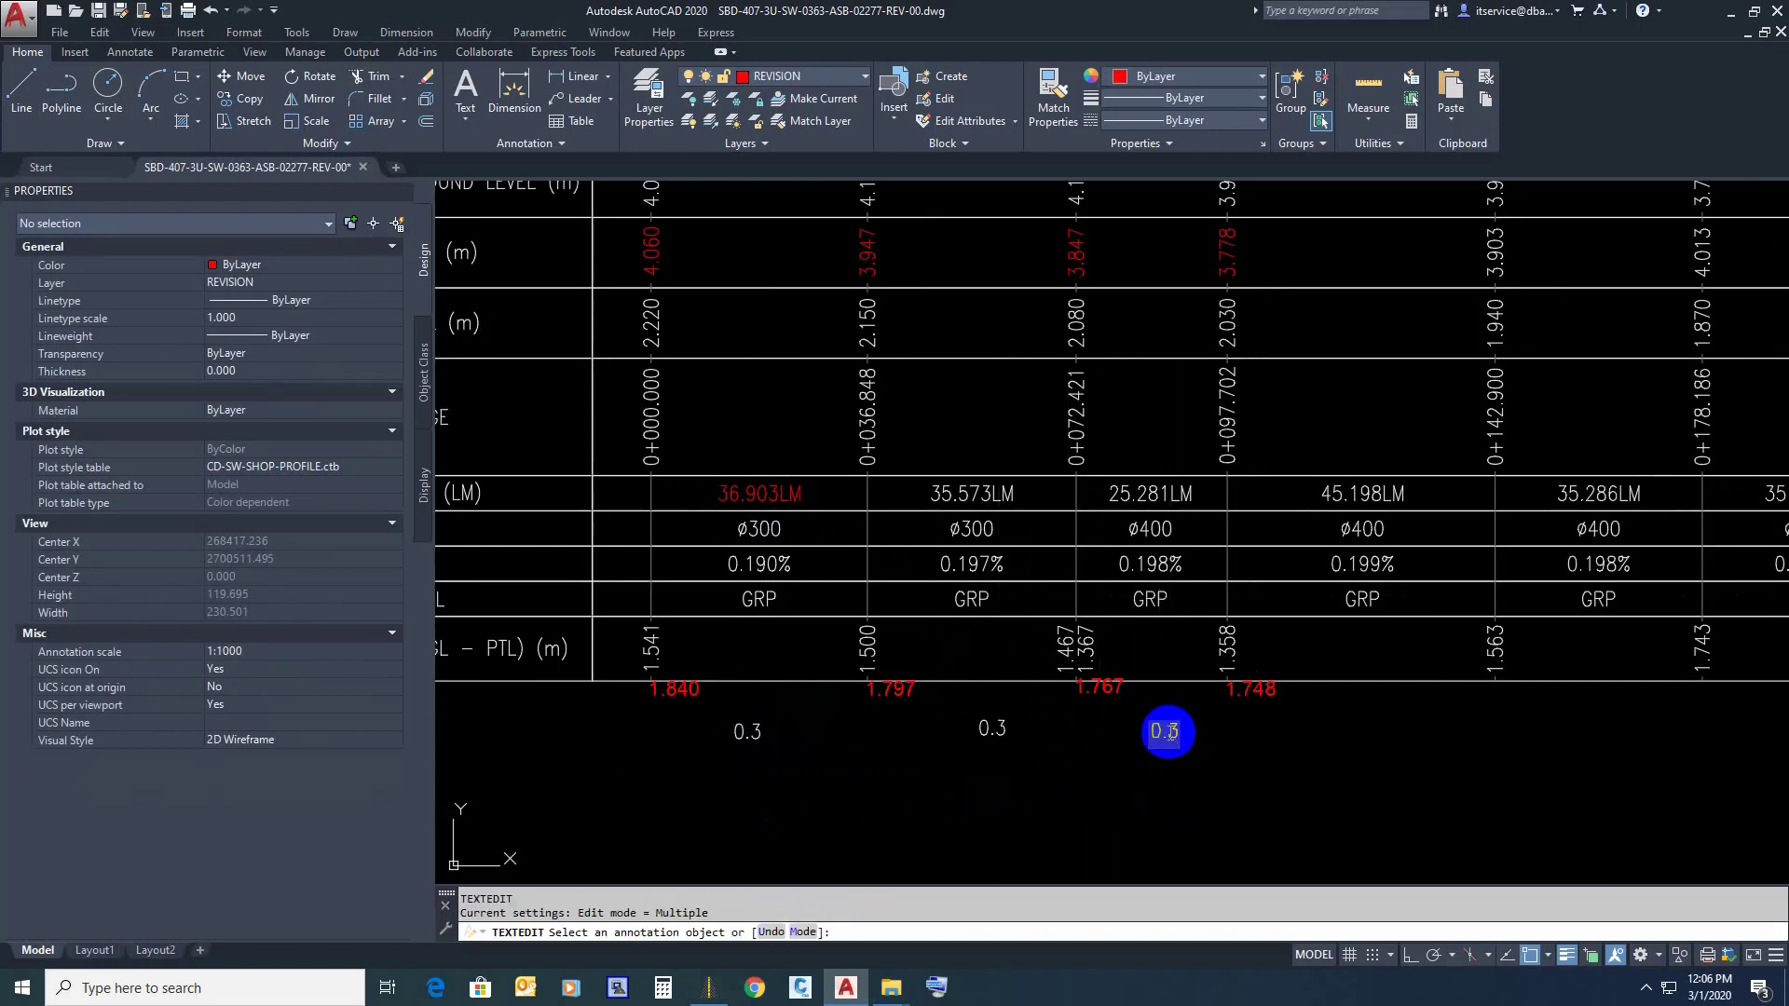
pyautogui.press('Escape')
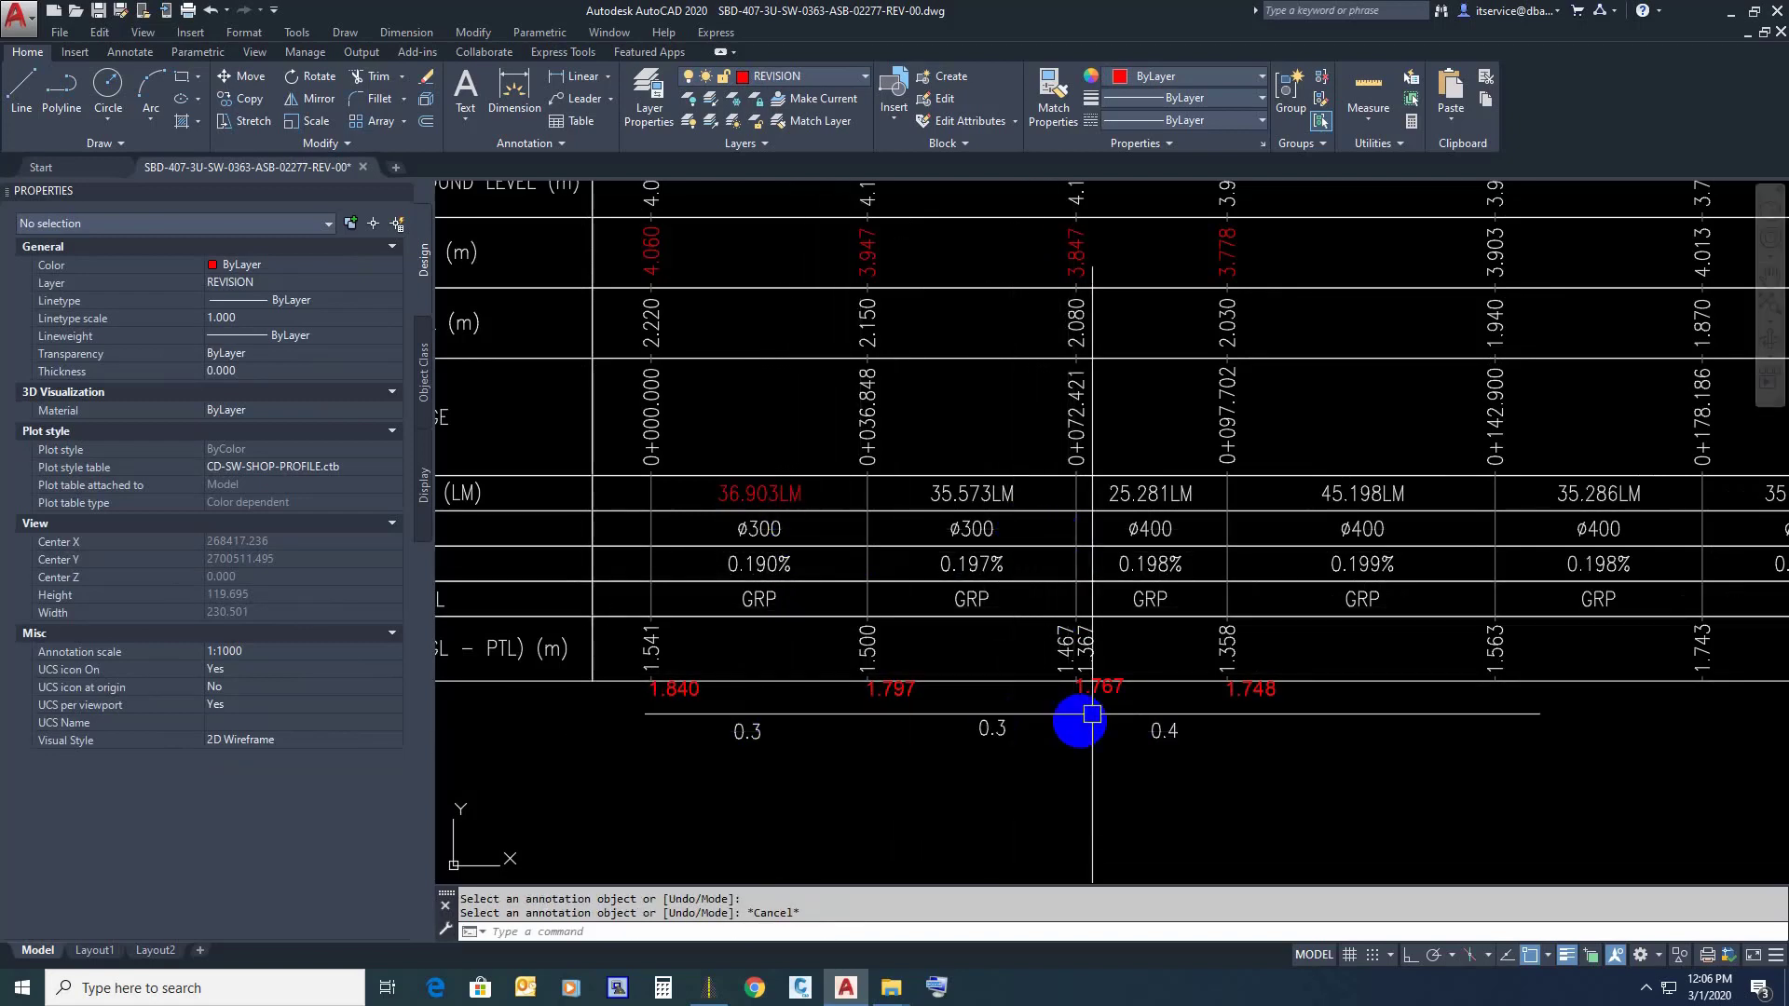
pyautogui.press('Escape')
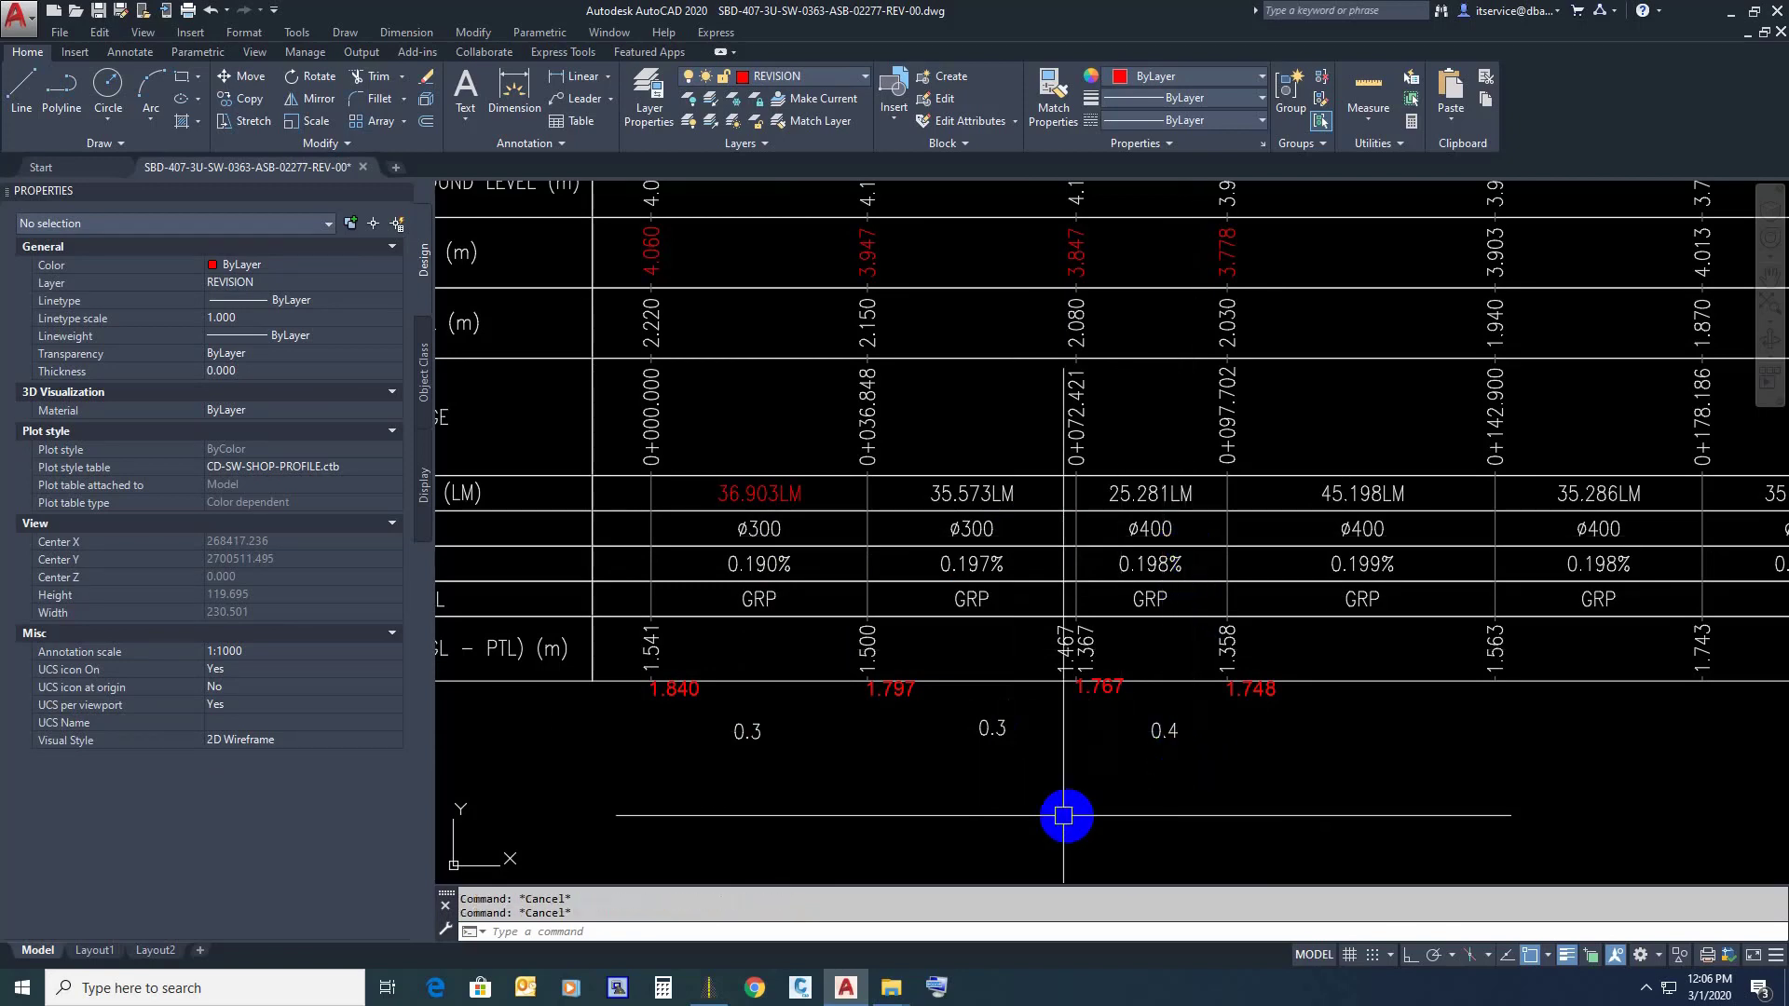
# Step: With TC, subtract the 0.3 diameter from the red 1.840 value and place the result beside the 1.541 depth
pyautogui.write('TC')
pyautogui.press('Return')
pyautogui.scroll(-2, 607, 711)
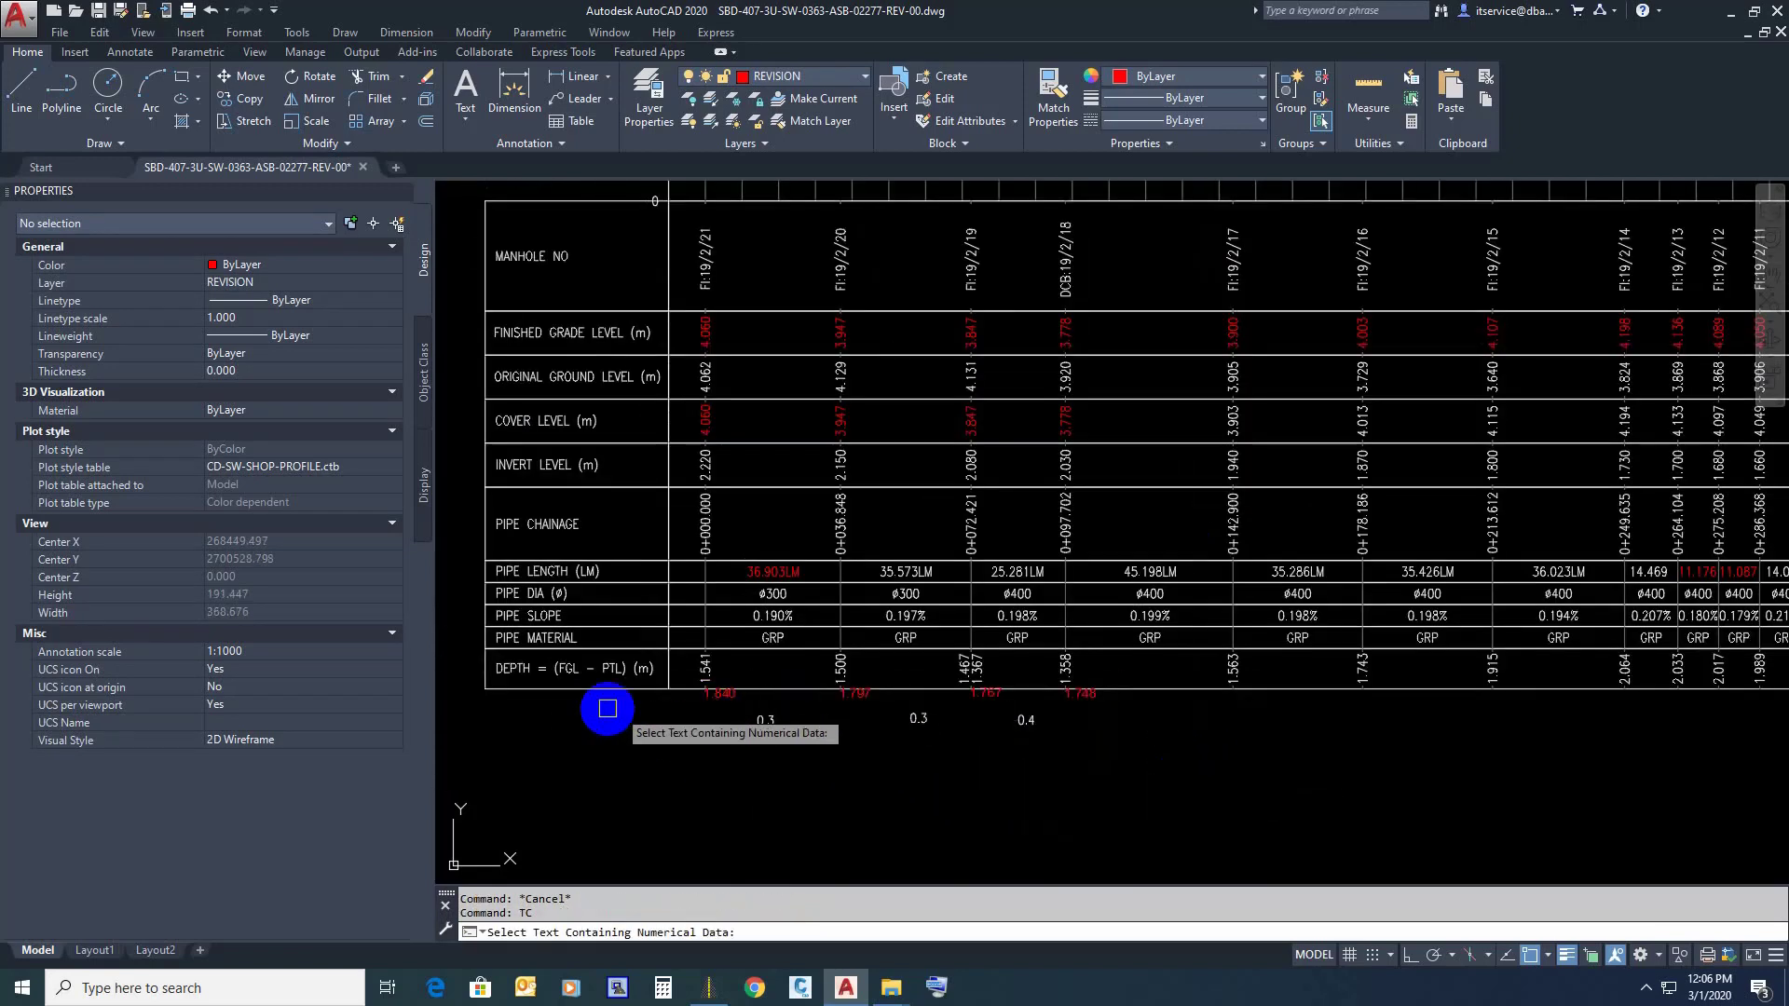
pyautogui.scroll(2, 579, 687)
pyautogui.scroll(4, 818, 725)
pyautogui.click(843, 699)
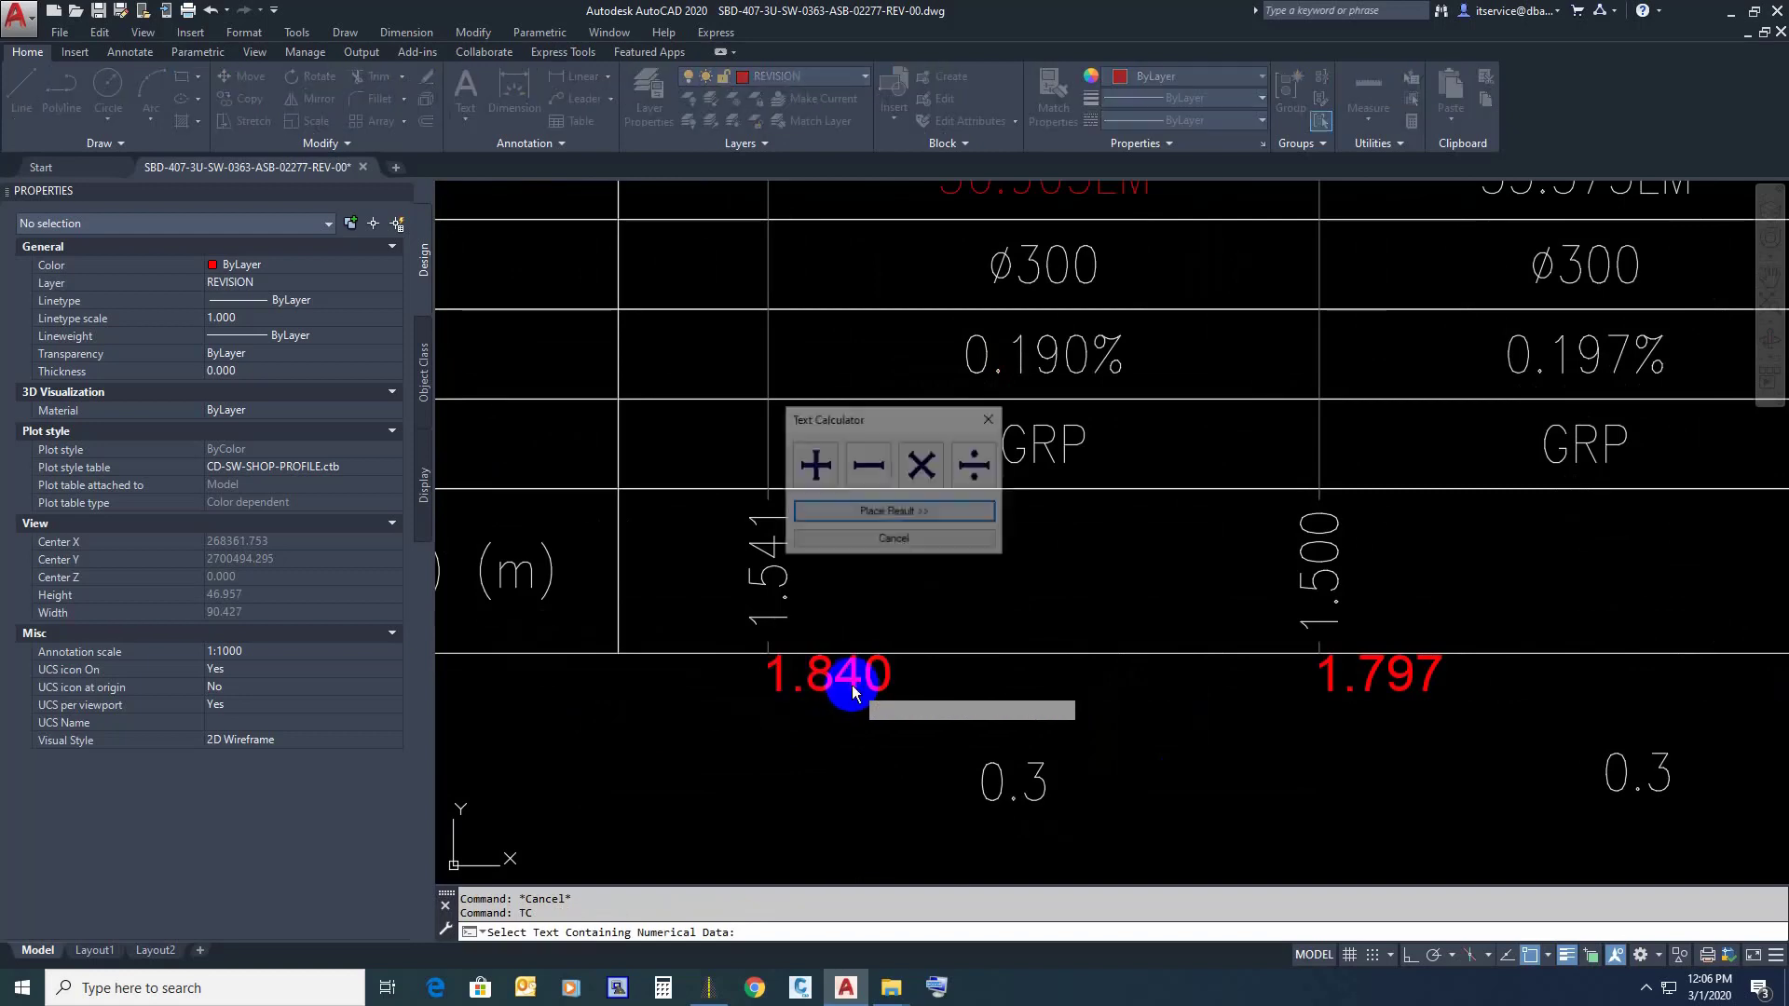
pyautogui.click(867, 463)
pyautogui.click(980, 780)
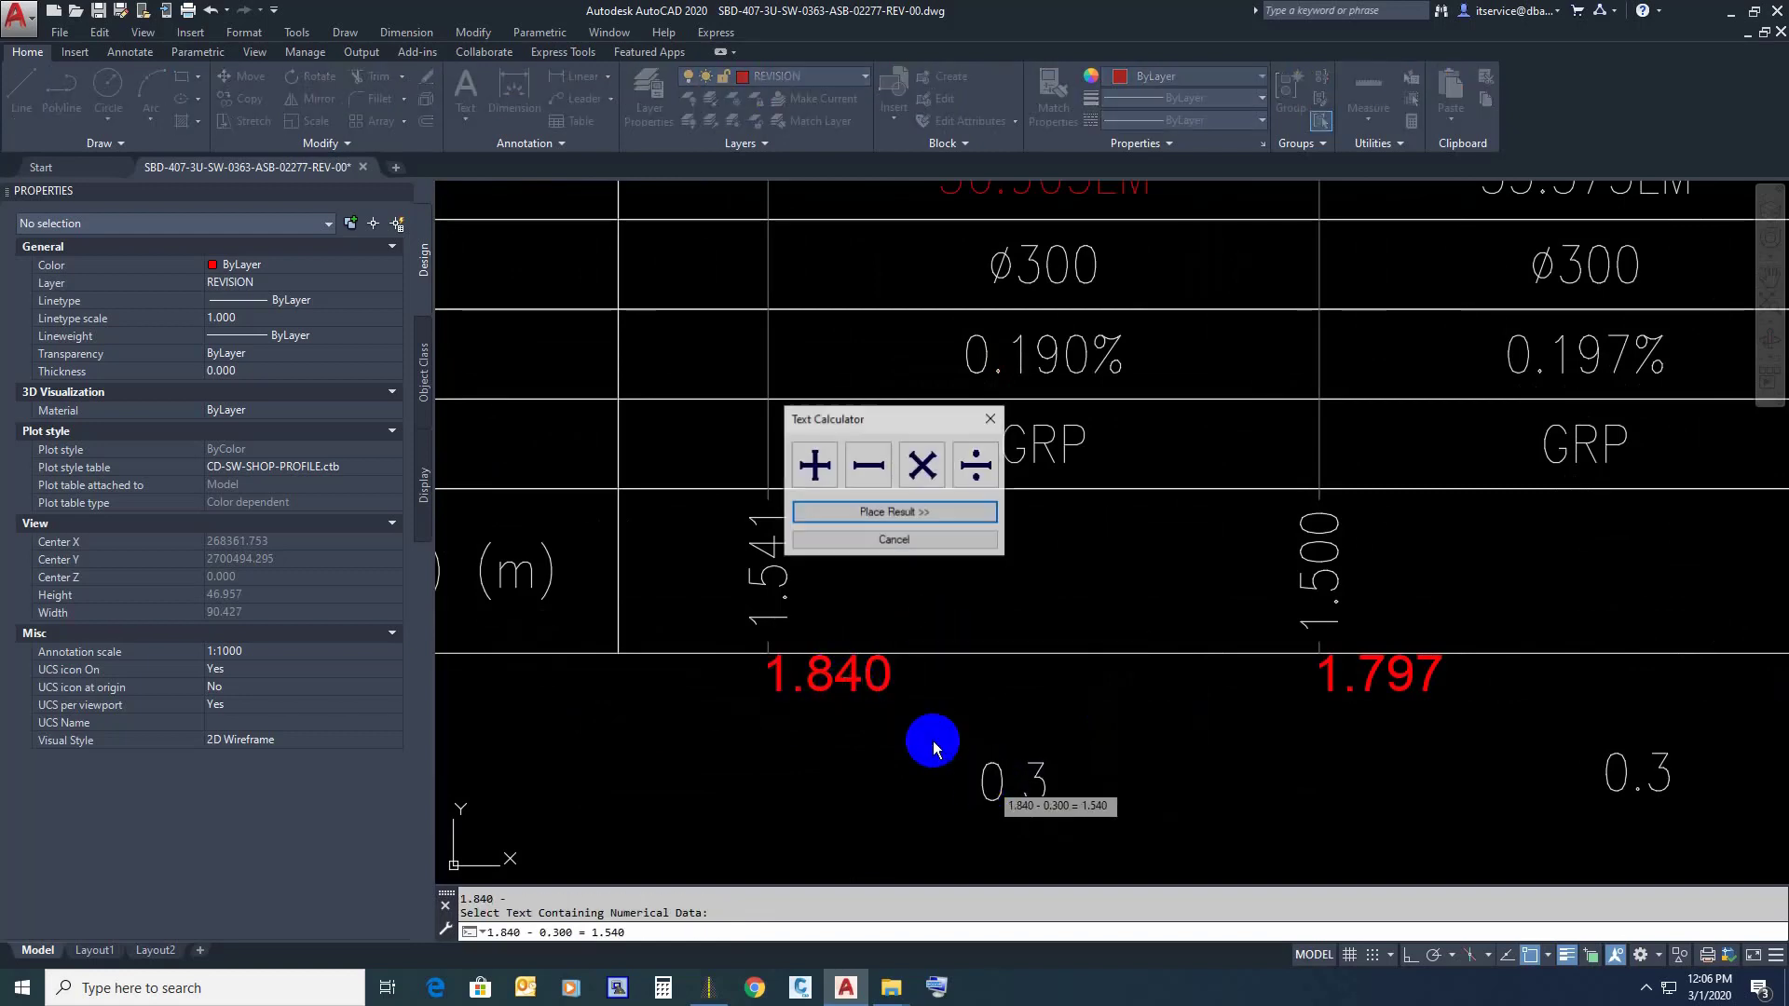
pyautogui.click(869, 513)
pyautogui.click(766, 522)
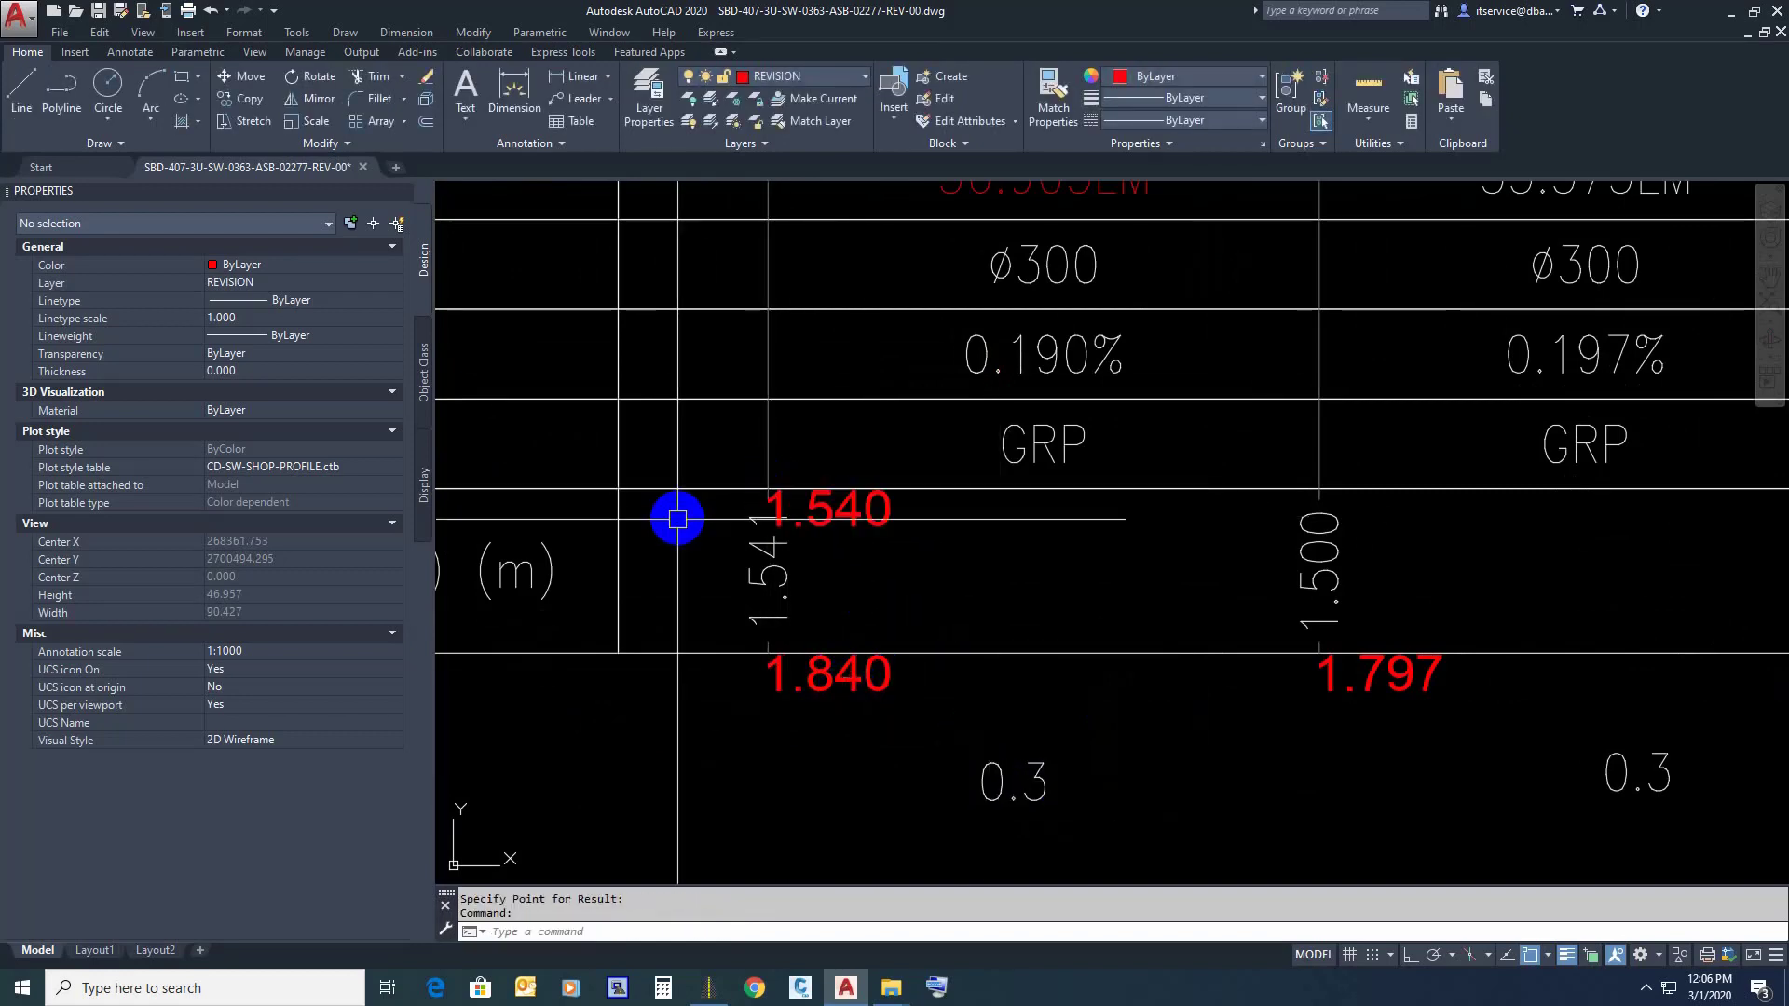
# Step: With TC, subtract the 0.3 diameter from the red 1.797 value and place the result beside the 1.500 depth
pyautogui.scroll(-2, 680, 516)
pyautogui.press('Return')
pyautogui.click(1134, 620)
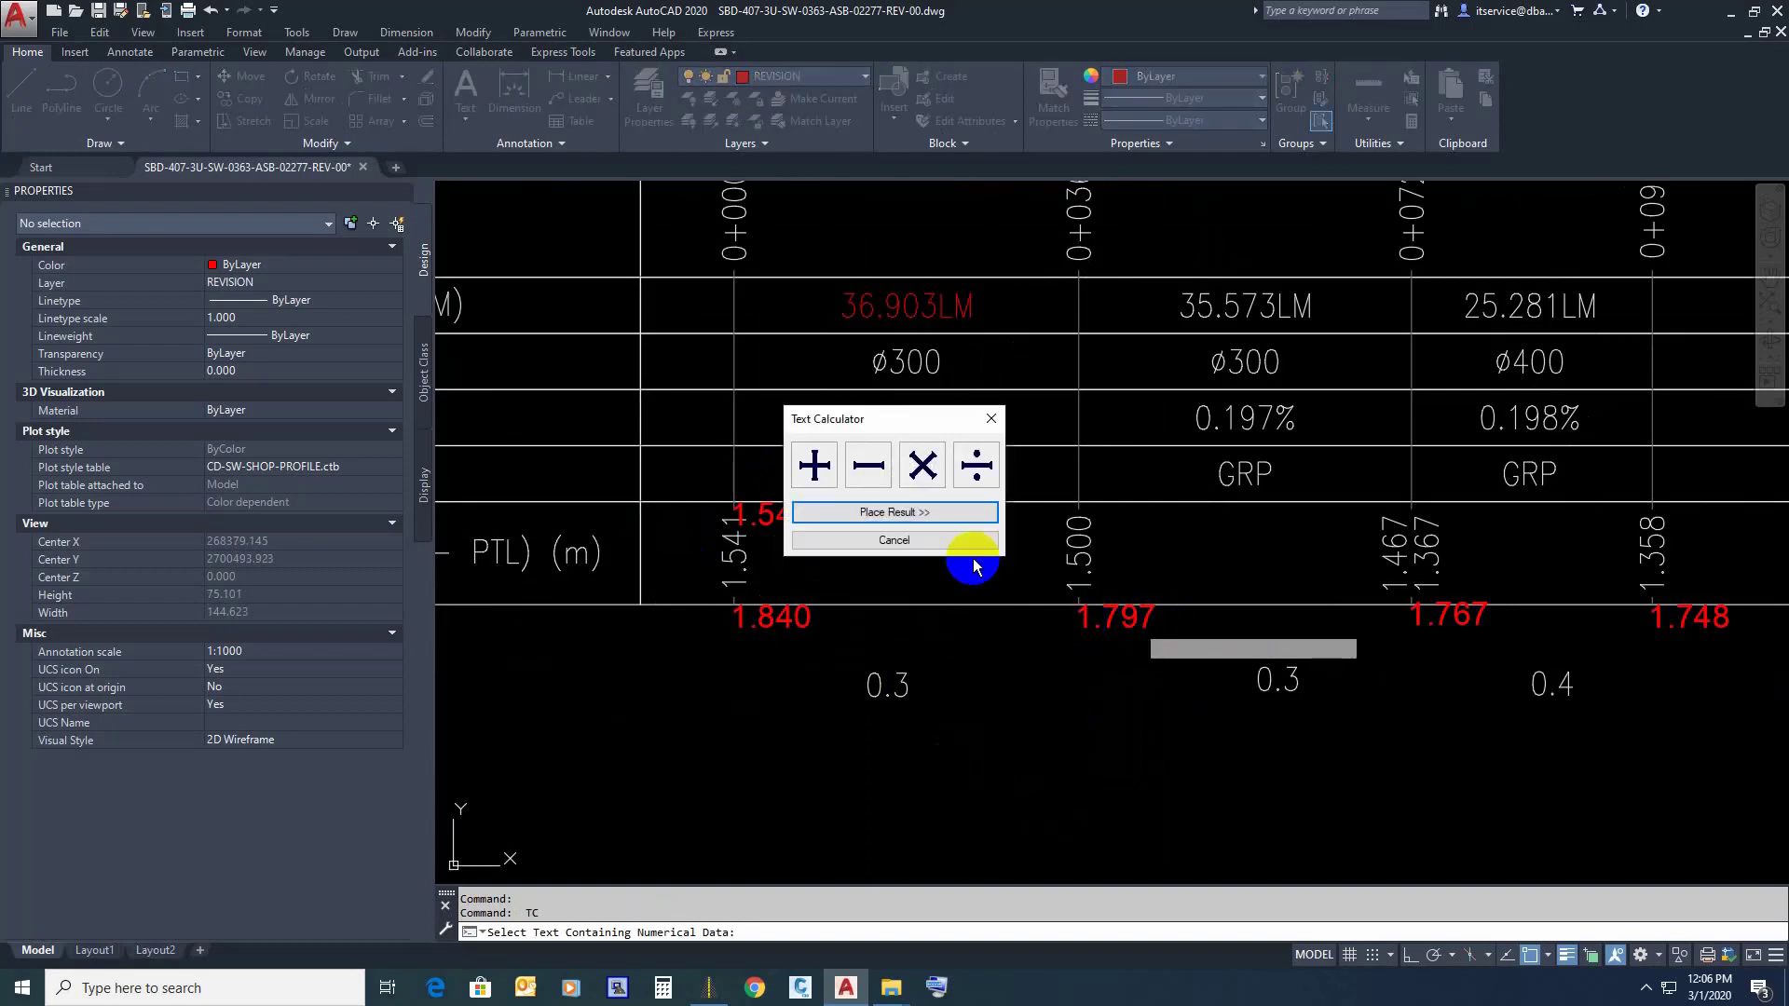
pyautogui.click(877, 466)
pyautogui.click(1267, 680)
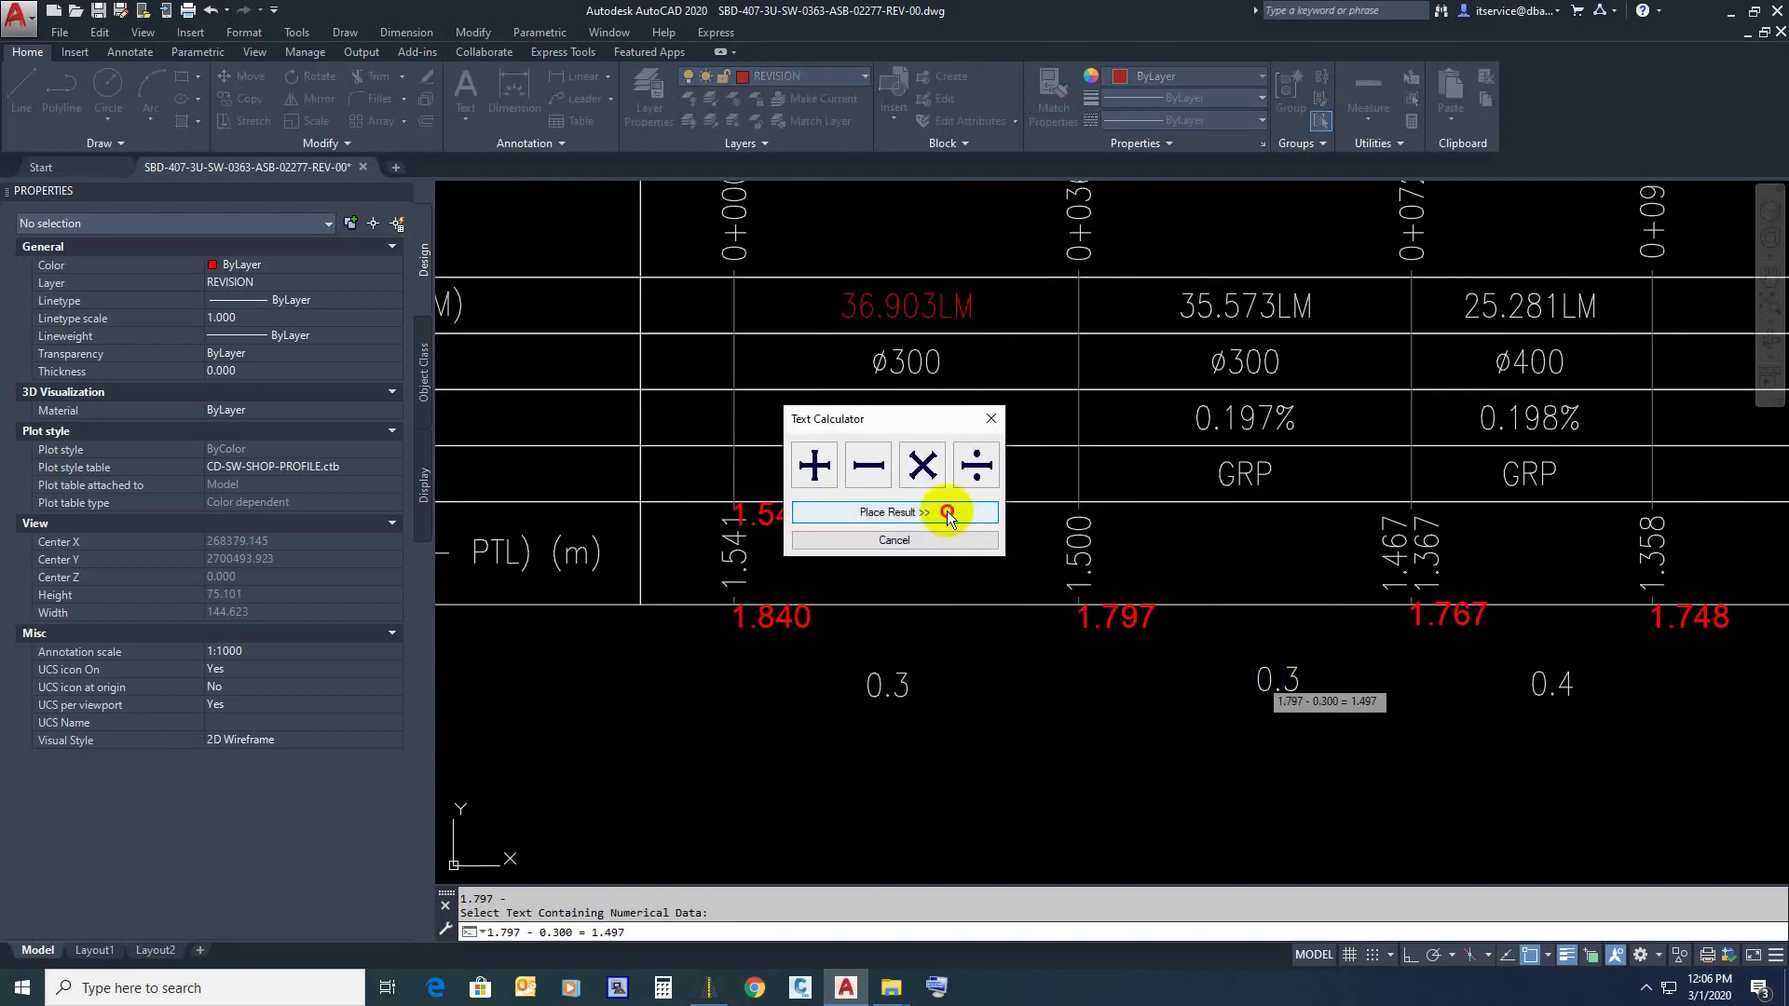
pyautogui.click(947, 511)
pyautogui.click(1084, 501)
# Step: With TC, subtract the 0.3 diameter from the red 1.767 value and place the result beside the 1.467 depth
pyautogui.scroll(-4, 1162, 607)
pyautogui.scroll(2, 1030, 607)
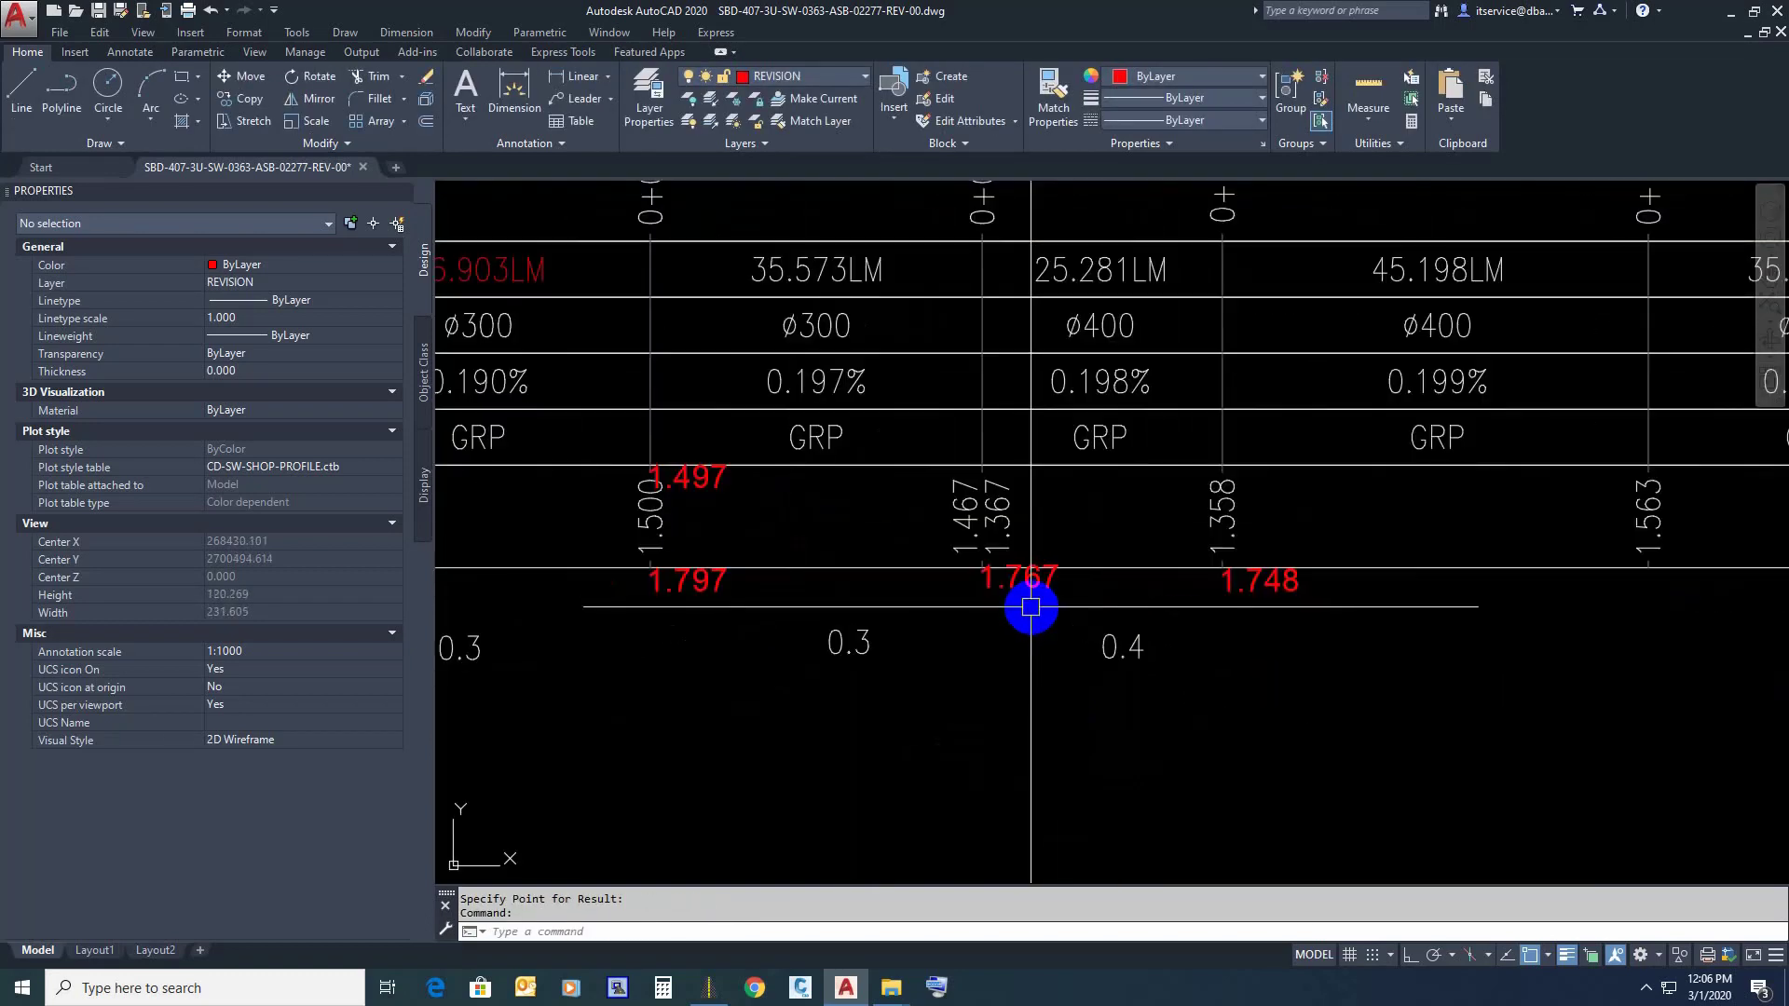
pyautogui.press('Return')
pyautogui.click(1018, 585)
pyautogui.click(875, 463)
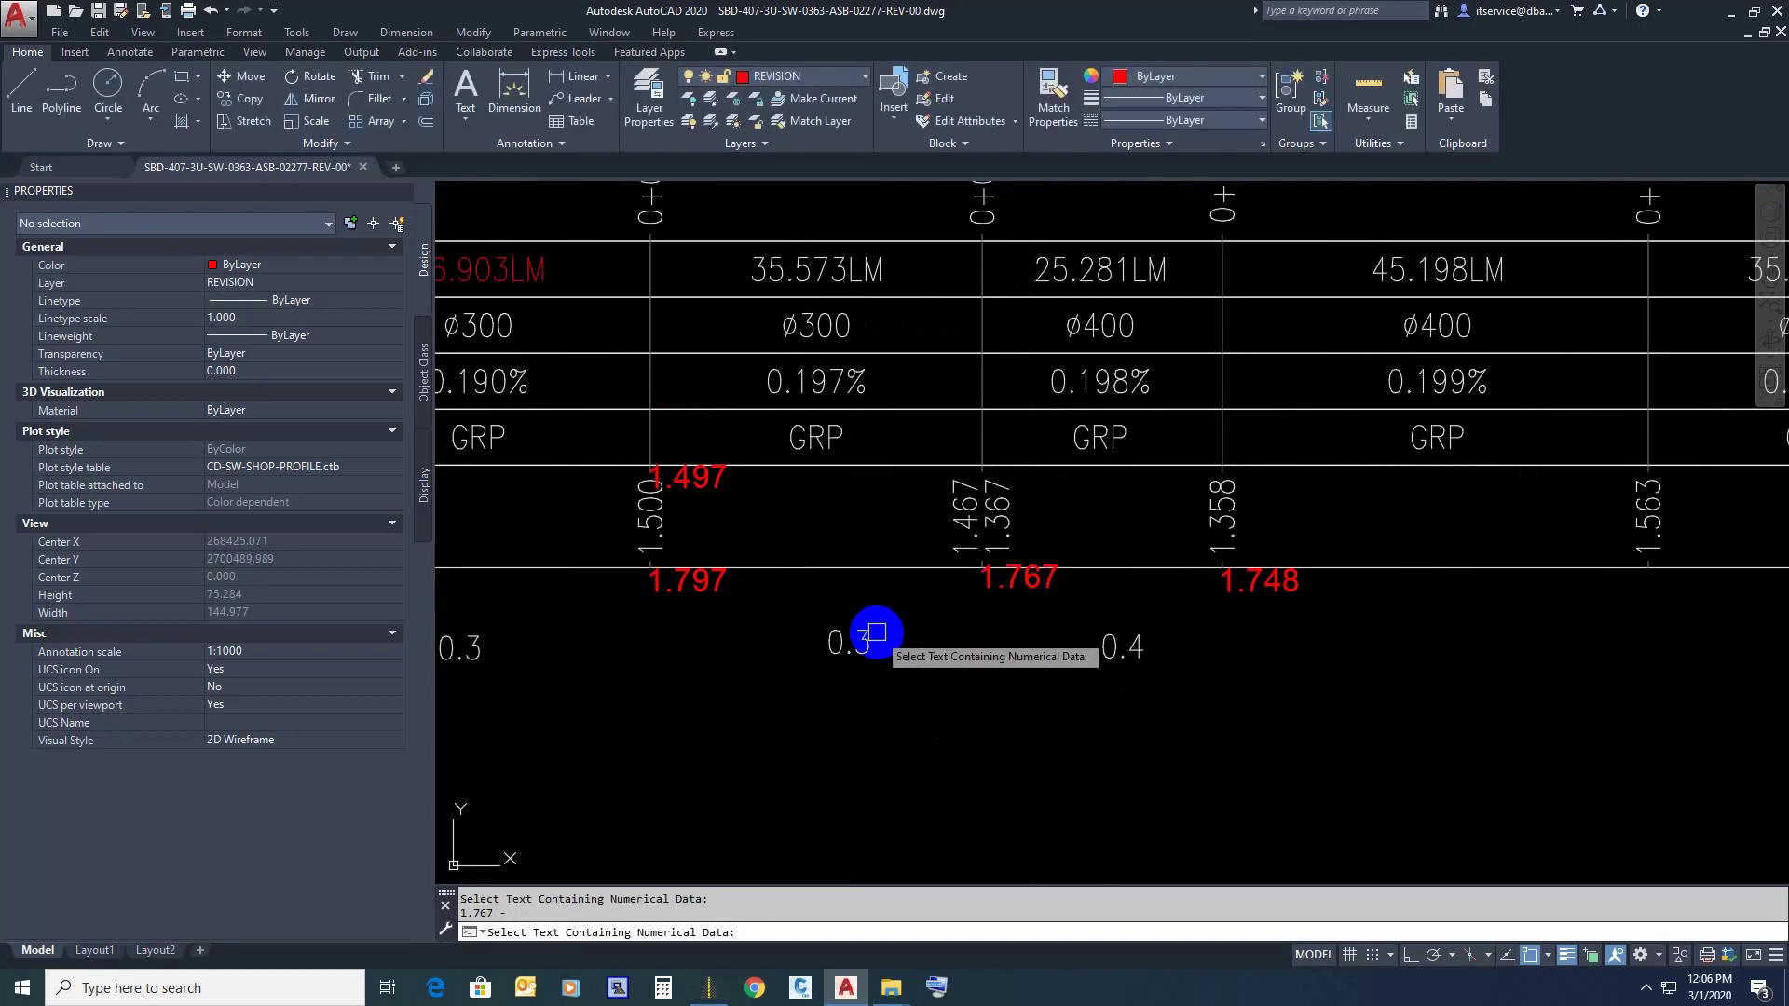
pyautogui.click(876, 634)
pyautogui.click(875, 512)
pyautogui.click(885, 543)
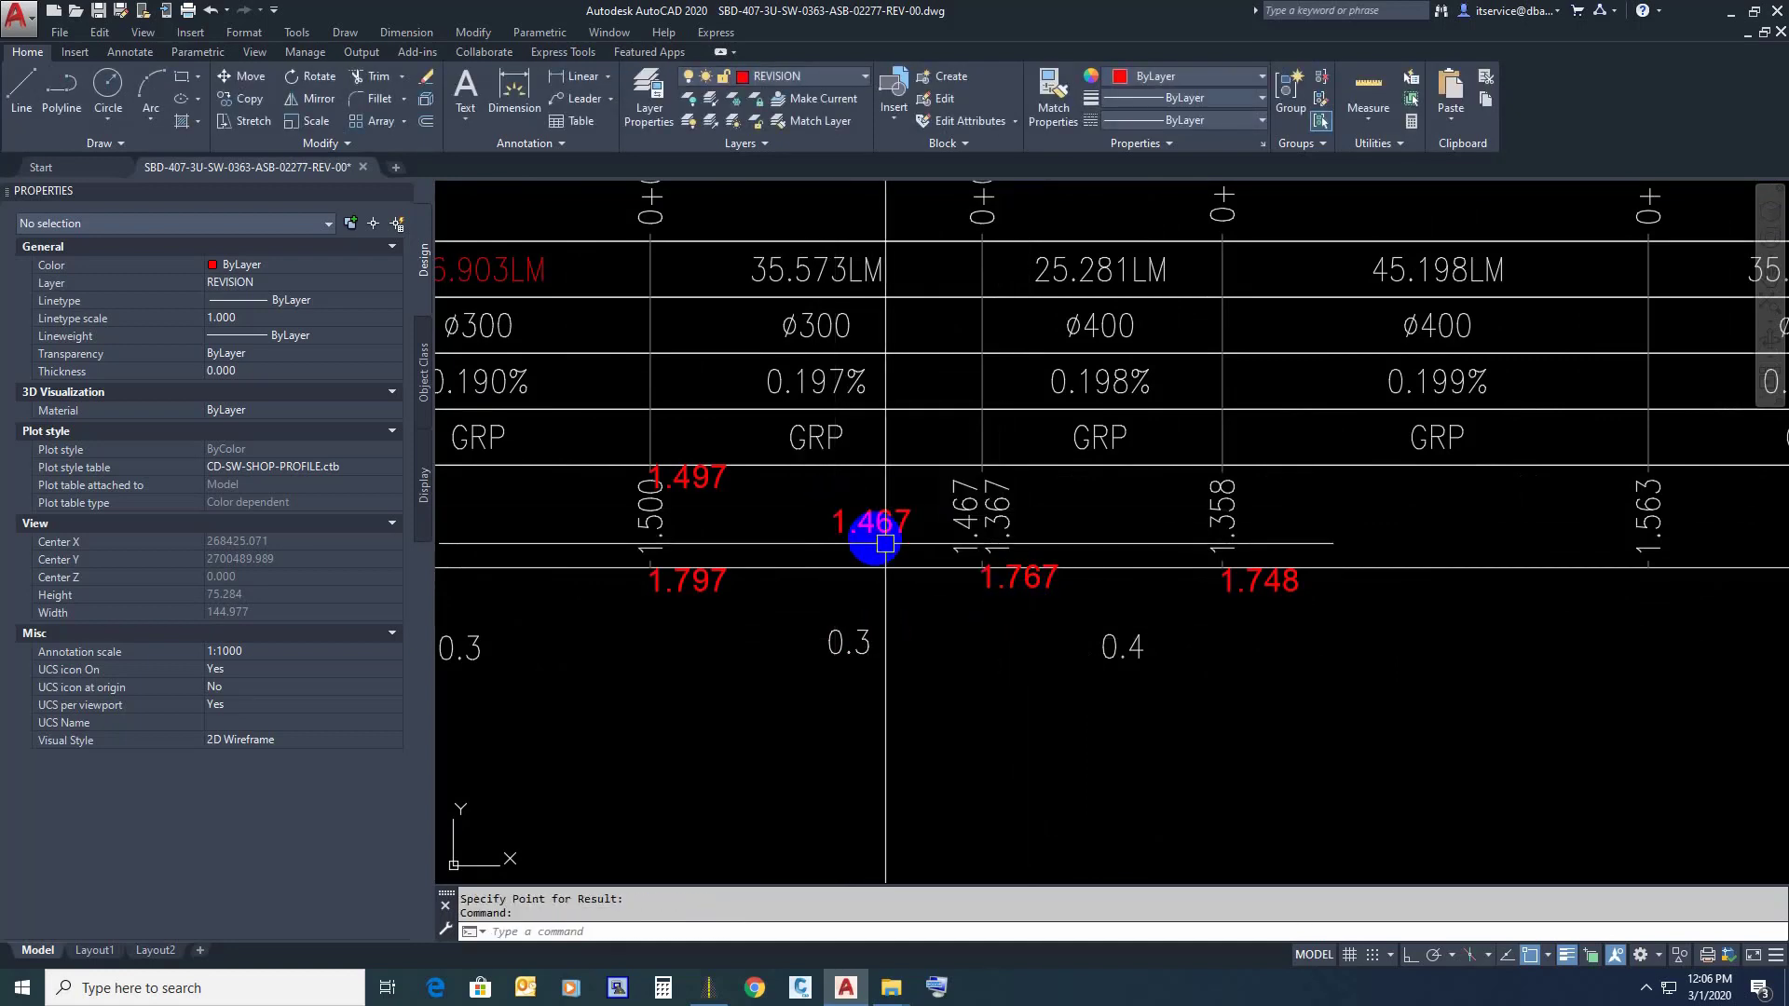
# Step: With TC, subtract the 0.4 diameter from the red 1.767 value and place the result beside the 1.367 depth
pyautogui.press('Return')
pyautogui.click(1018, 583)
pyautogui.click(869, 466)
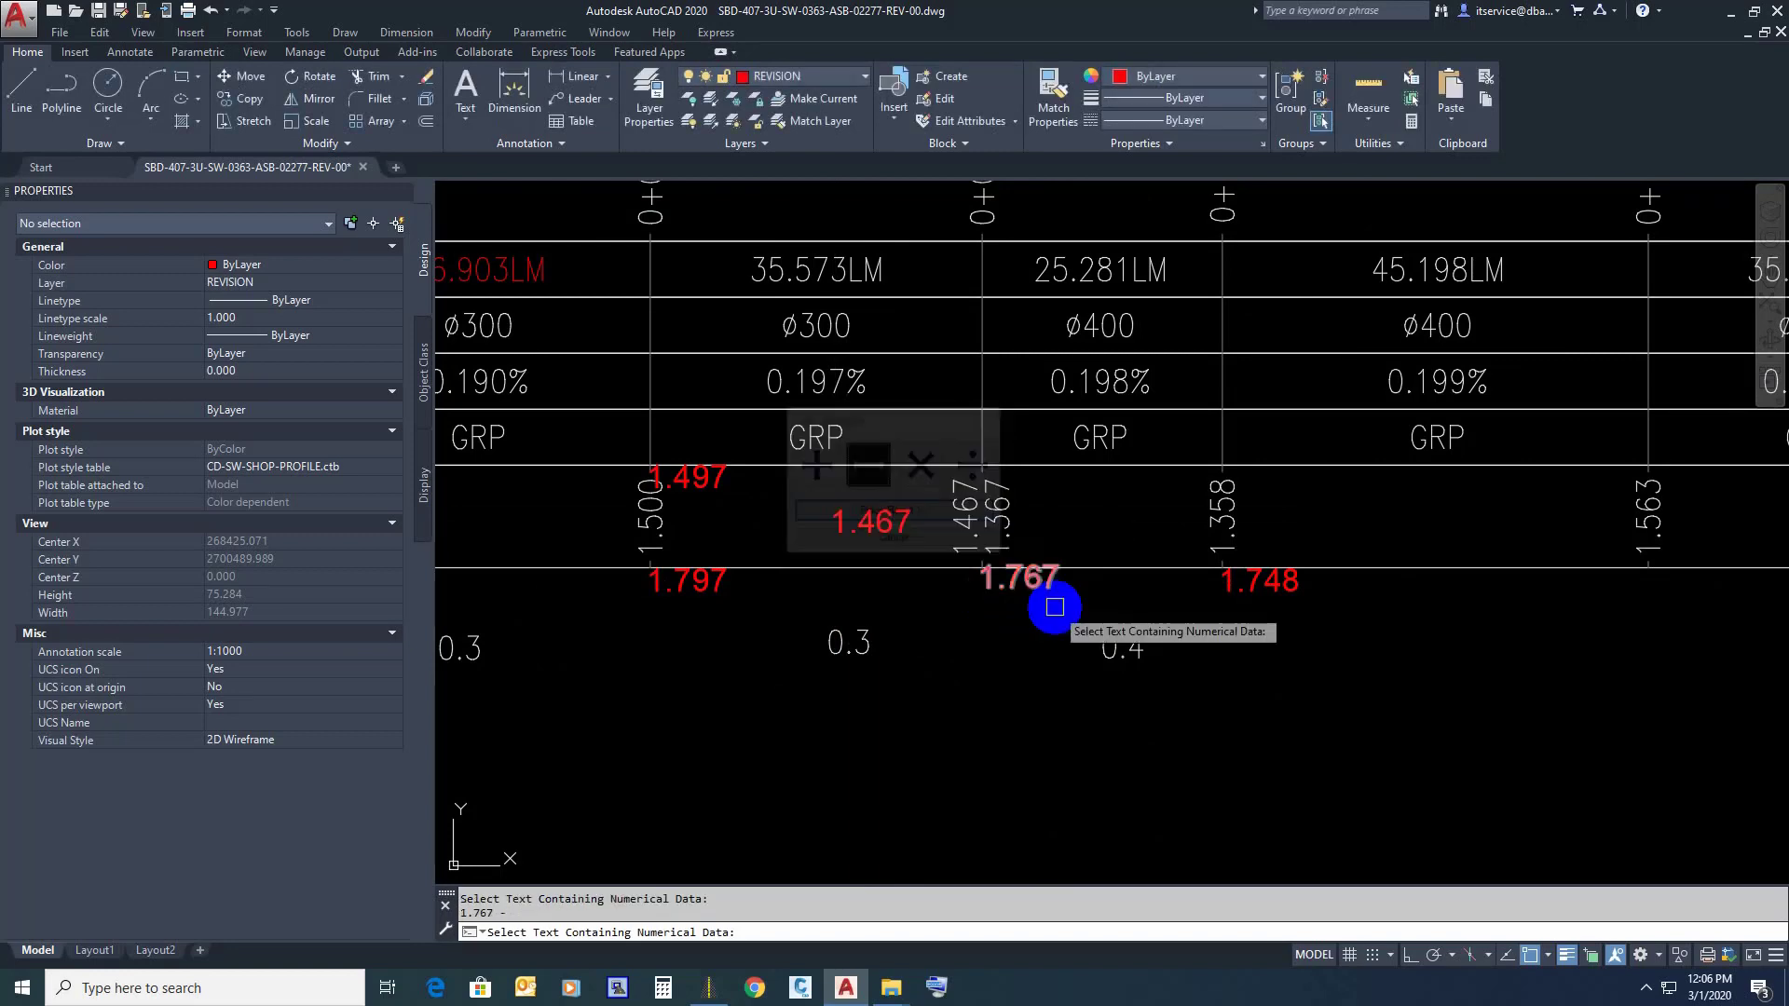
pyautogui.click(1116, 643)
pyautogui.click(975, 513)
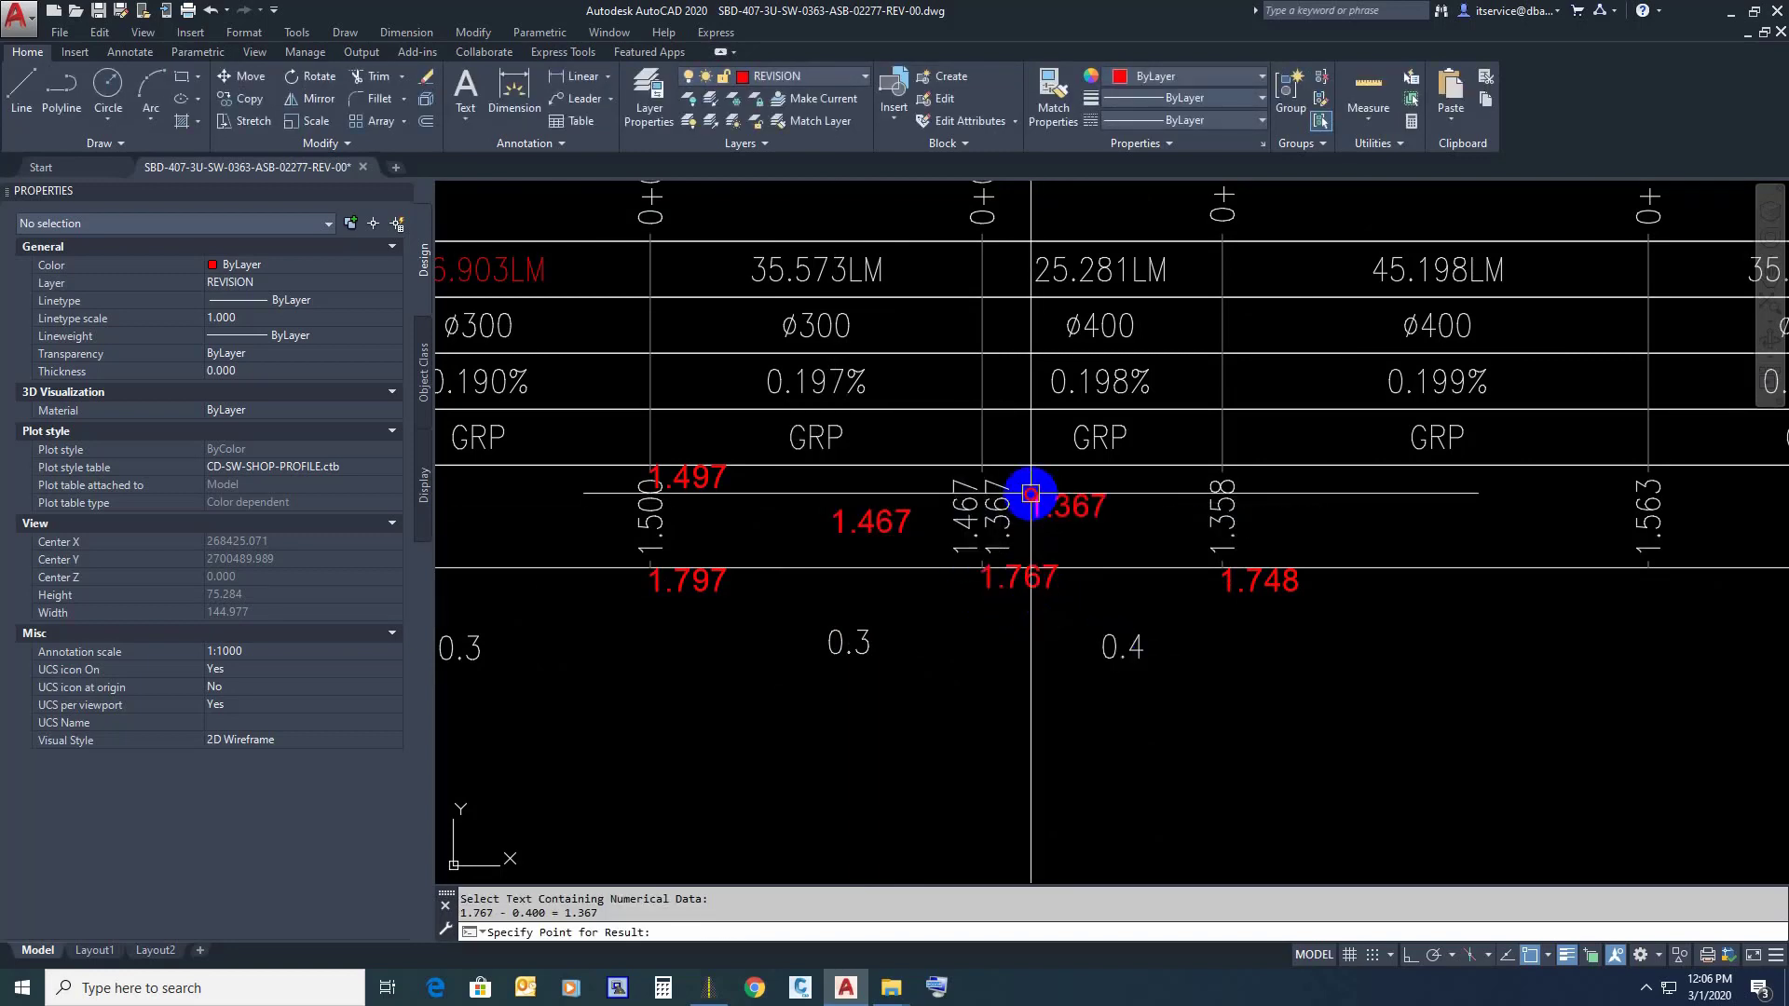
pyautogui.click(1029, 503)
# Step: With TC, subtract the 0.4 diameter from the red 1.748 value and place the result beside the 1.358 depth
pyautogui.press('Return')
pyautogui.click(1228, 583)
pyautogui.click(883, 480)
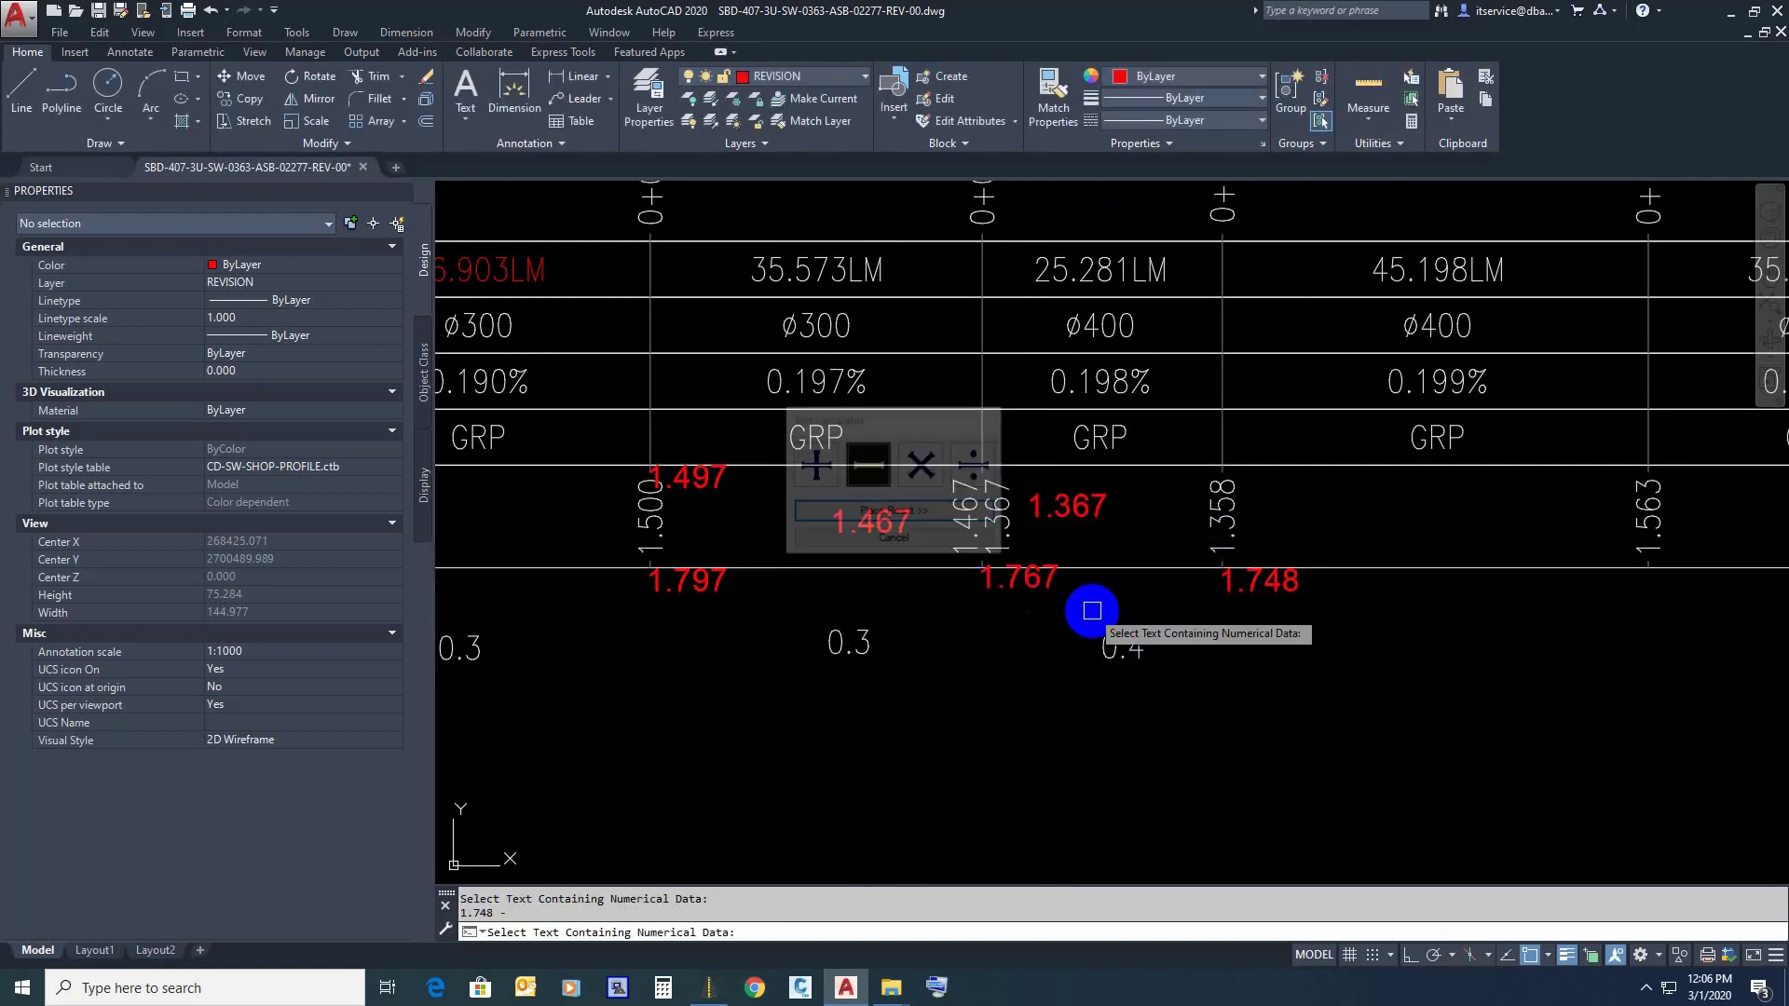
pyautogui.click(1128, 643)
pyautogui.click(984, 515)
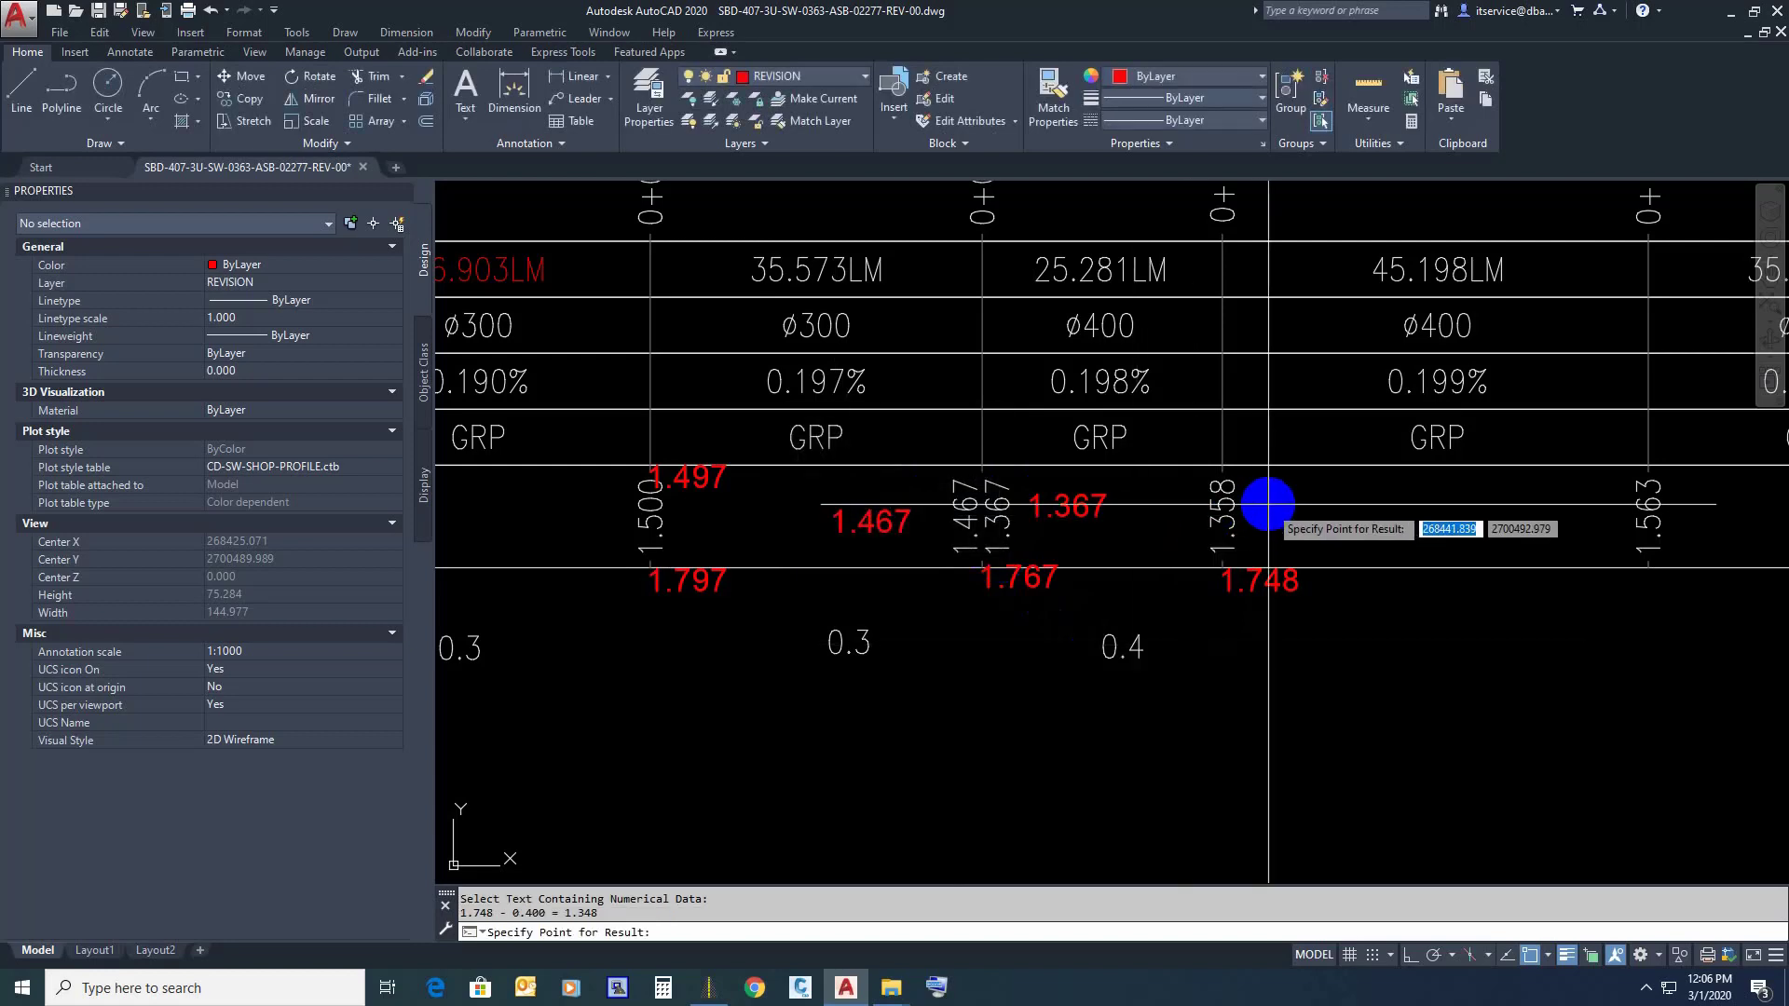
pyautogui.click(1369, 521)
# Step: With SS, transfer the calculated 1.348 and 1.367 values onto the depth texts at both ends of the 25.281LM pipe
pyautogui.write('SS')
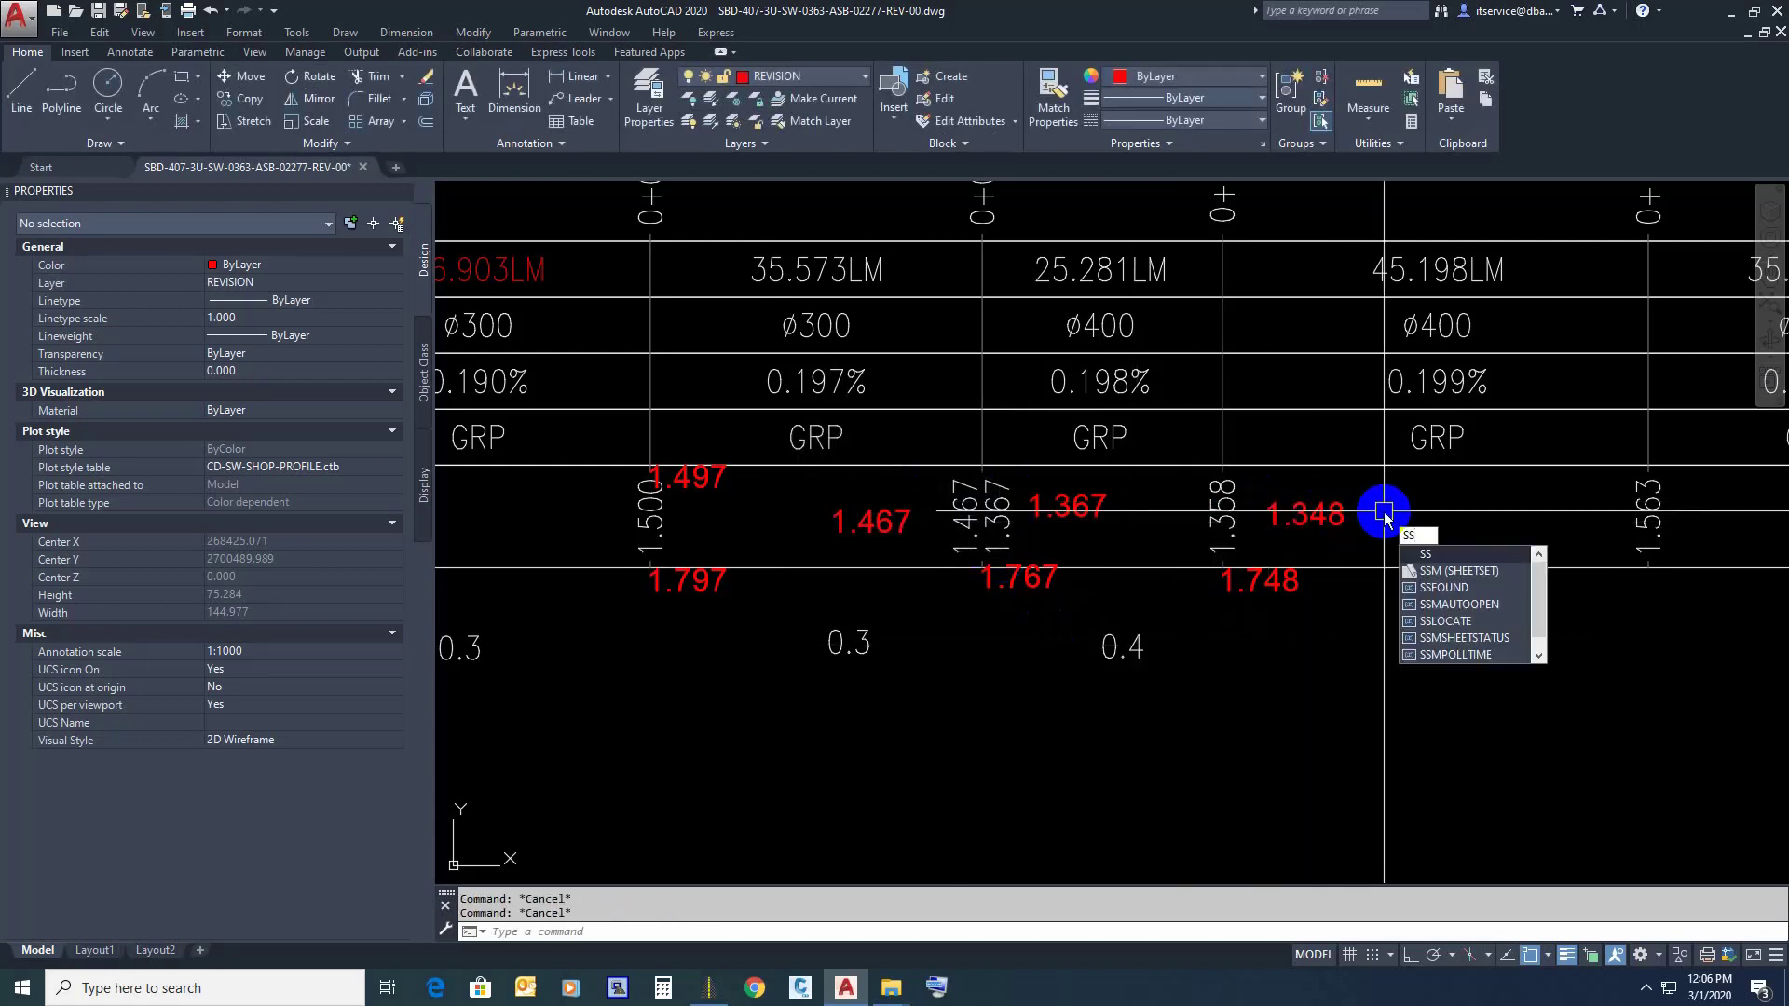
pyautogui.press('Return')
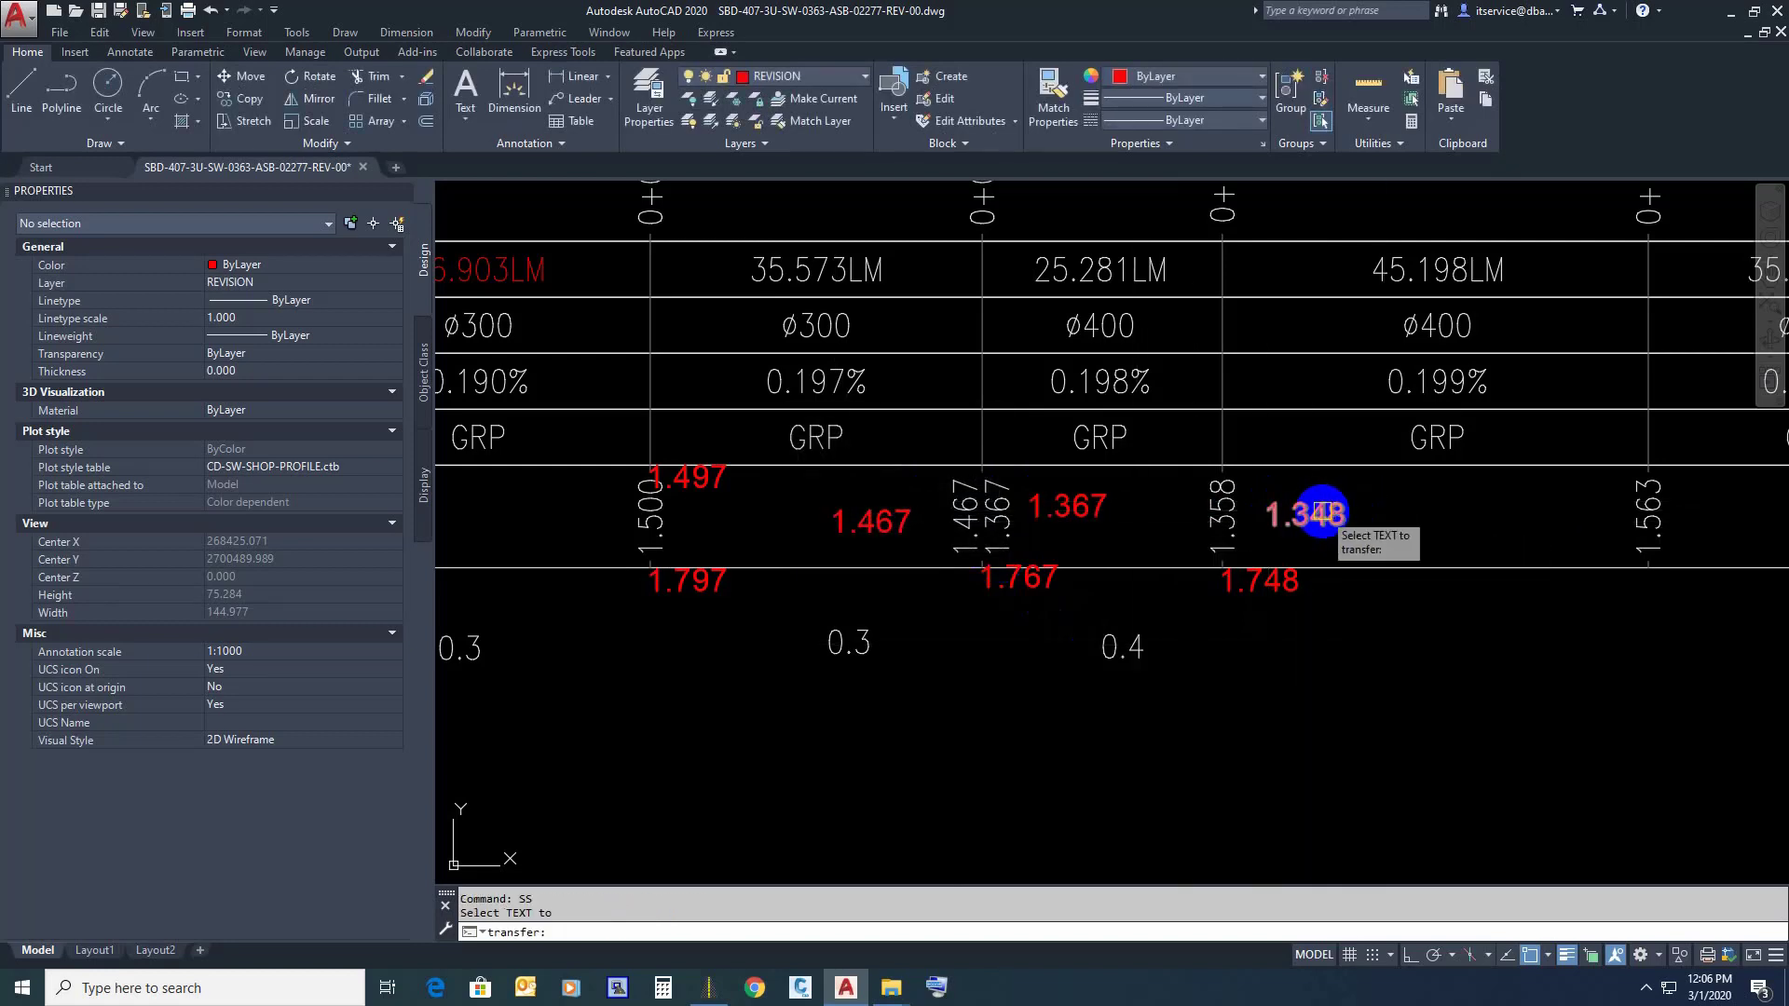
pyautogui.click(1181, 530)
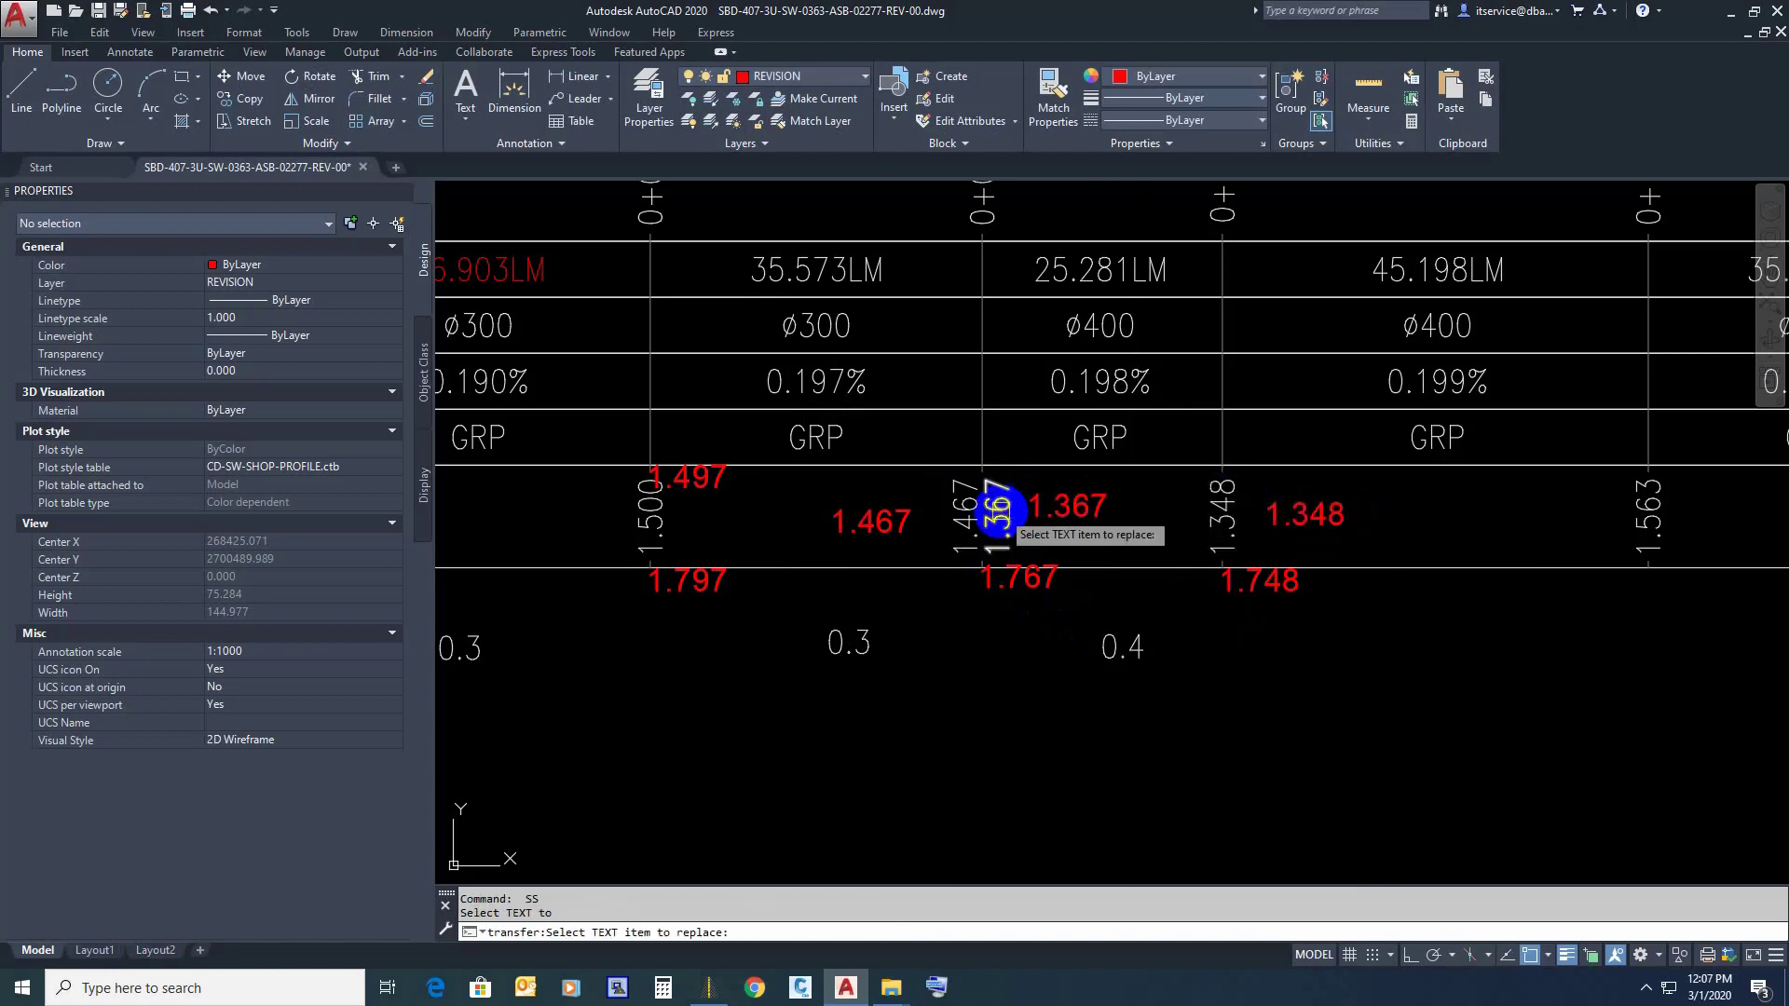
pyautogui.click(997, 510)
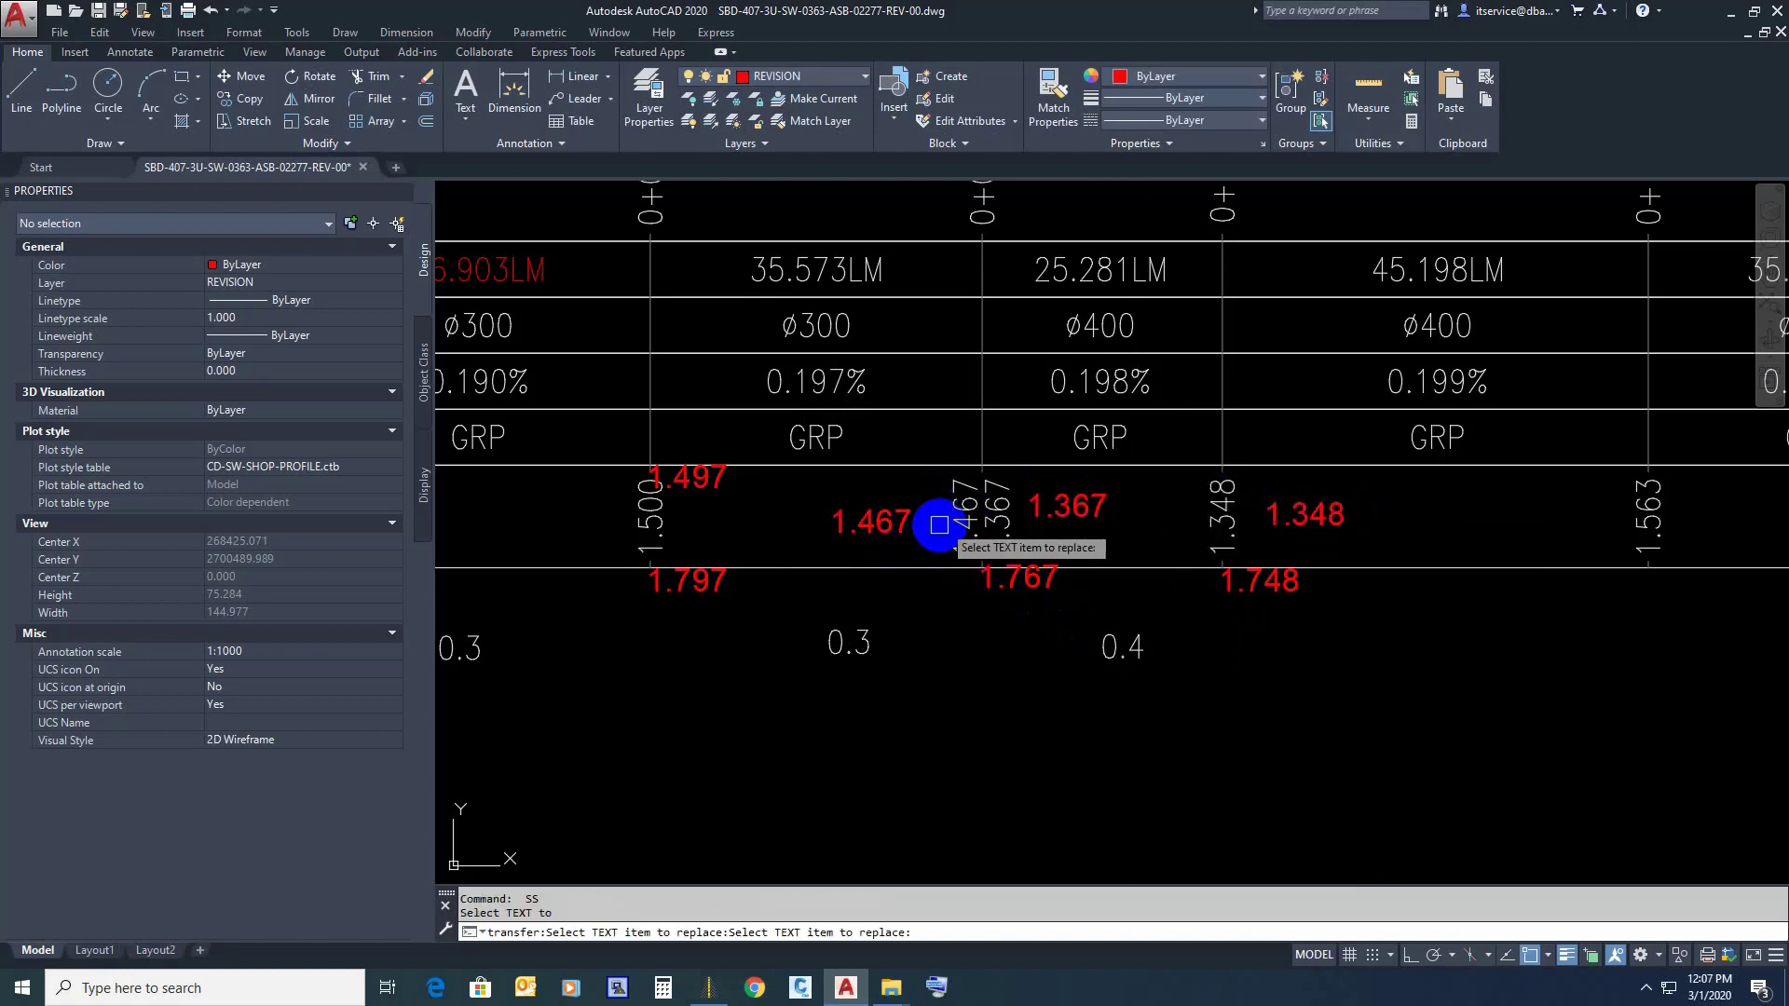
# Step: With SS, transfer the calculated 1.497 and 1.540 values onto the depth texts at both ends of the 36.903LM pipe
pyautogui.click(660, 479)
pyautogui.click(651, 511)
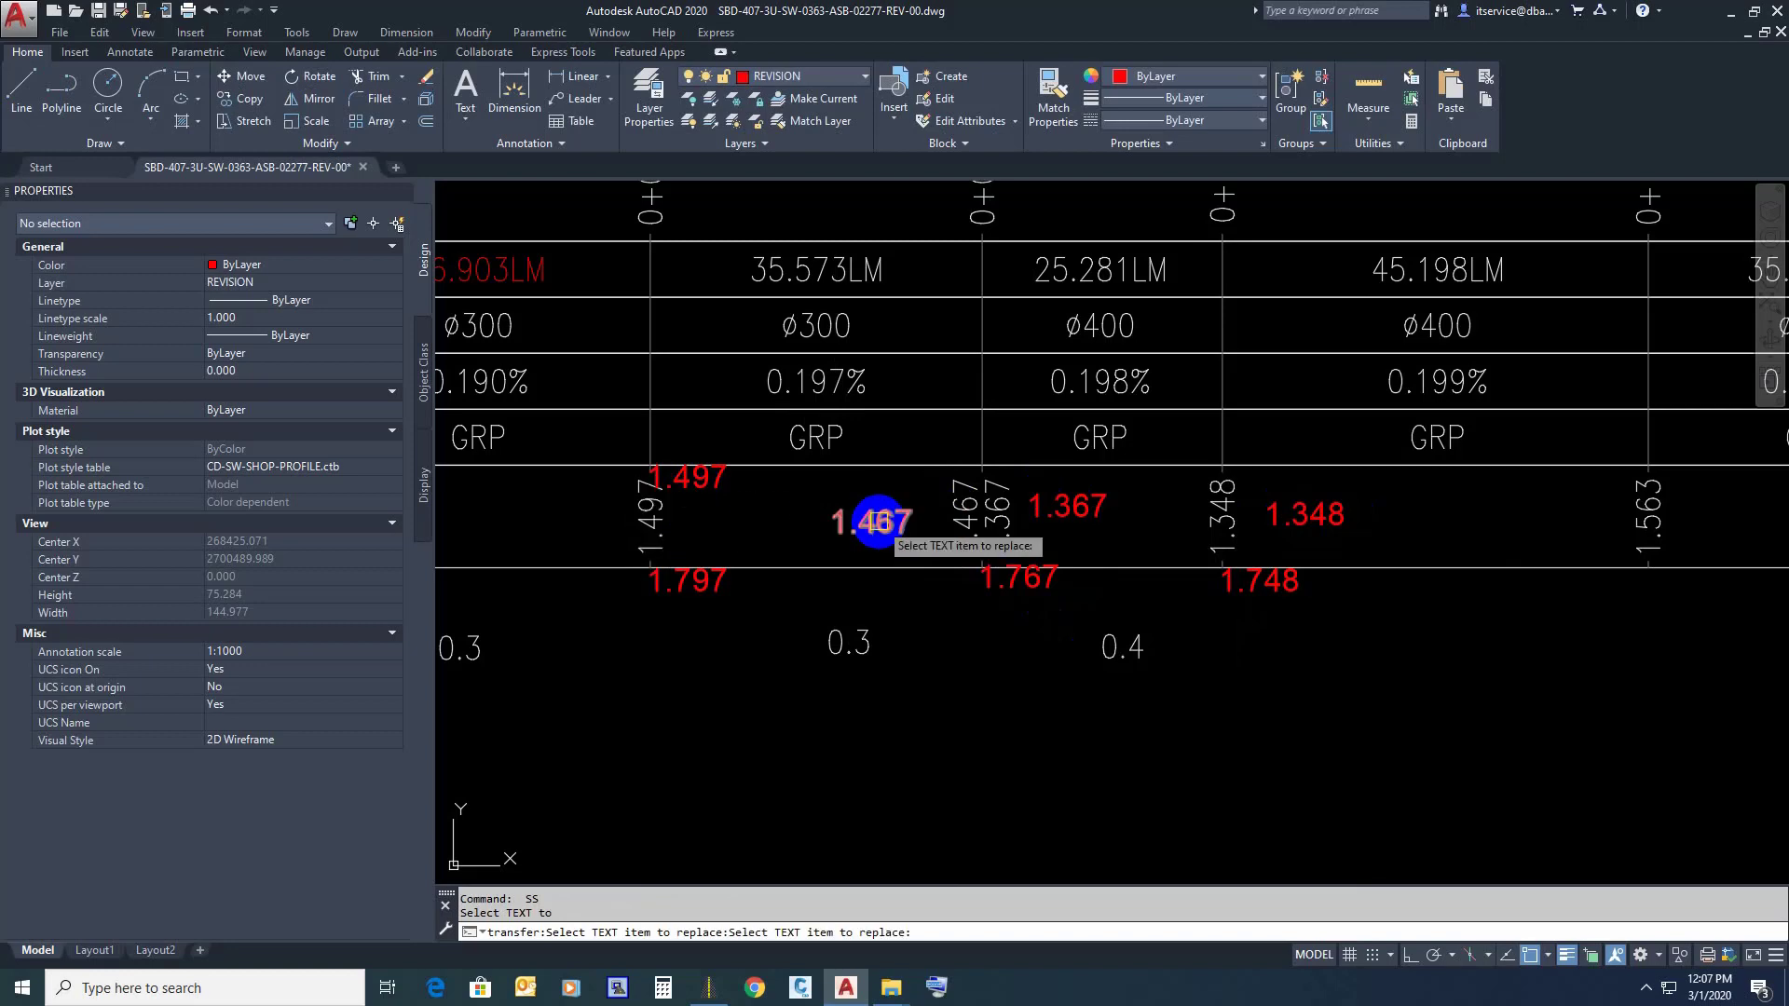
pyautogui.scroll(-3, 769, 528)
pyautogui.scroll(3, 507, 512)
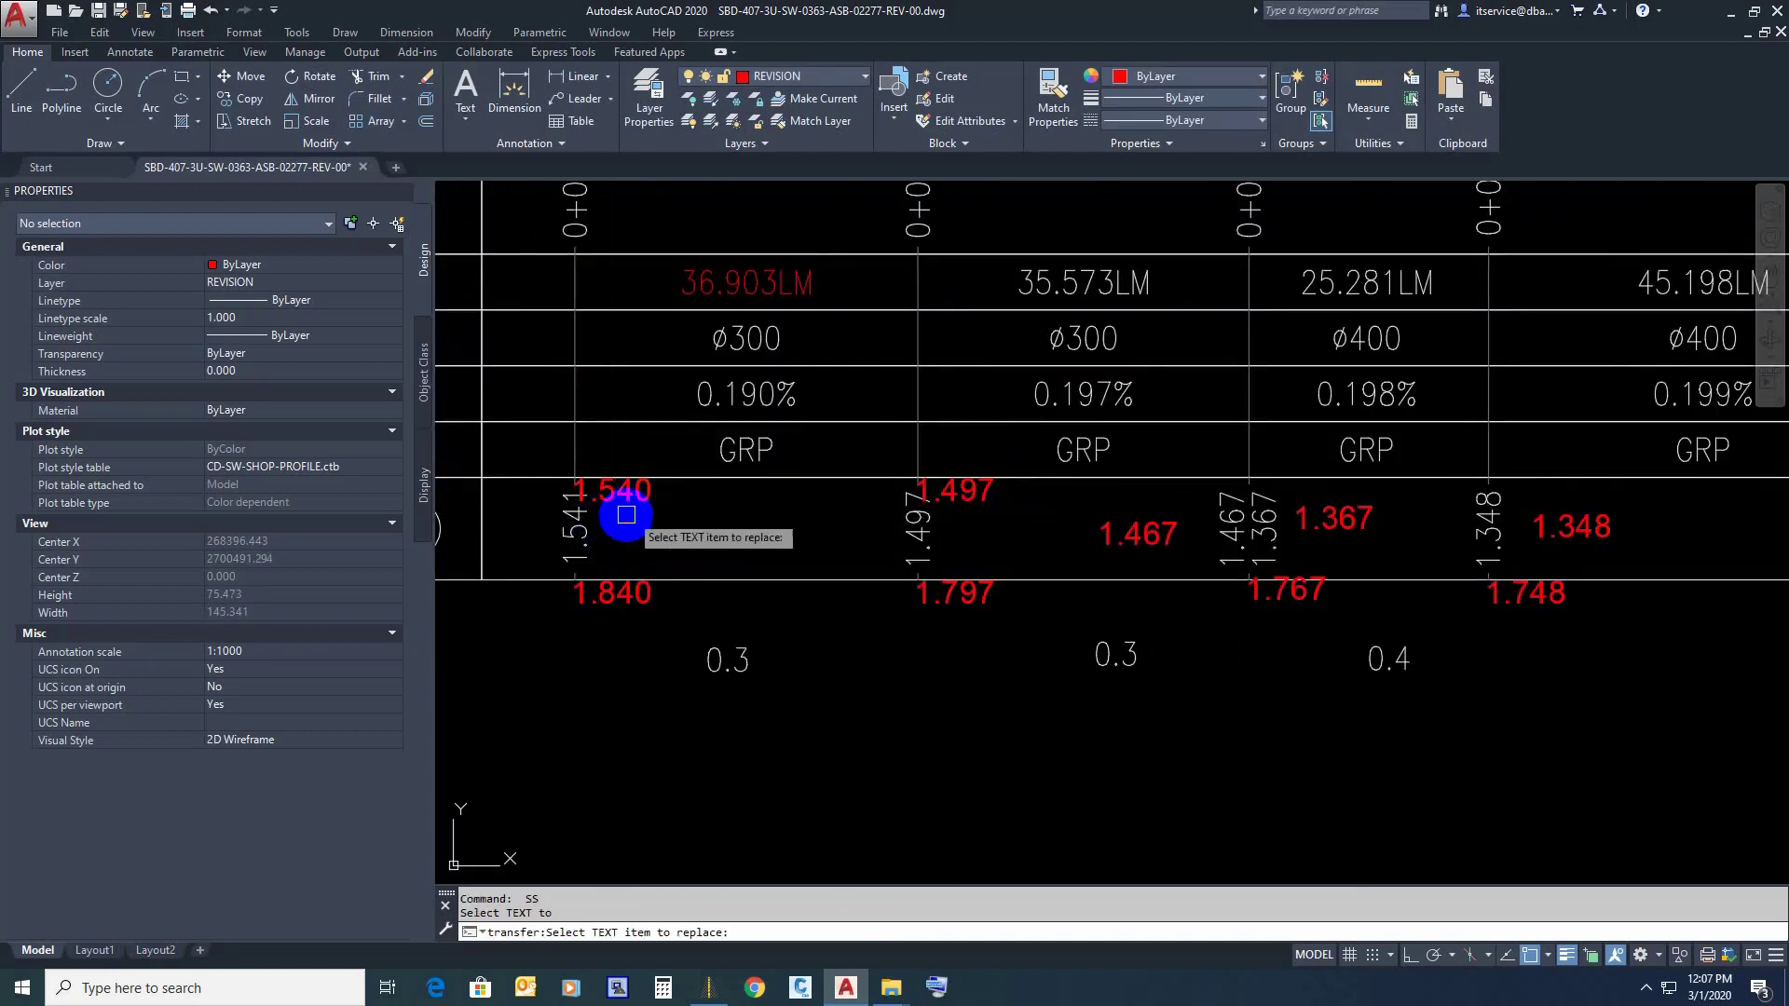
pyautogui.press('Escape')
# Step: Finish transferring 1.540 onto the first depth text and erase the five red calculated values inside the depth row
pyautogui.click(589, 492)
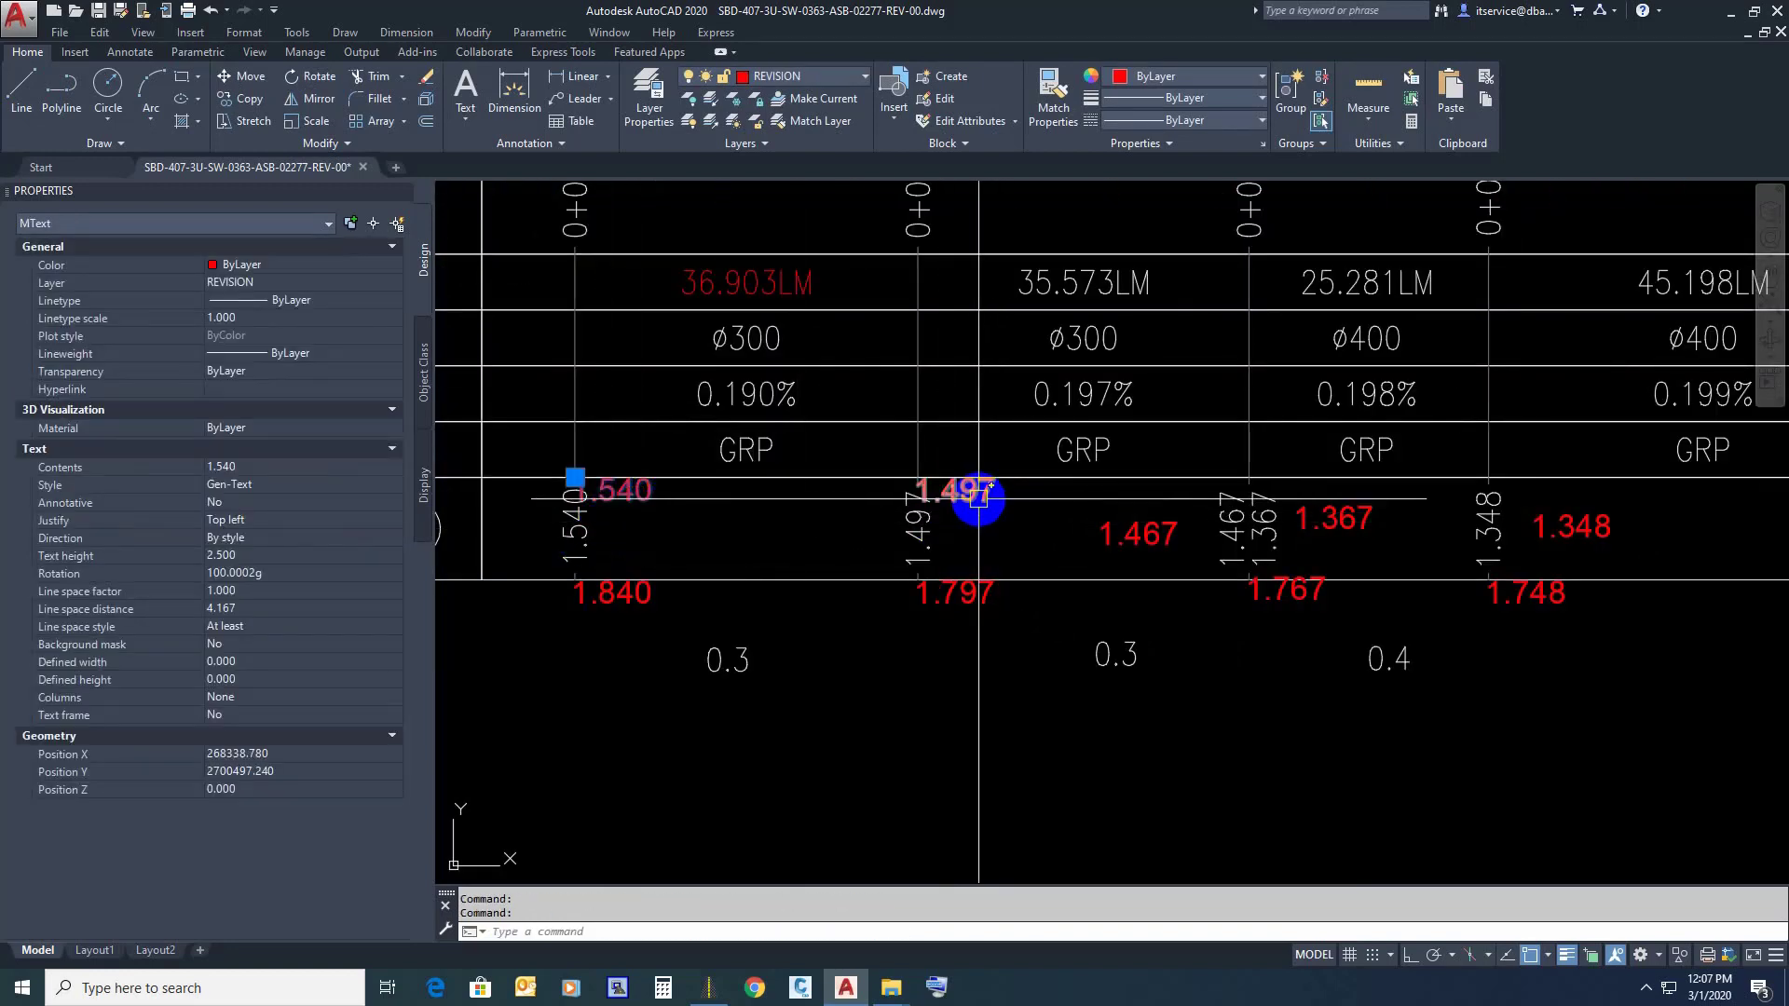
pyautogui.click(969, 498)
pyautogui.click(1365, 518)
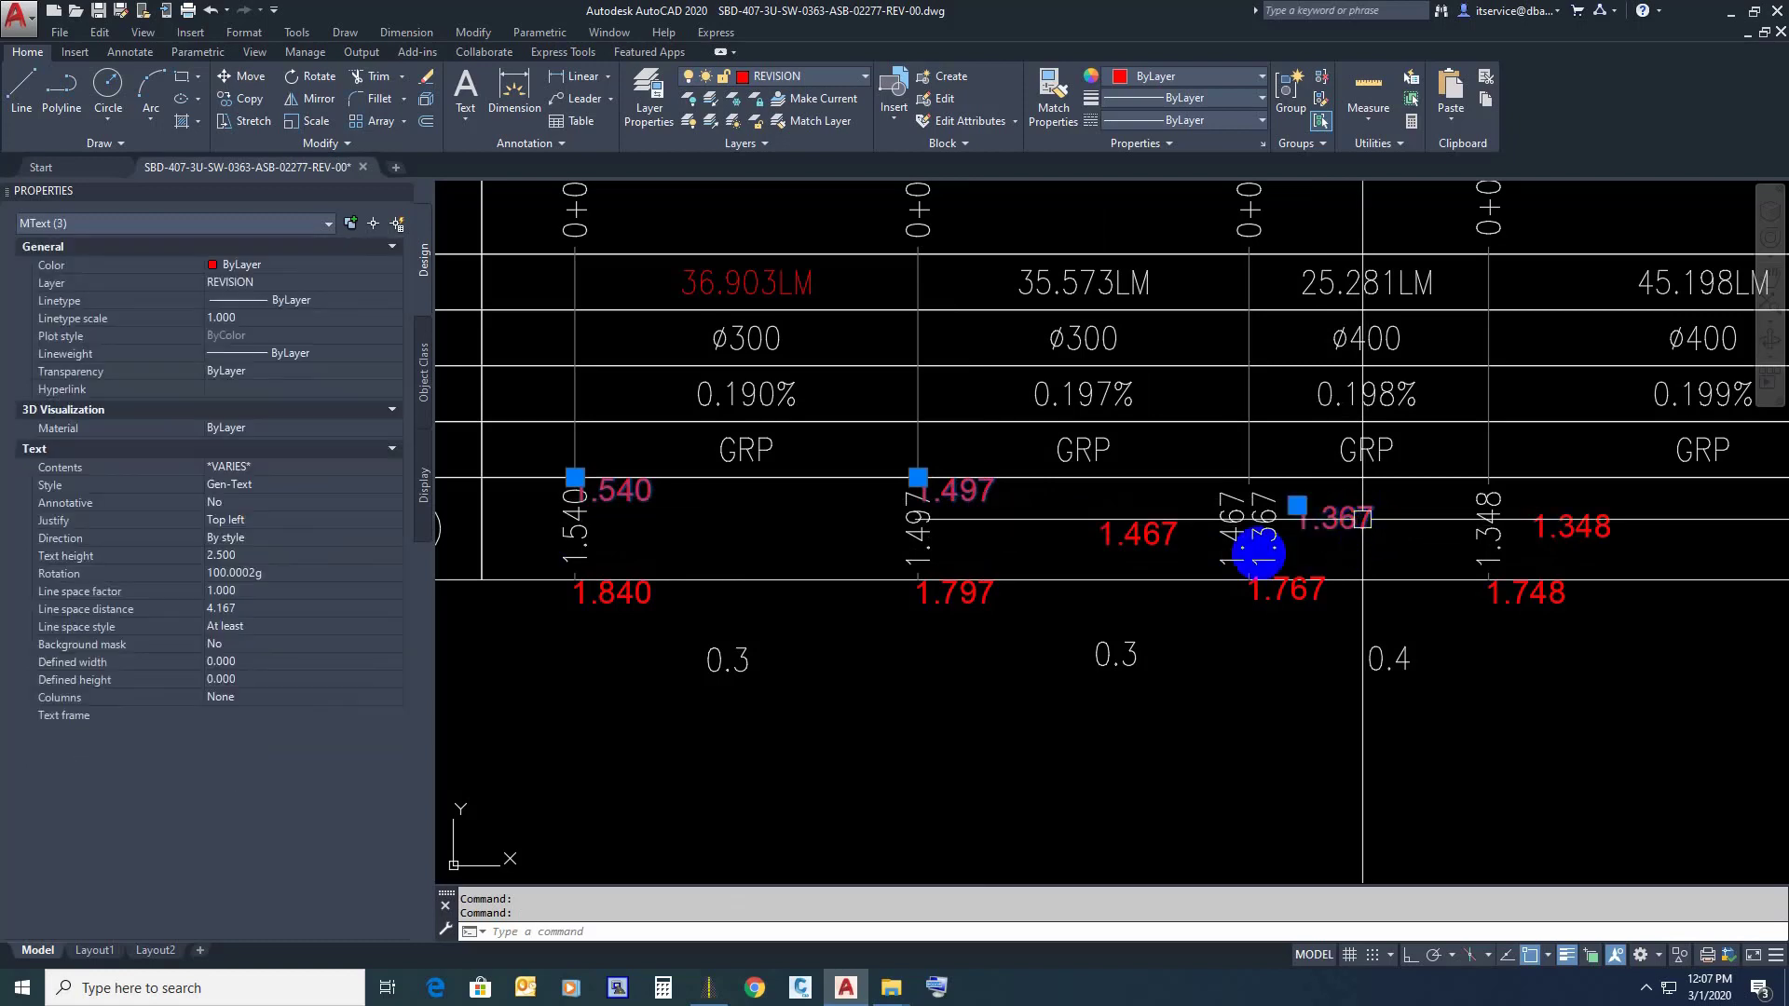
pyautogui.click(1145, 534)
pyautogui.click(1536, 517)
pyautogui.press('Delete')
# Step: Set the colour of the 1.540, 1.497 and 1.348 texts in the depth row to Color 10
pyautogui.click(1516, 520)
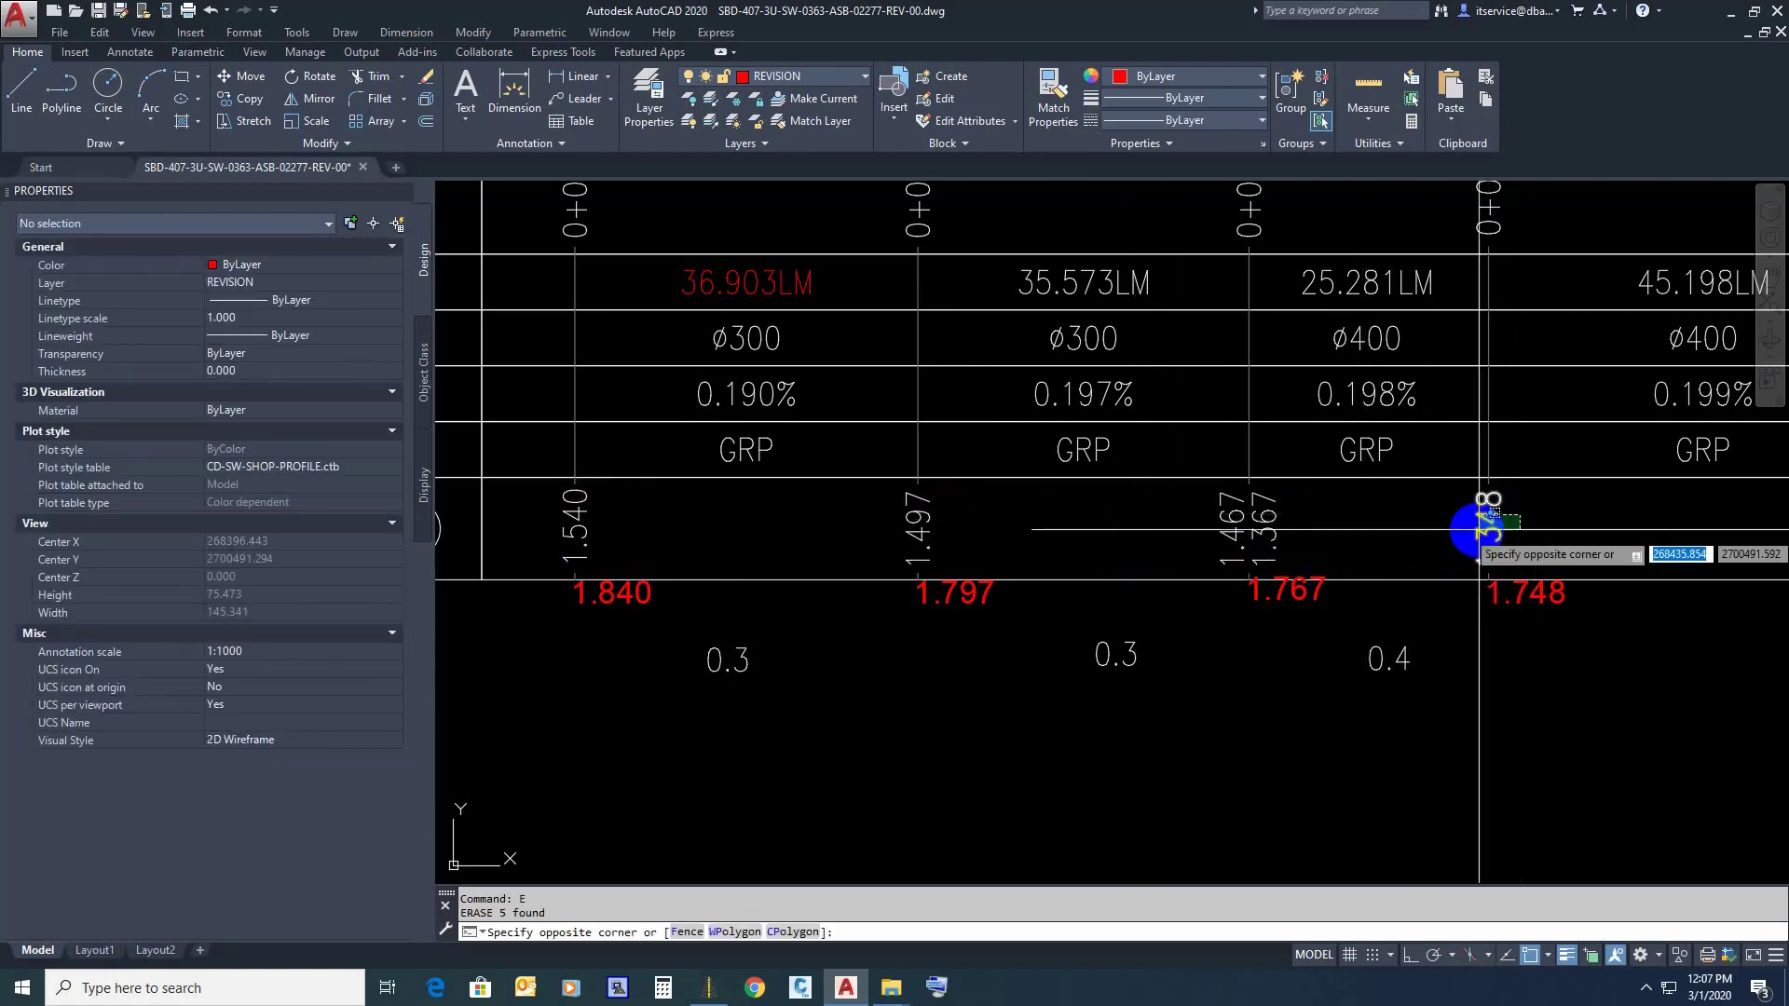
pyautogui.click(1469, 531)
pyautogui.click(992, 538)
pyautogui.click(578, 539)
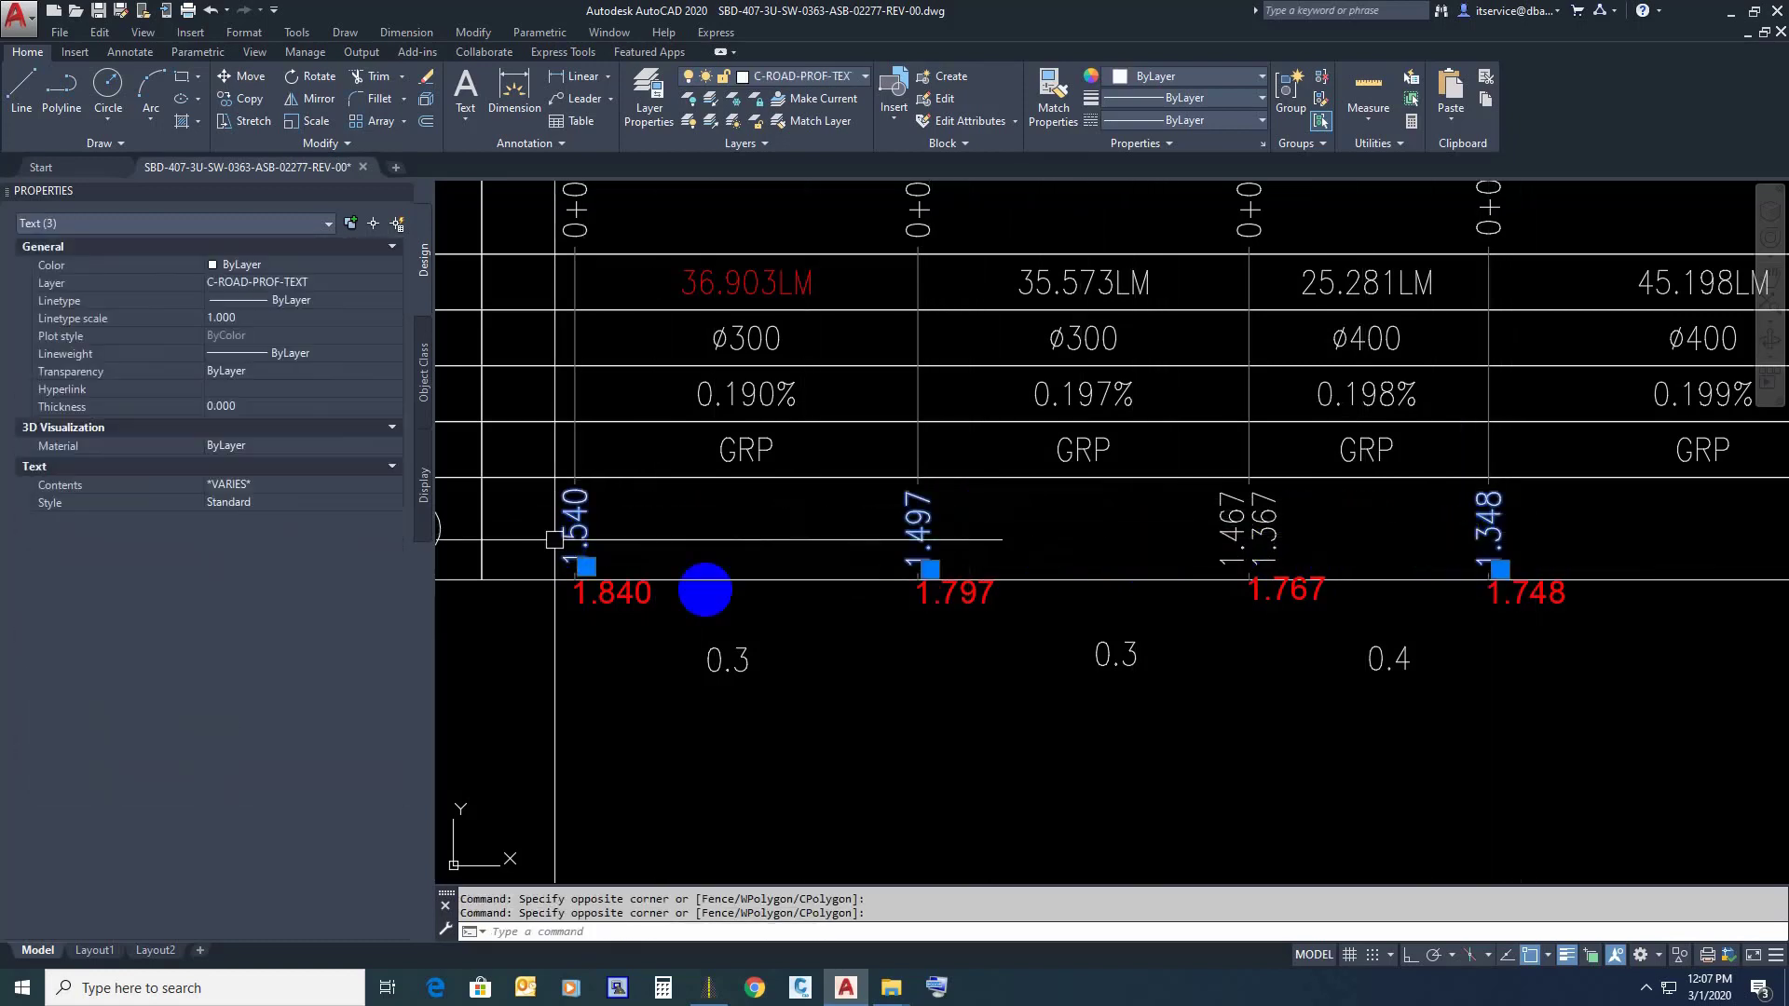
pyautogui.click(360, 267)
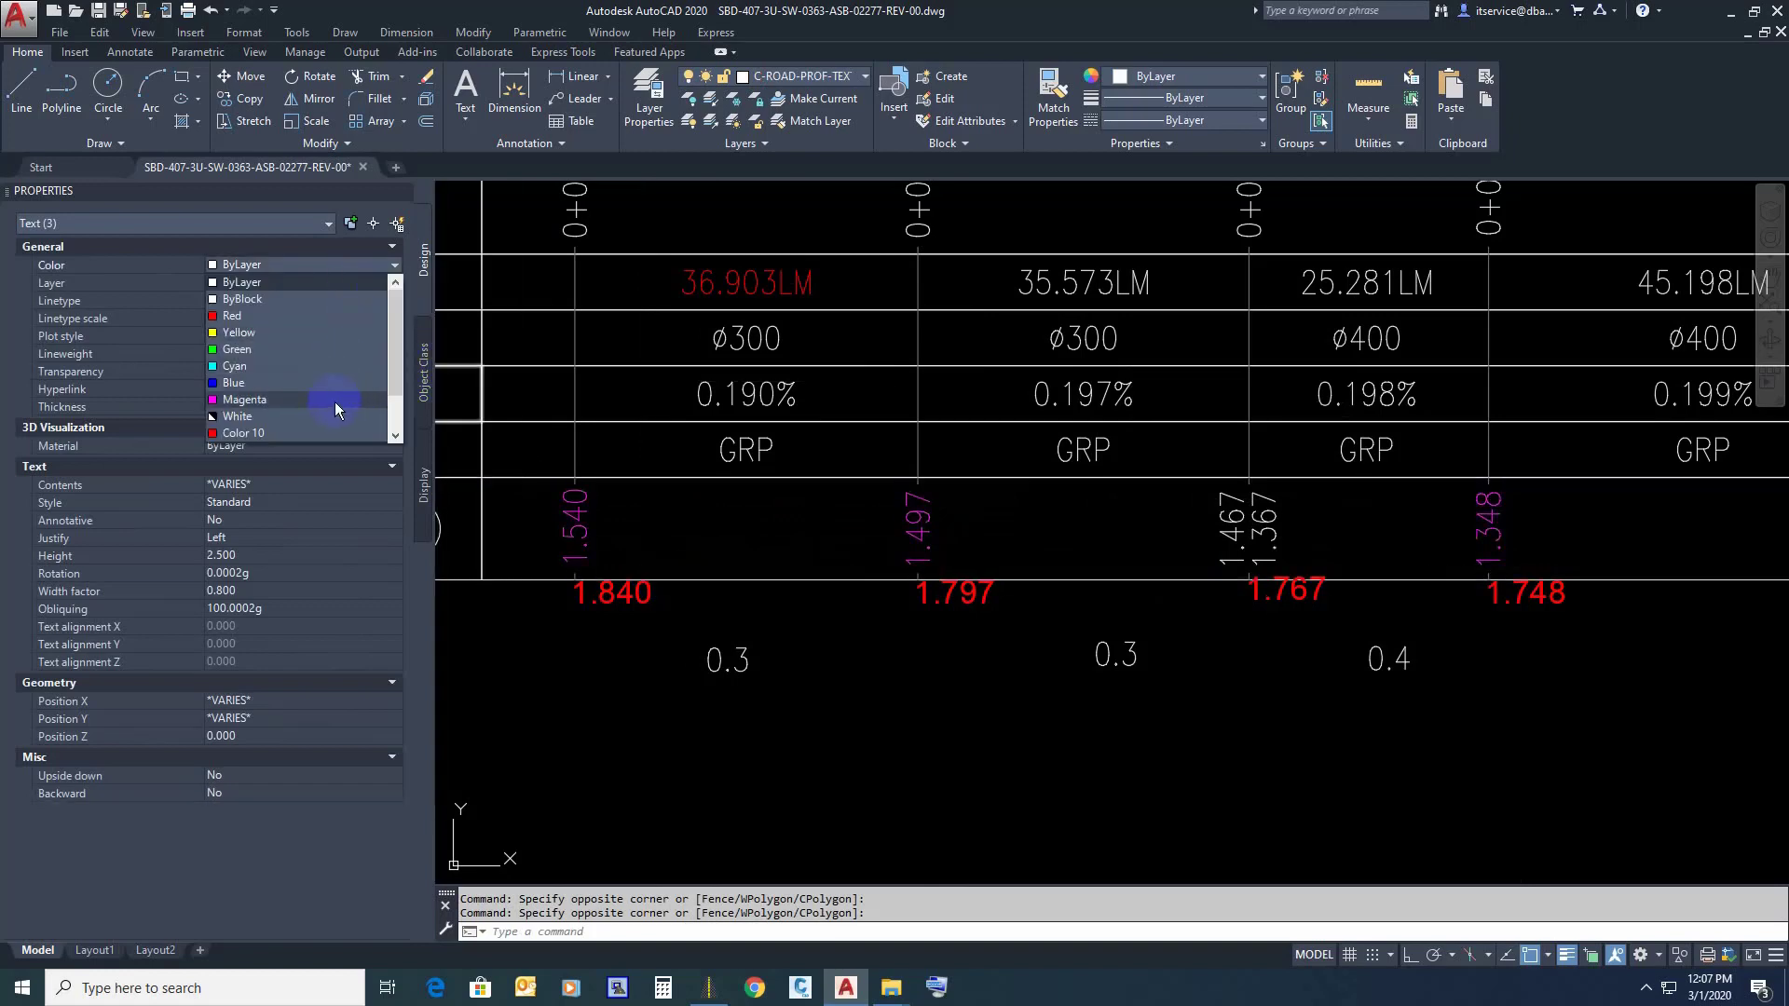
pyautogui.click(332, 430)
pyautogui.press('Escape')
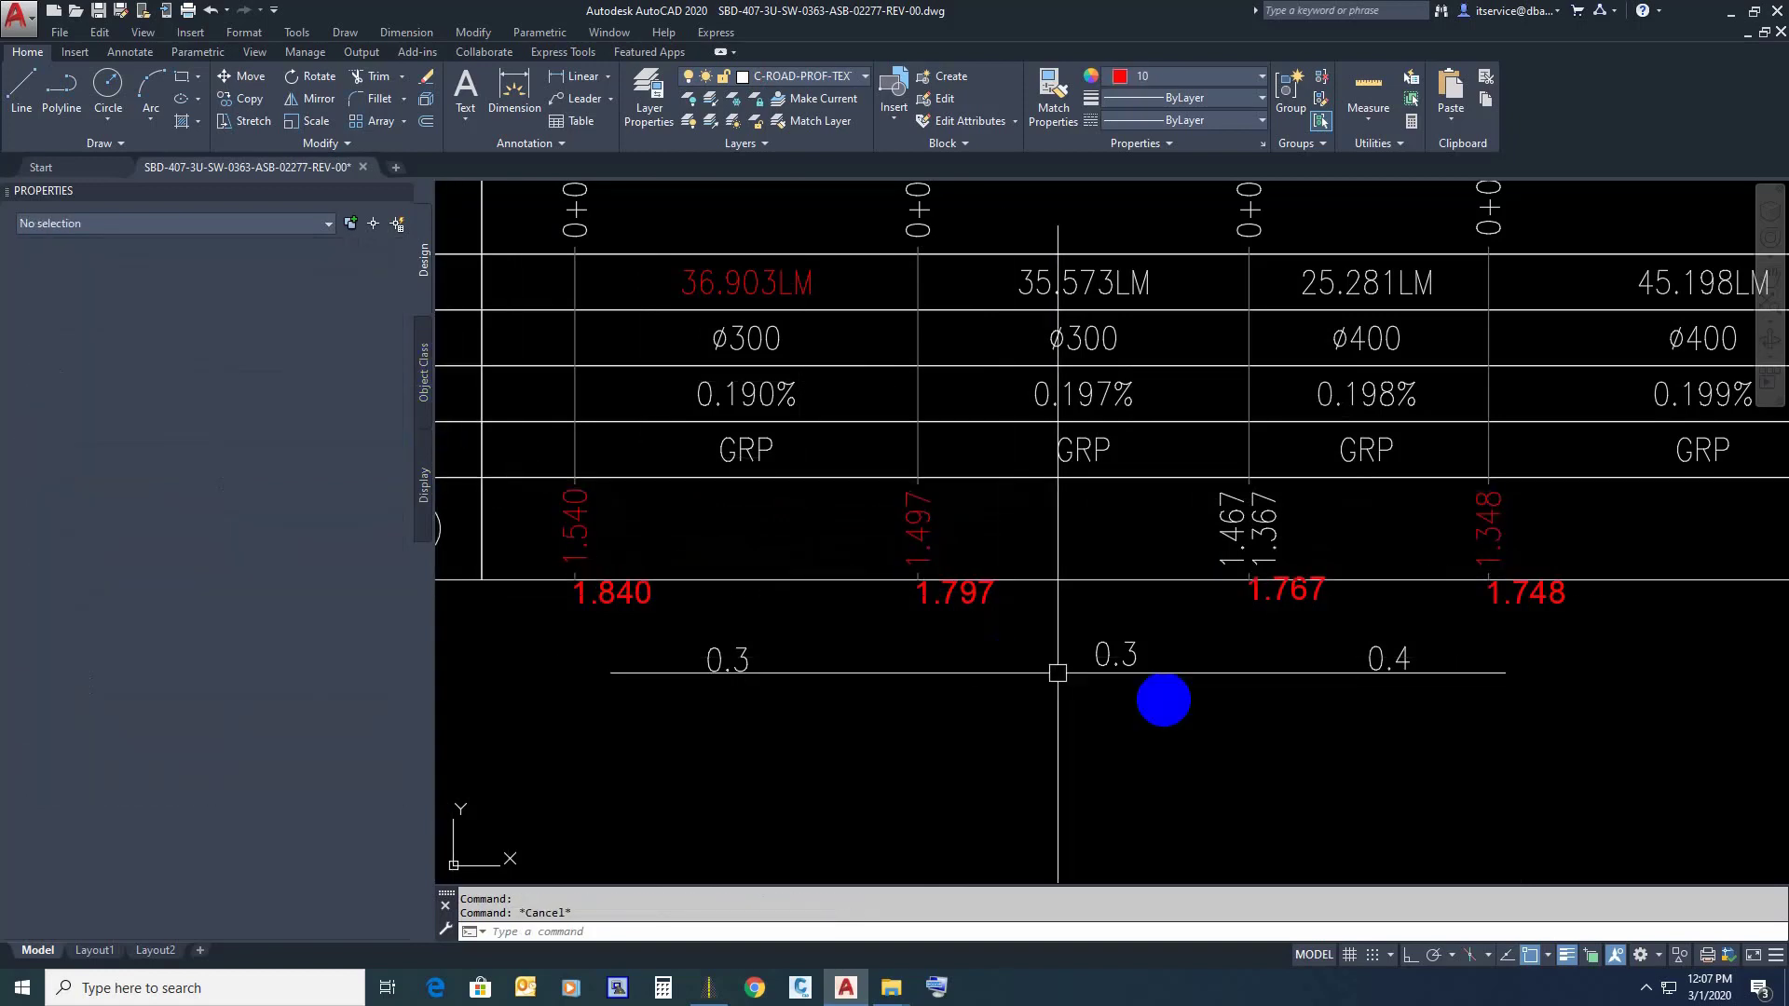
# Step: Erase the red 1.840, 1.797, 1.767 and 1.748 working values below the depth row
pyautogui.click(1270, 599)
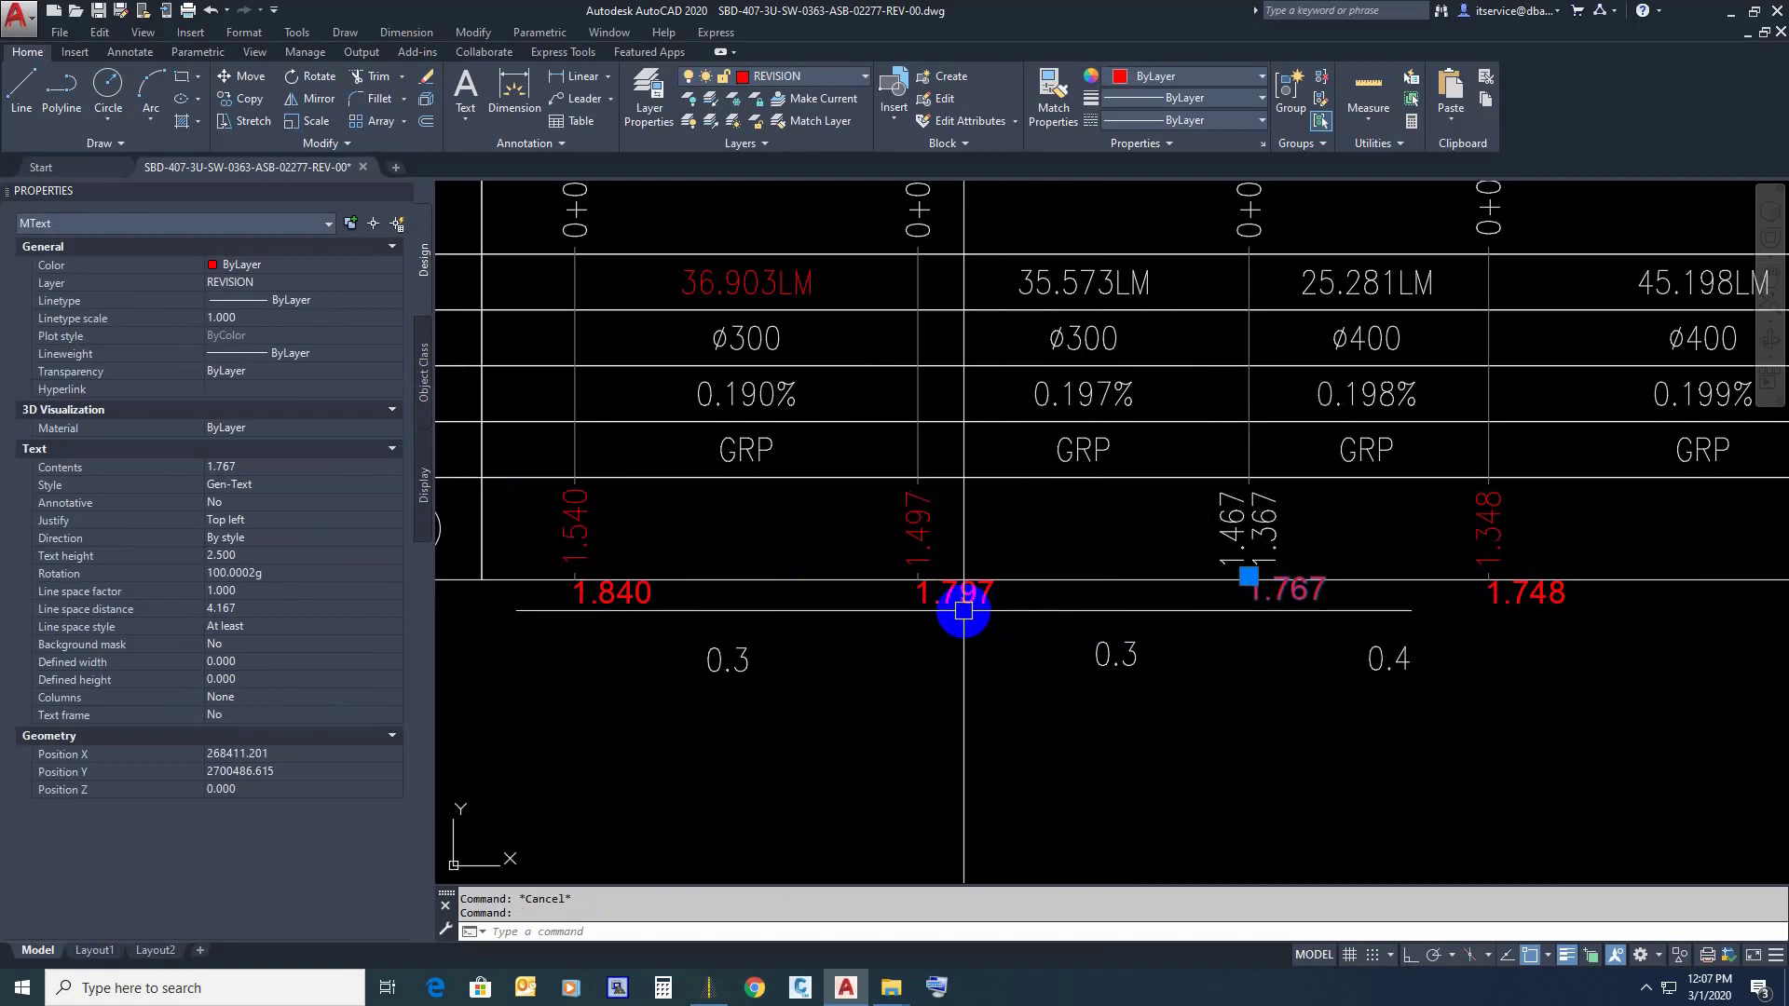
pyautogui.click(963, 601)
pyautogui.click(639, 601)
pyautogui.press('e')
pyautogui.press('Return')
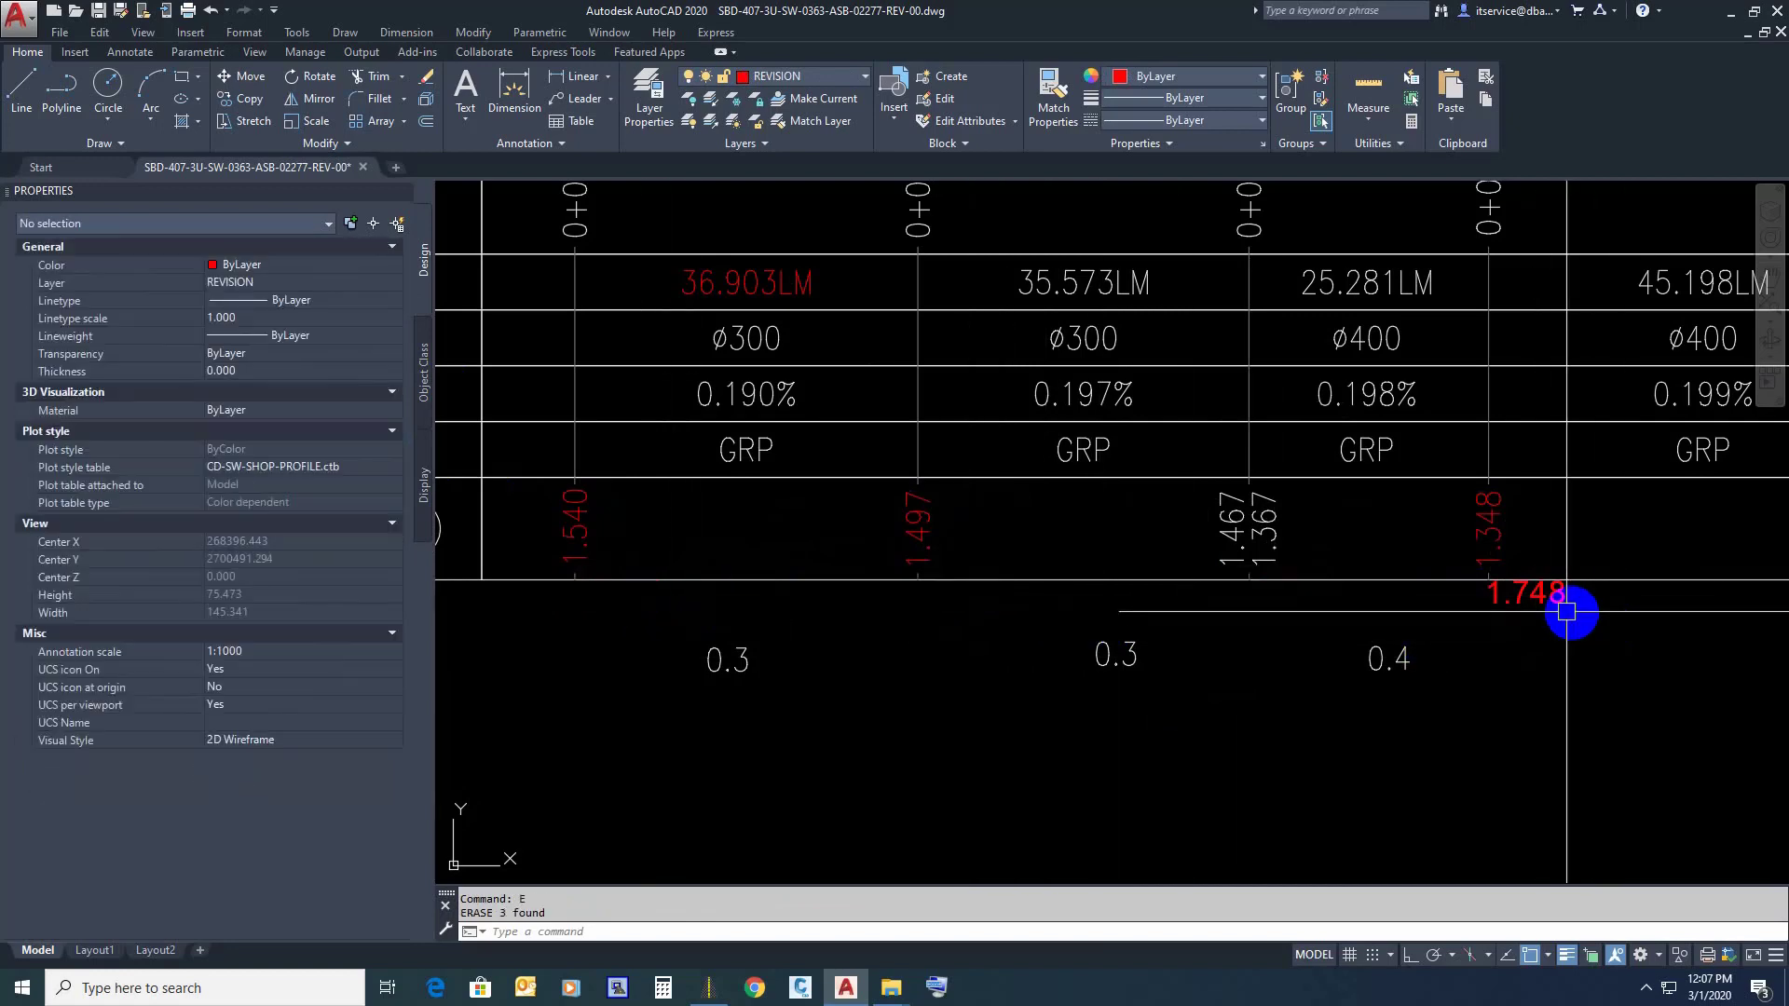
pyautogui.click(1567, 611)
pyautogui.press('e')
pyautogui.press('Return')
# Step: Edit the second pipe chainage text, at the end of the 36.903LM pipe, to read 0+036.903
pyautogui.scroll(-5, 1076, 697)
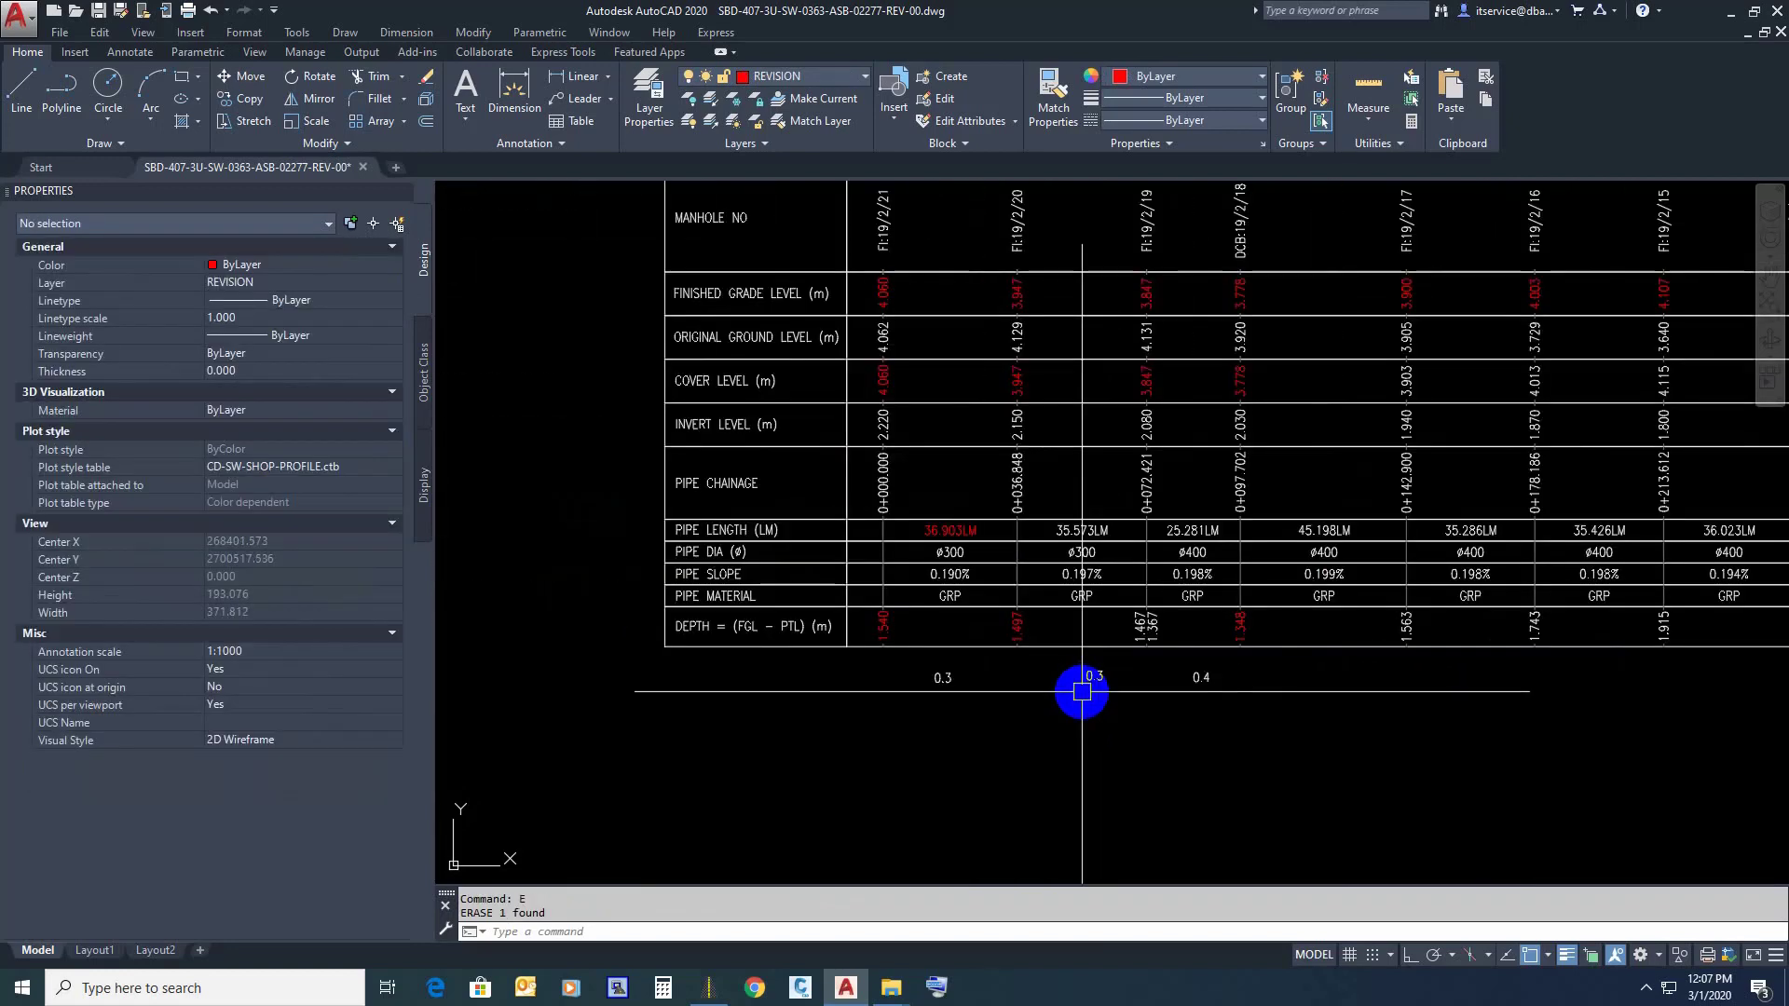
pyautogui.scroll(2, 990, 439)
pyautogui.scroll(1, 953, 550)
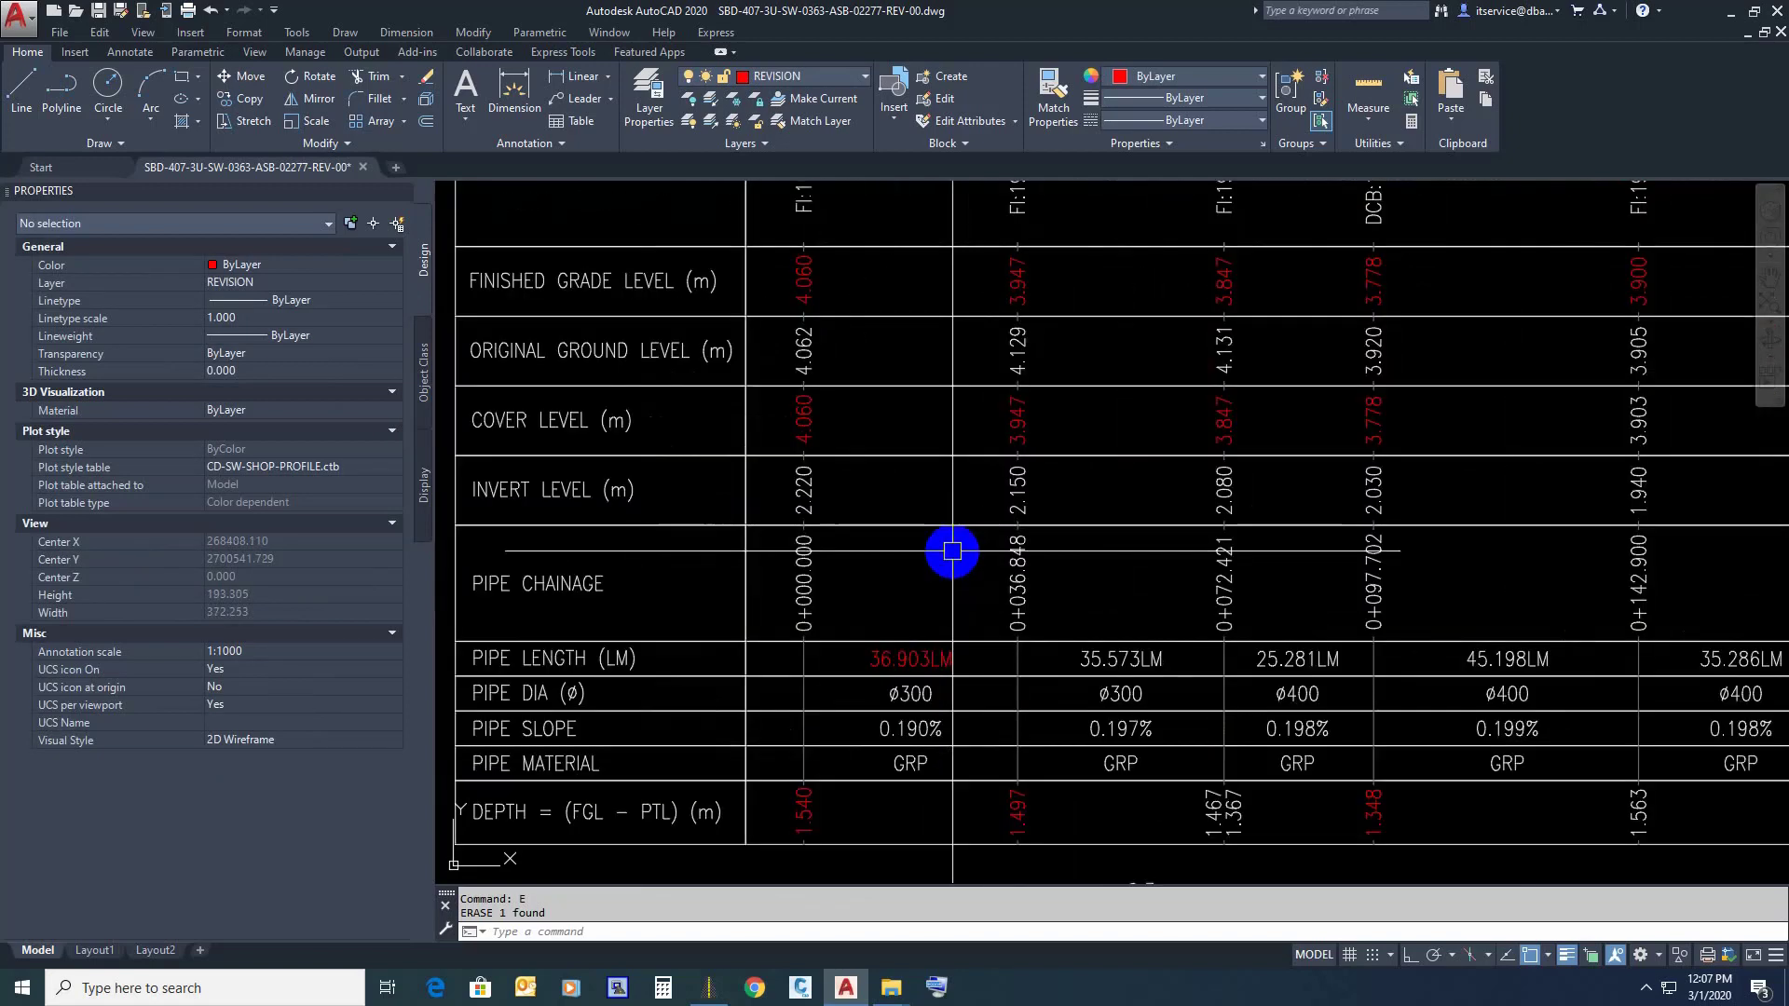
pyautogui.scroll(2, 953, 551)
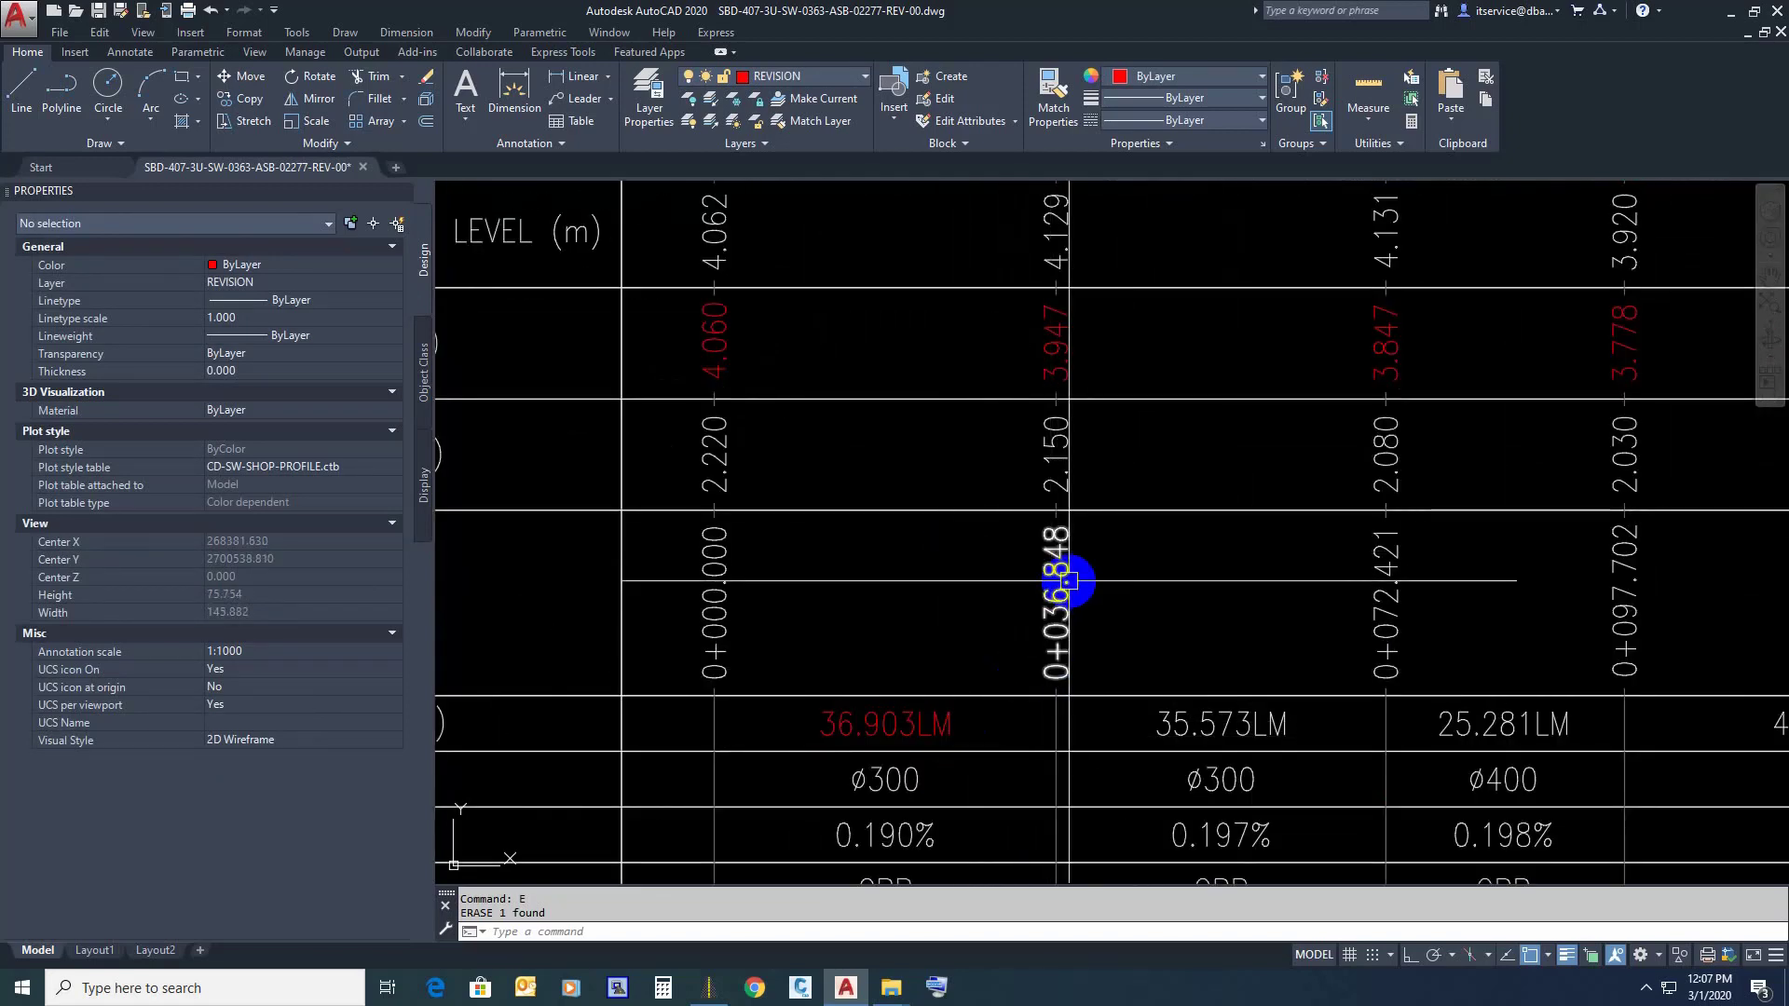
pyautogui.write('ed')
pyautogui.press('Return')
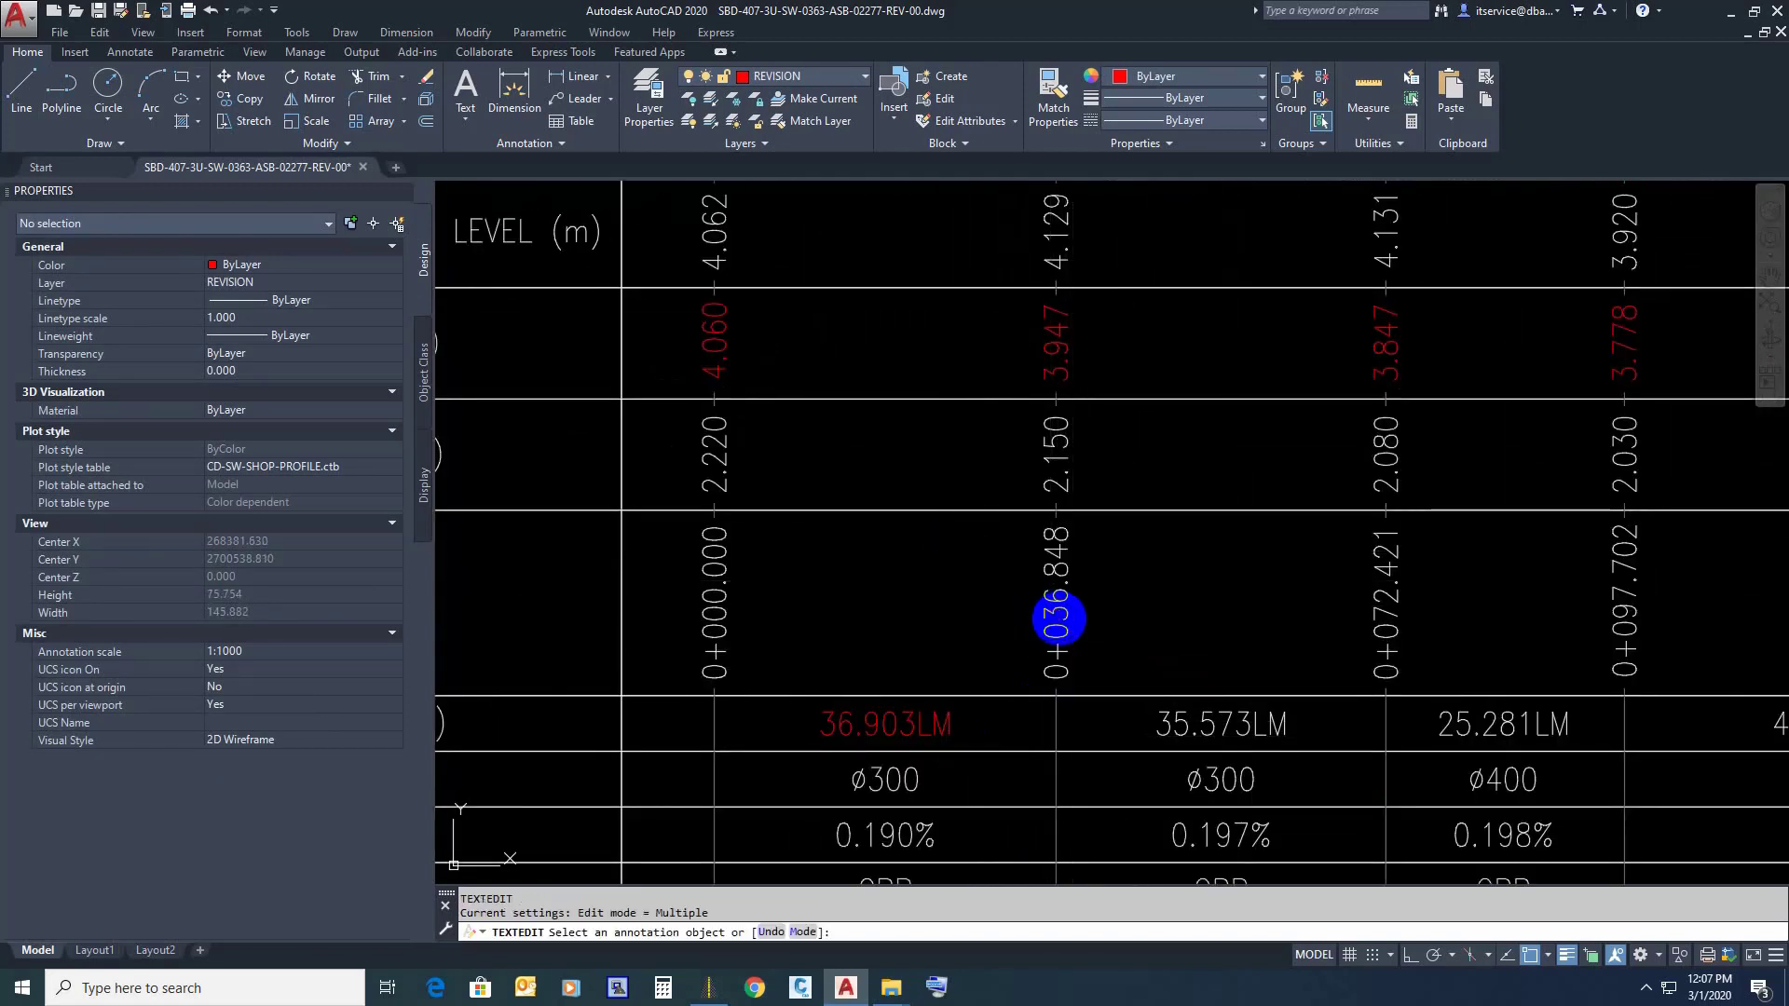
pyautogui.click(1127, 648)
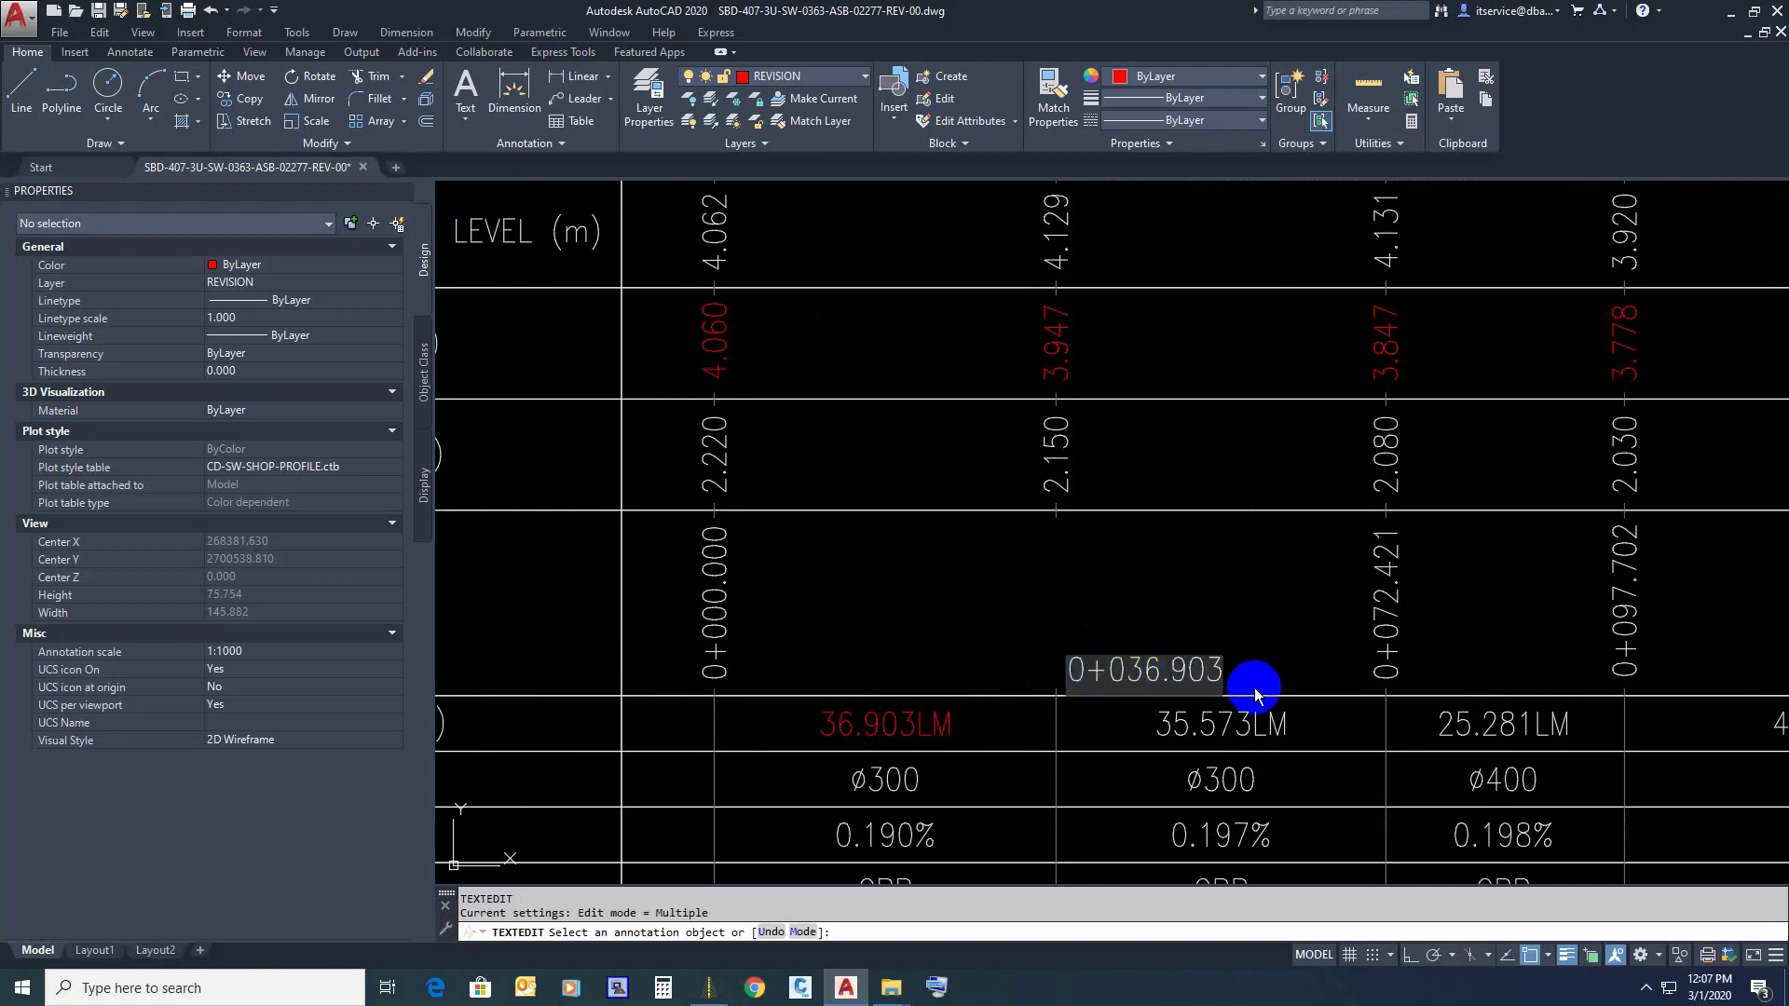
pyautogui.click(1255, 694)
pyautogui.press('Escape')
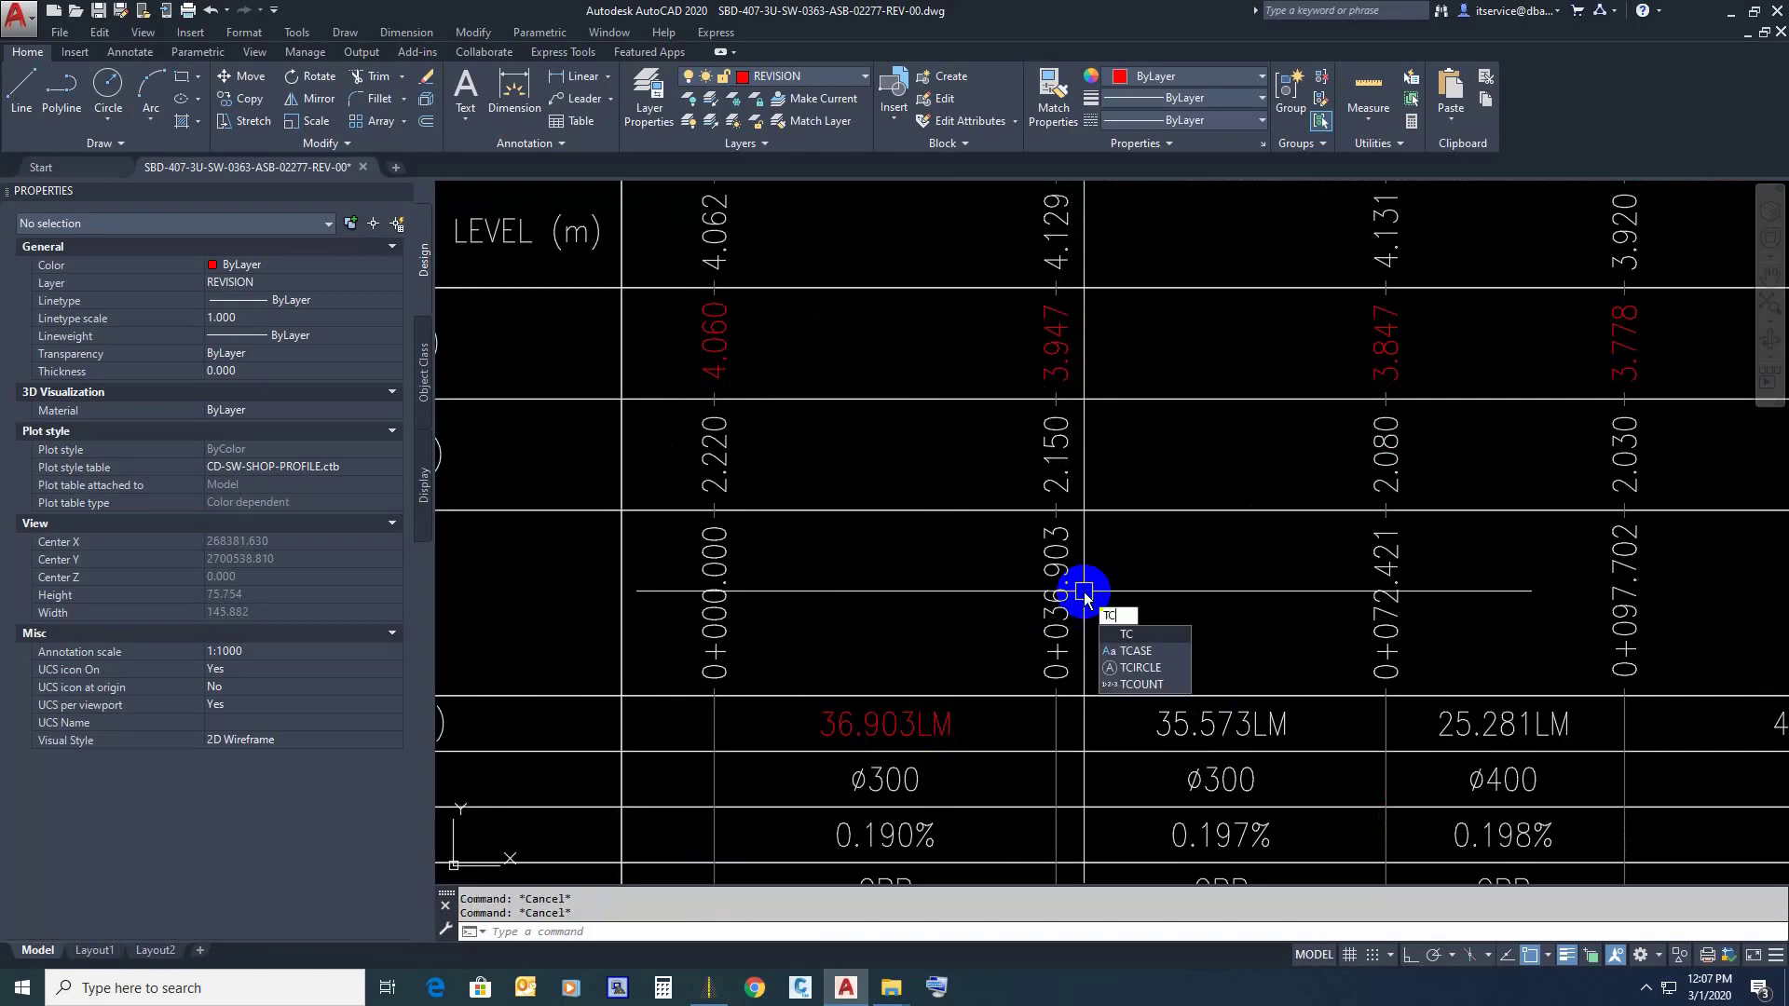
# Step: With TC, add the 36.903LM and 35.573LM pipe lengths and place the result beside the 0+072.421 chainage
pyautogui.press('Return')
pyautogui.click(901, 724)
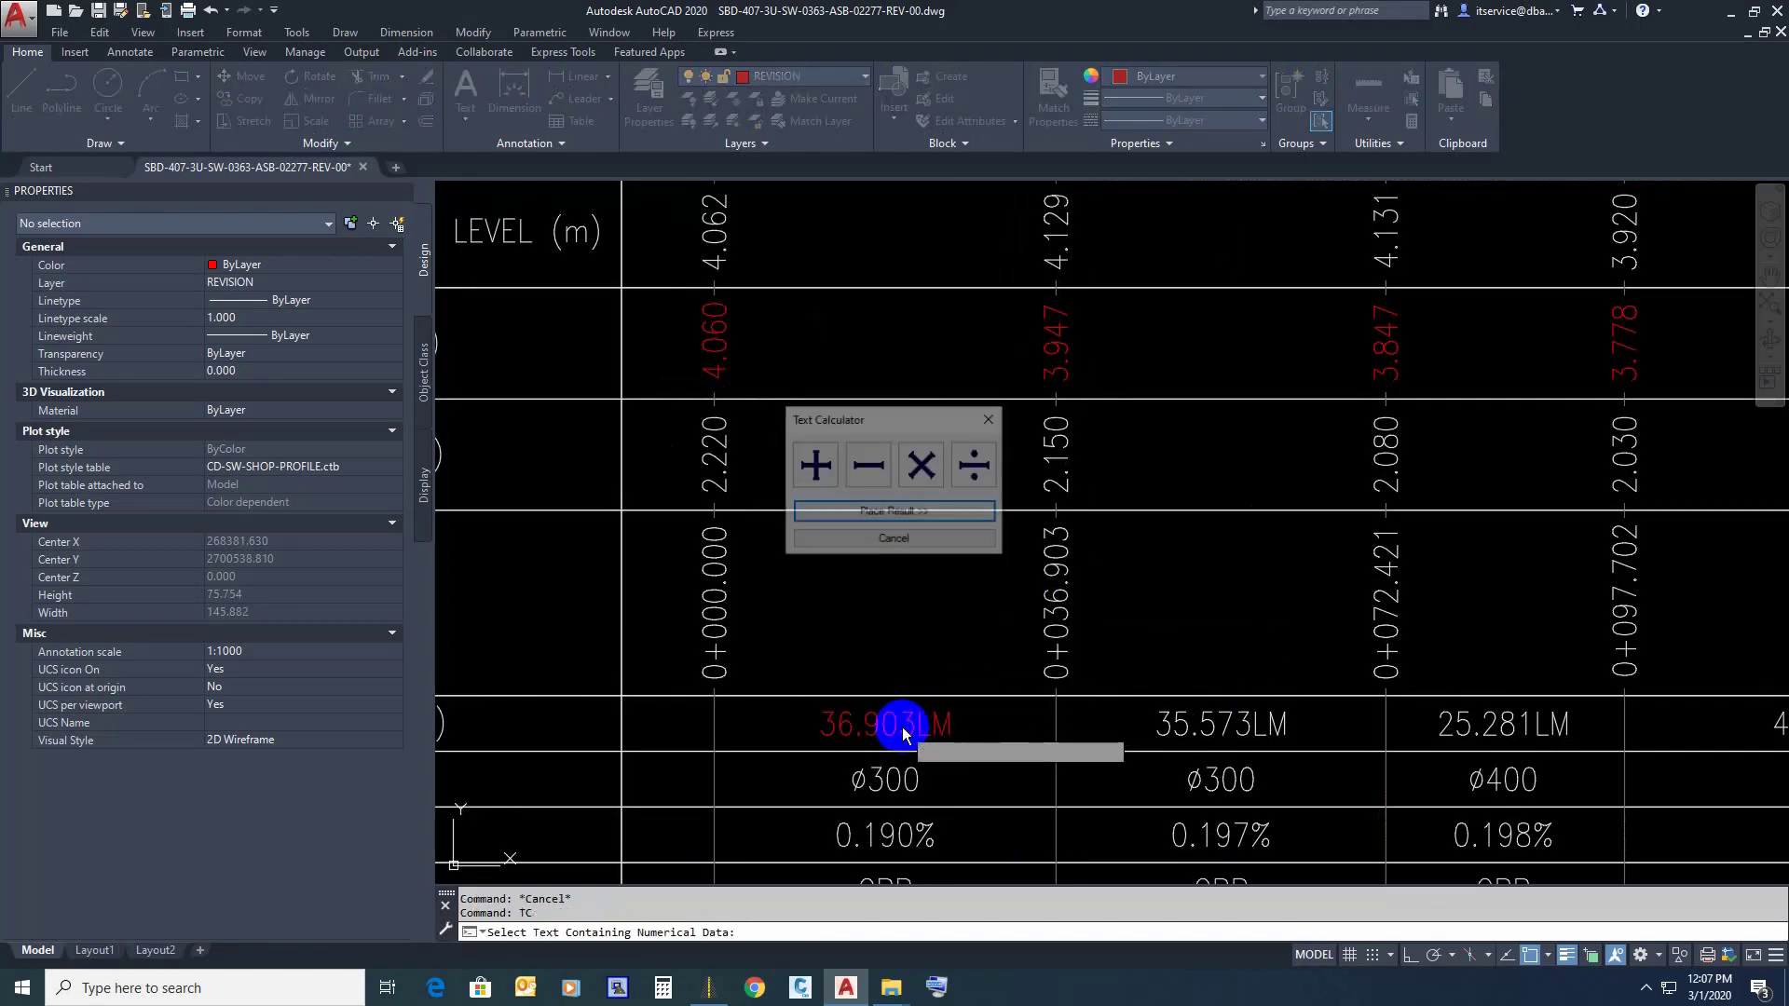
pyautogui.click(838, 491)
pyautogui.click(1158, 727)
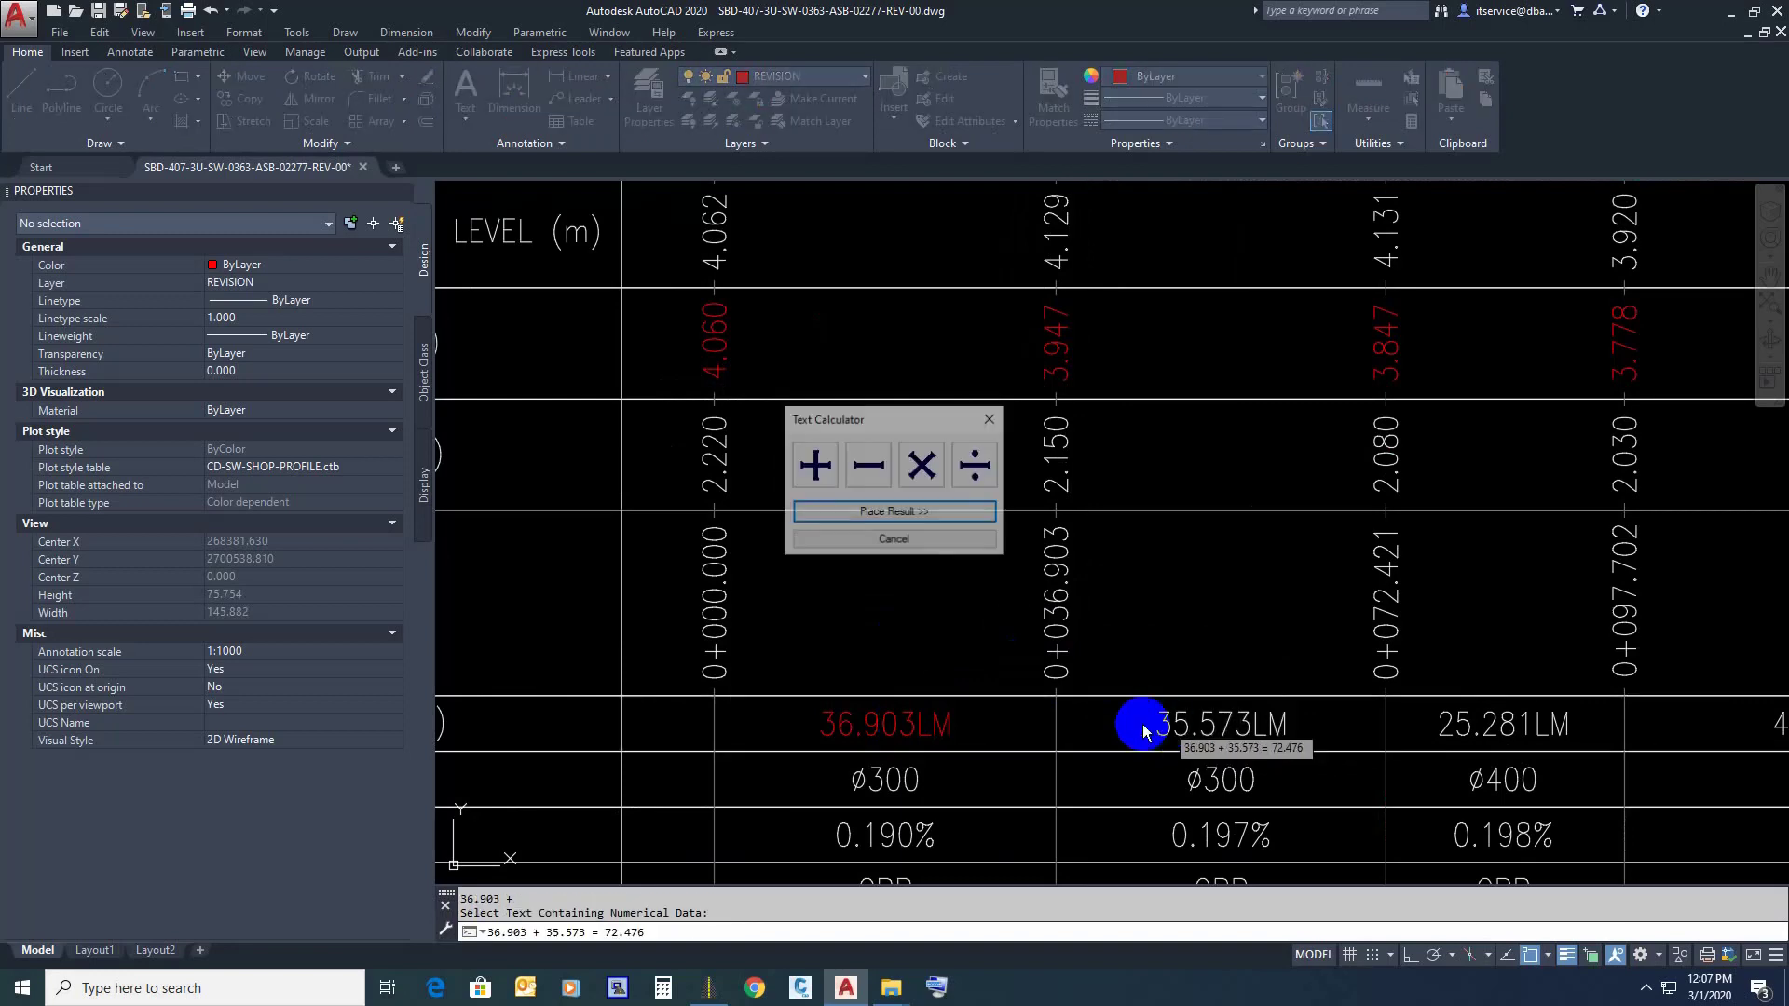
pyautogui.click(903, 515)
# Step: With TC, add the 25.281LM pipe length to the red 72.476 value and place the result beside the 0+097.702 chainage
pyautogui.press('Return')
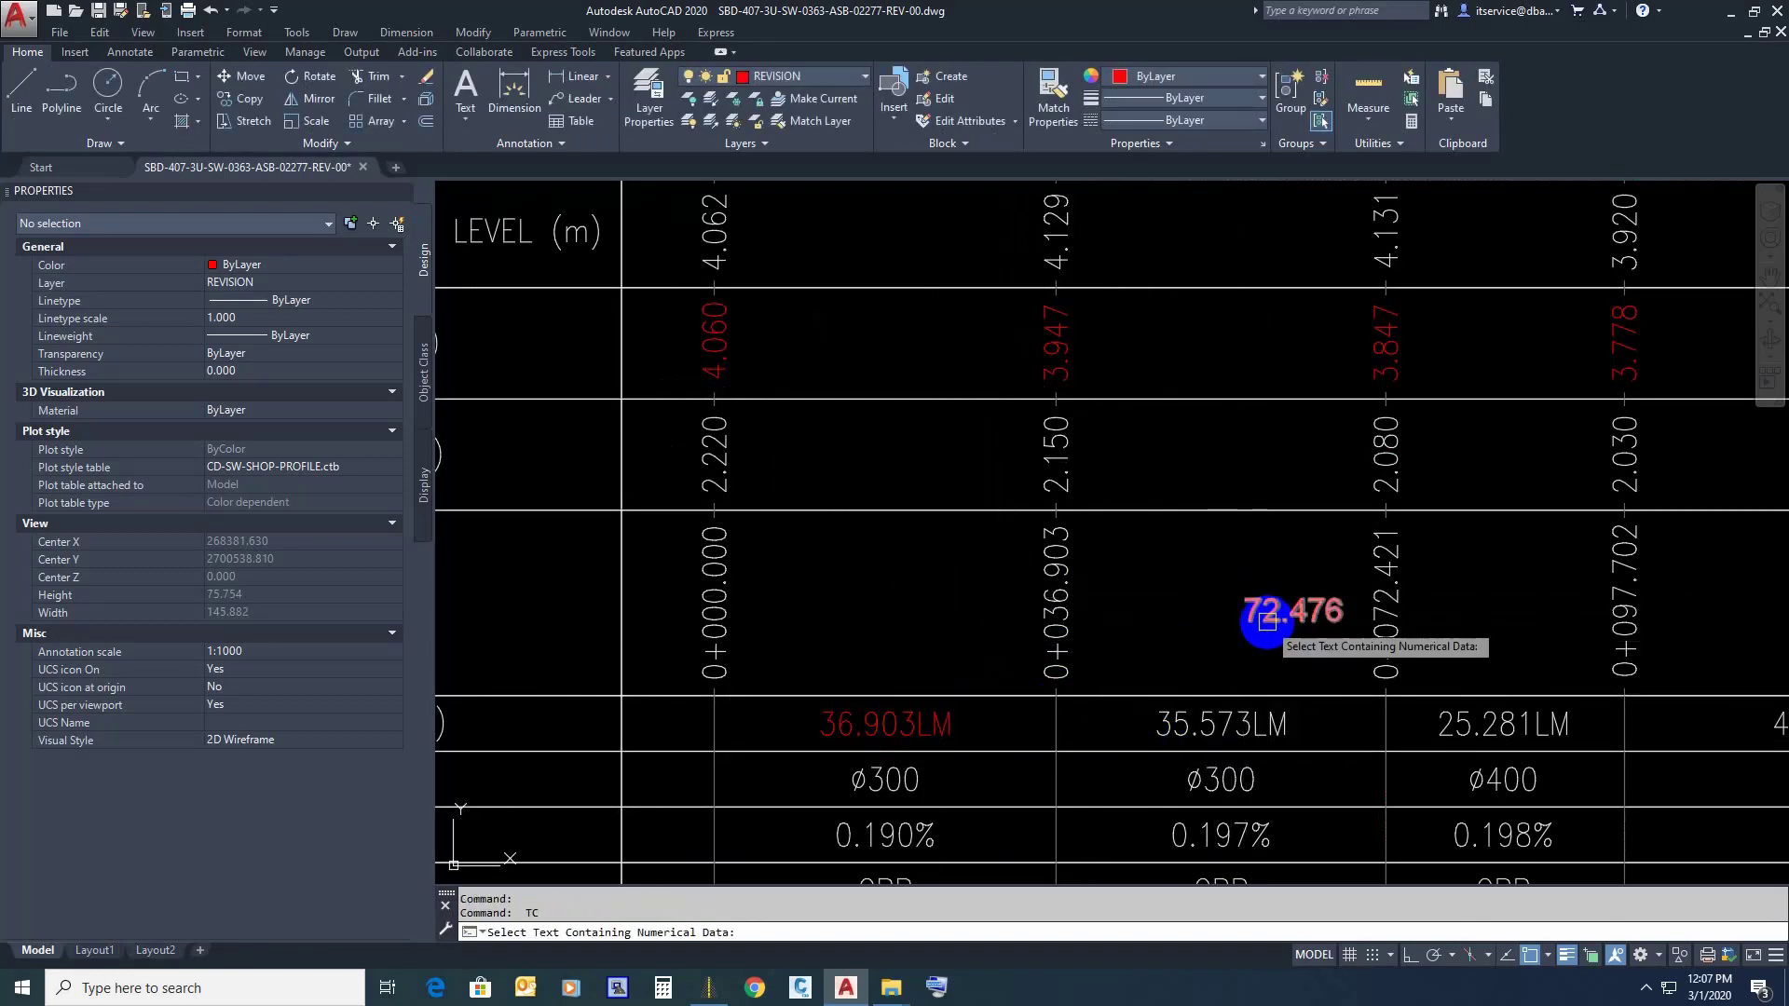
pyautogui.click(816, 466)
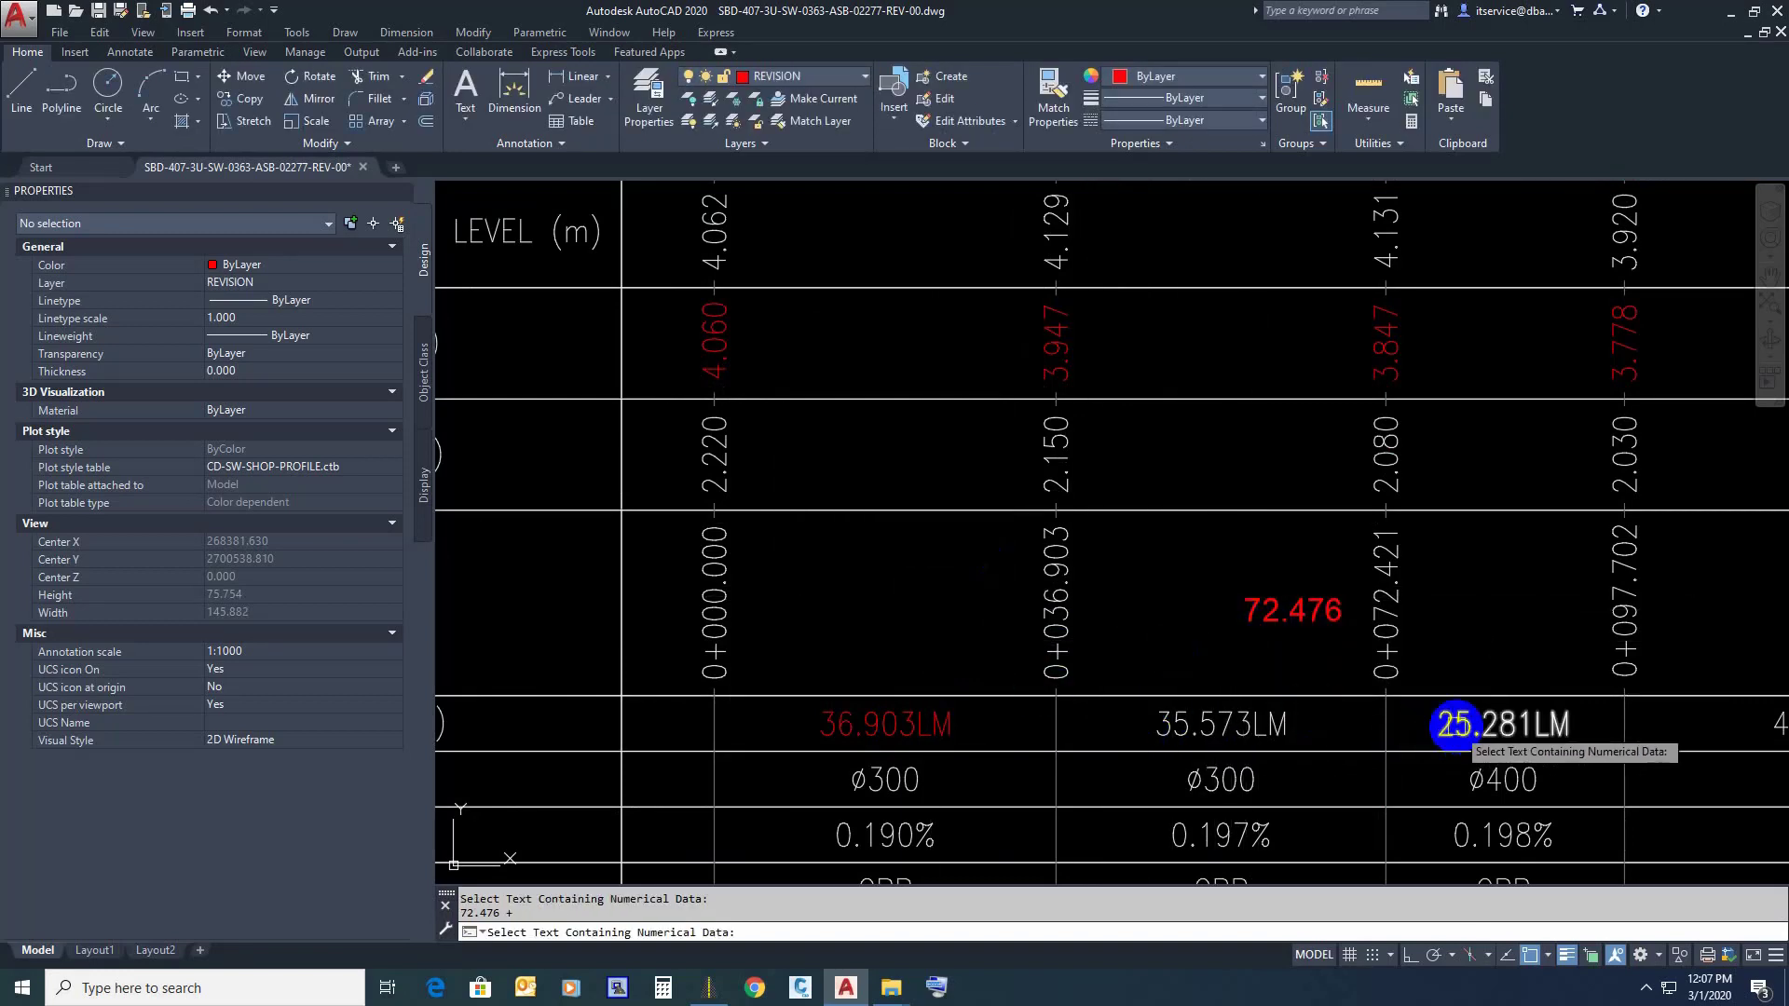
pyautogui.click(1448, 724)
pyautogui.click(947, 518)
pyautogui.click(1525, 611)
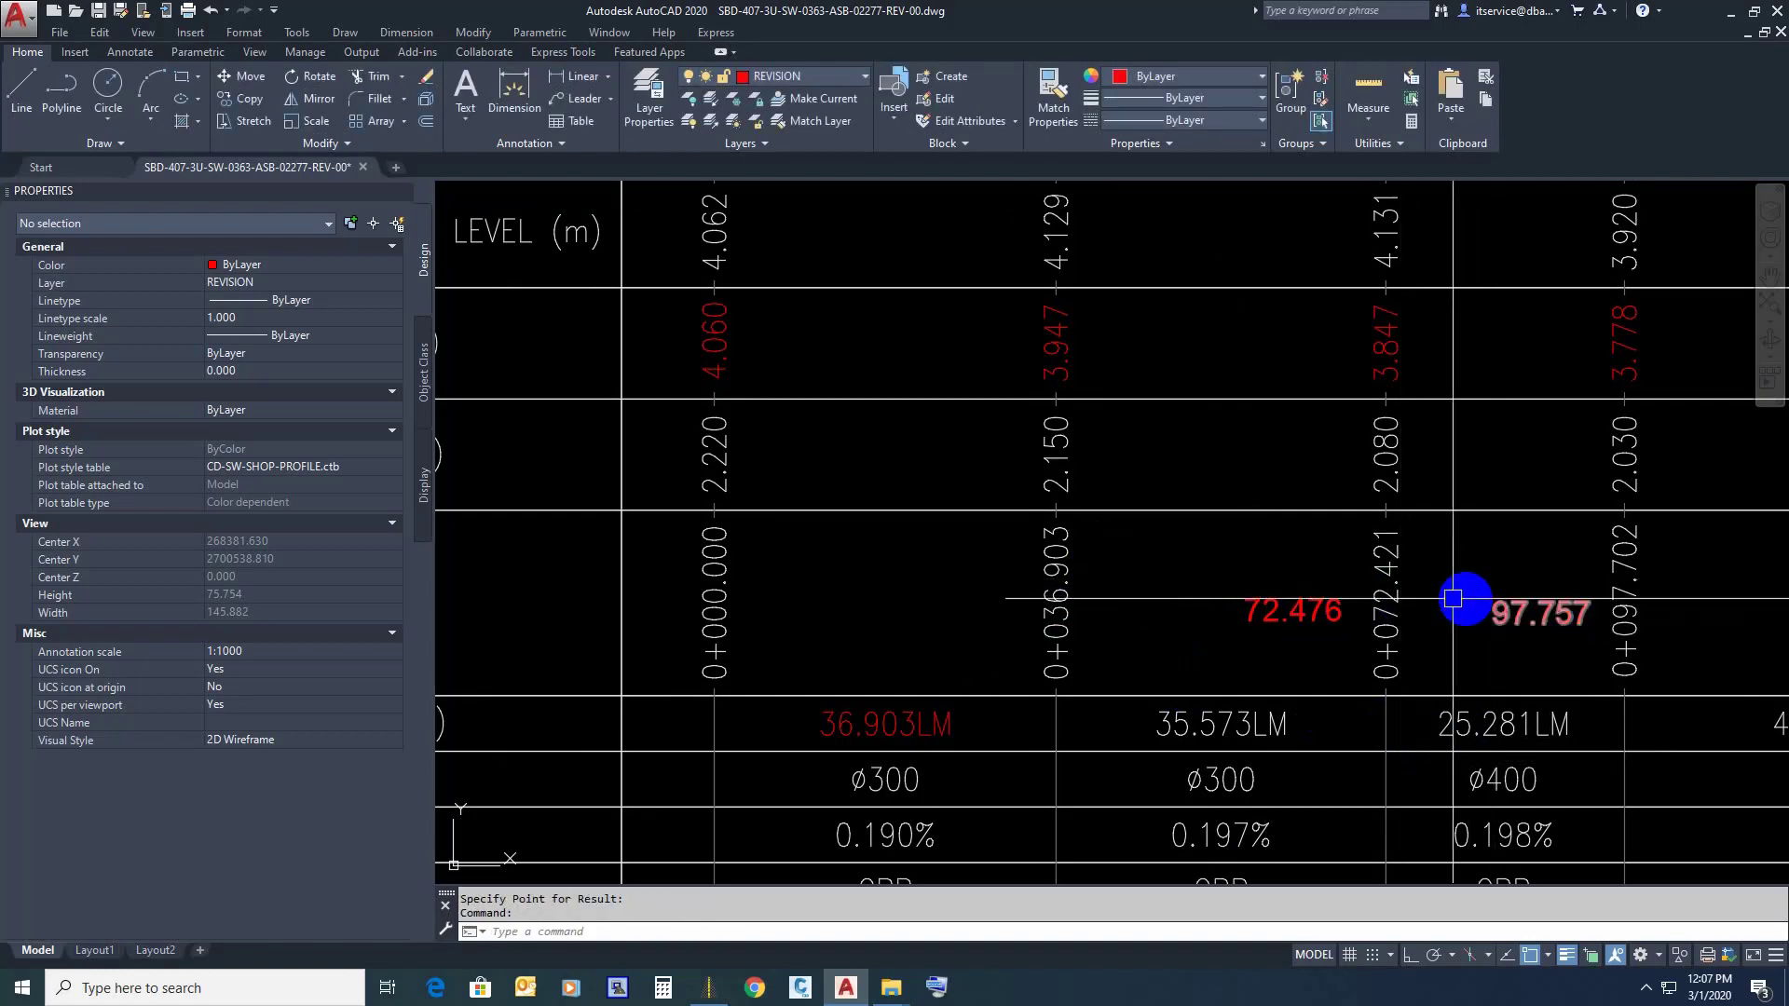
# Step: With TC, add the 45.198LM pipe length to the red 97.757 value and place the result beside the 0+142.900 chainage
pyautogui.scroll(-3, 703, 612)
pyautogui.scroll(4, 1038, 629)
pyautogui.press('Return')
pyautogui.click(922, 565)
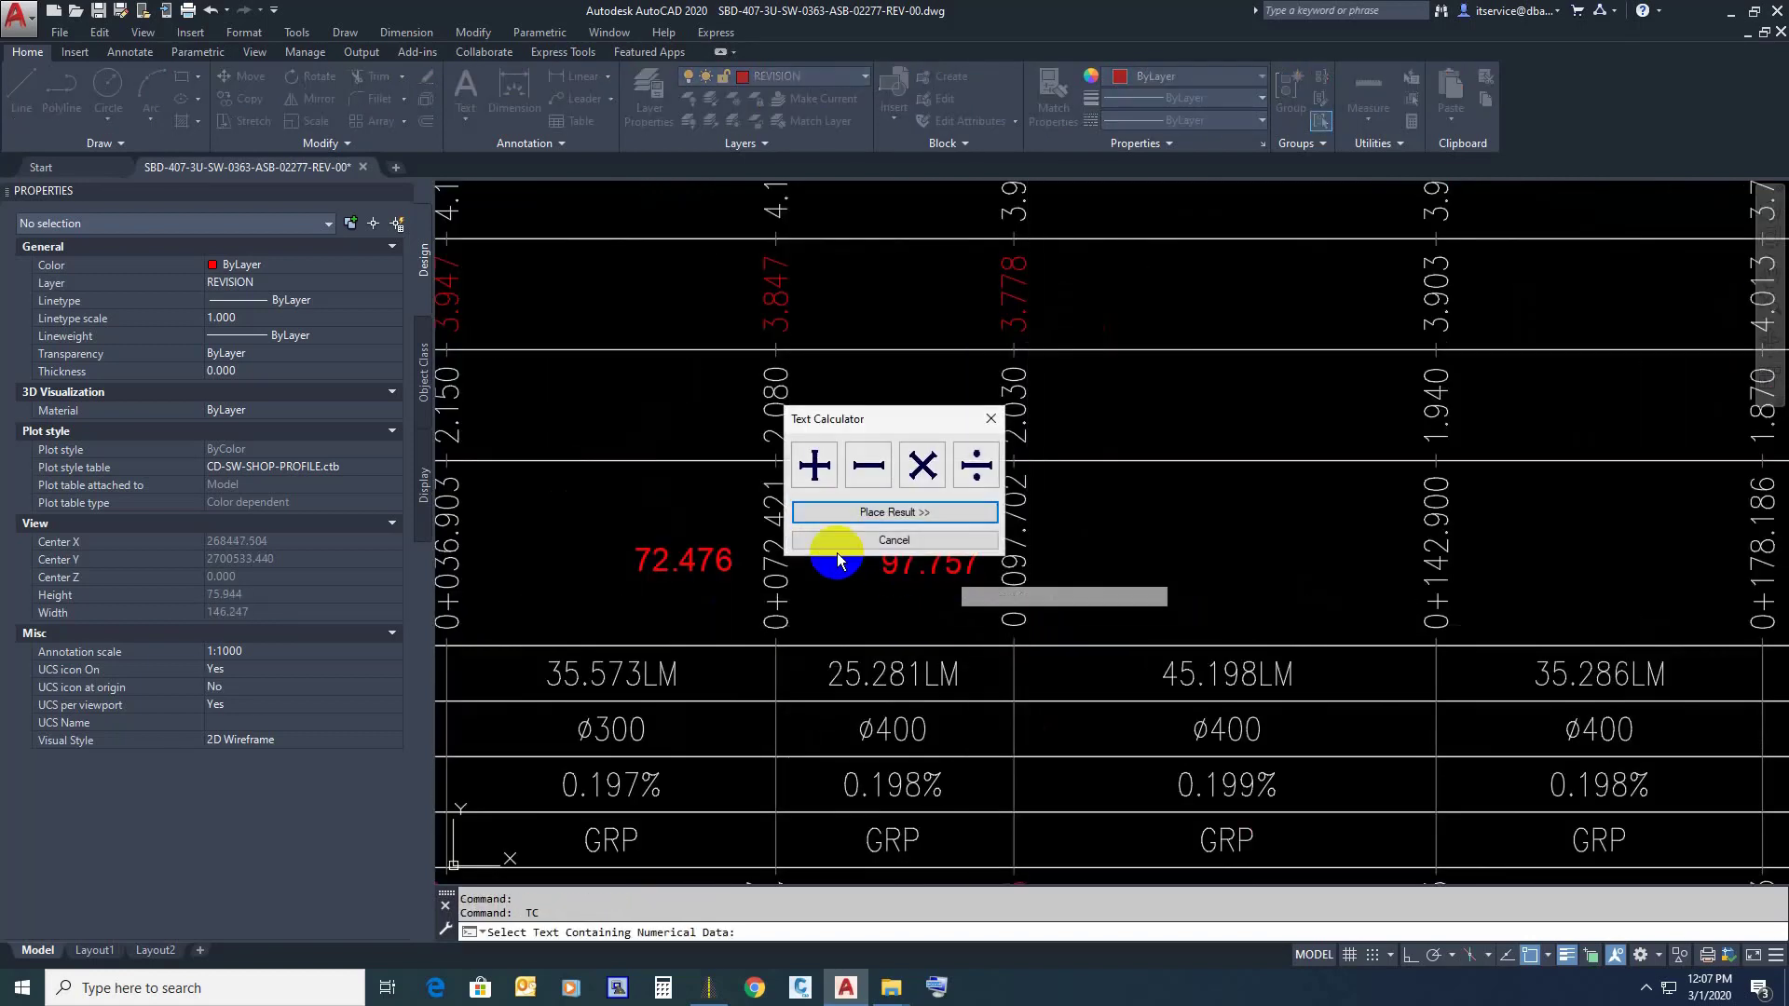
pyautogui.click(817, 463)
pyautogui.click(1183, 705)
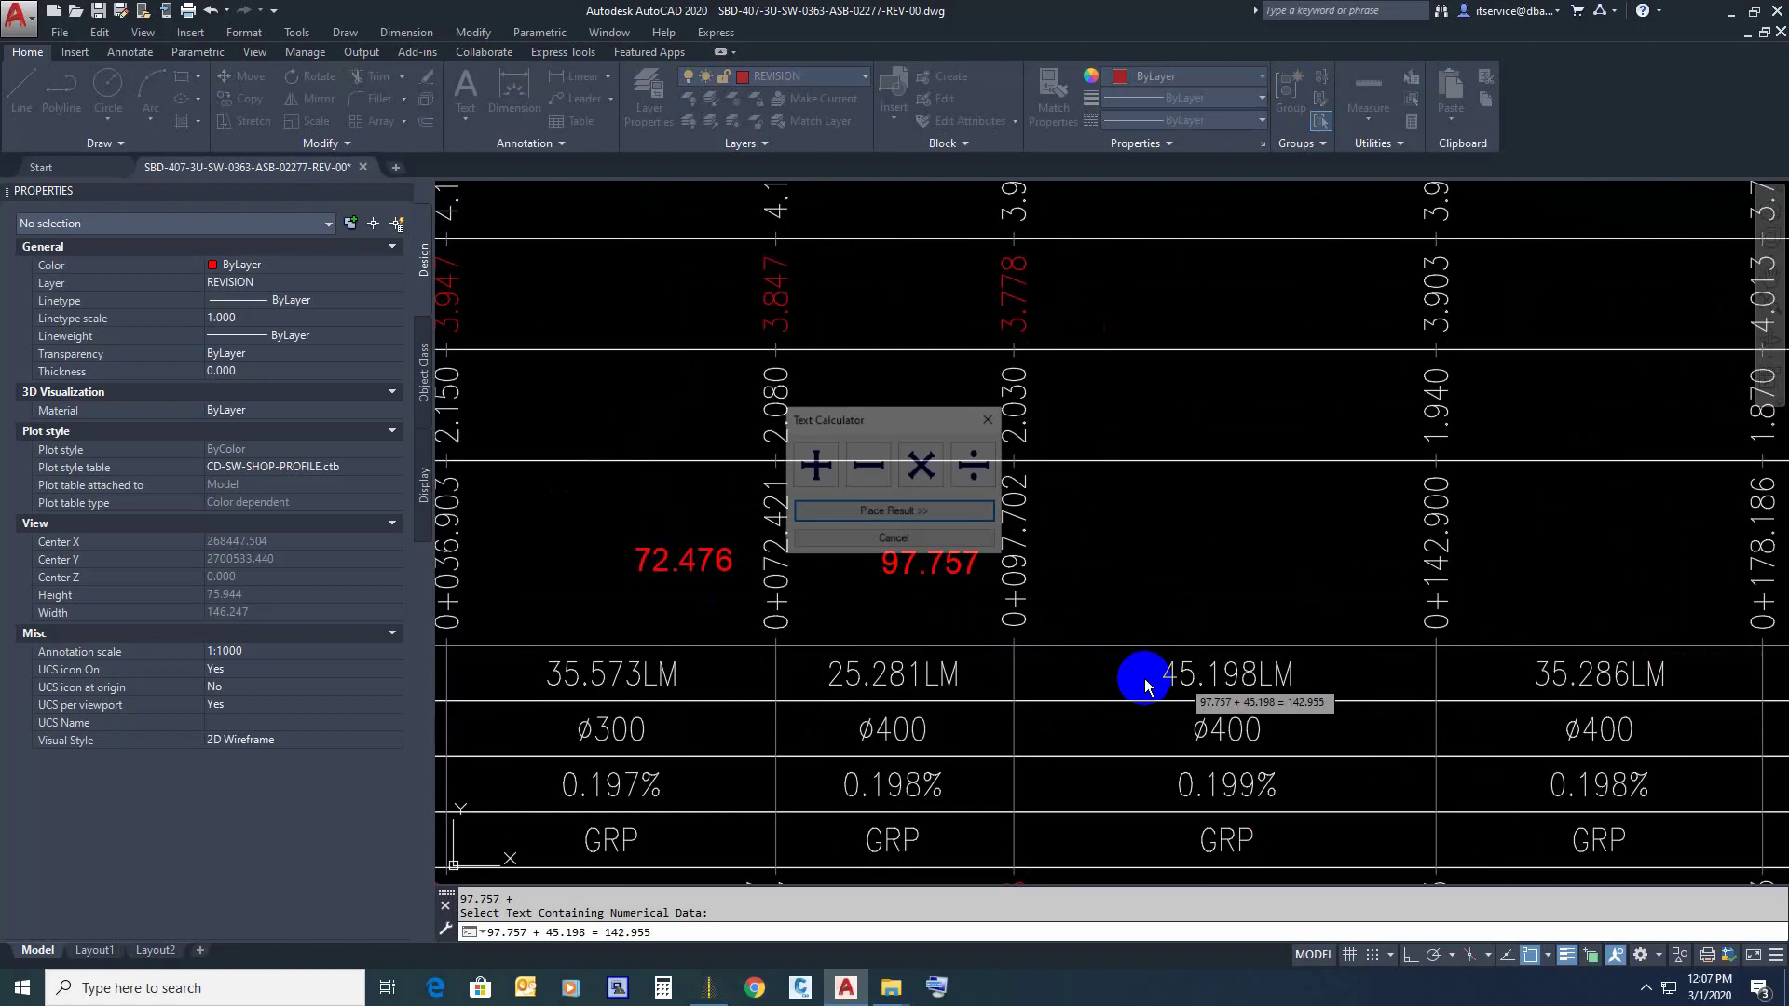
pyautogui.click(911, 511)
pyautogui.click(1272, 550)
pyautogui.press('Escape')
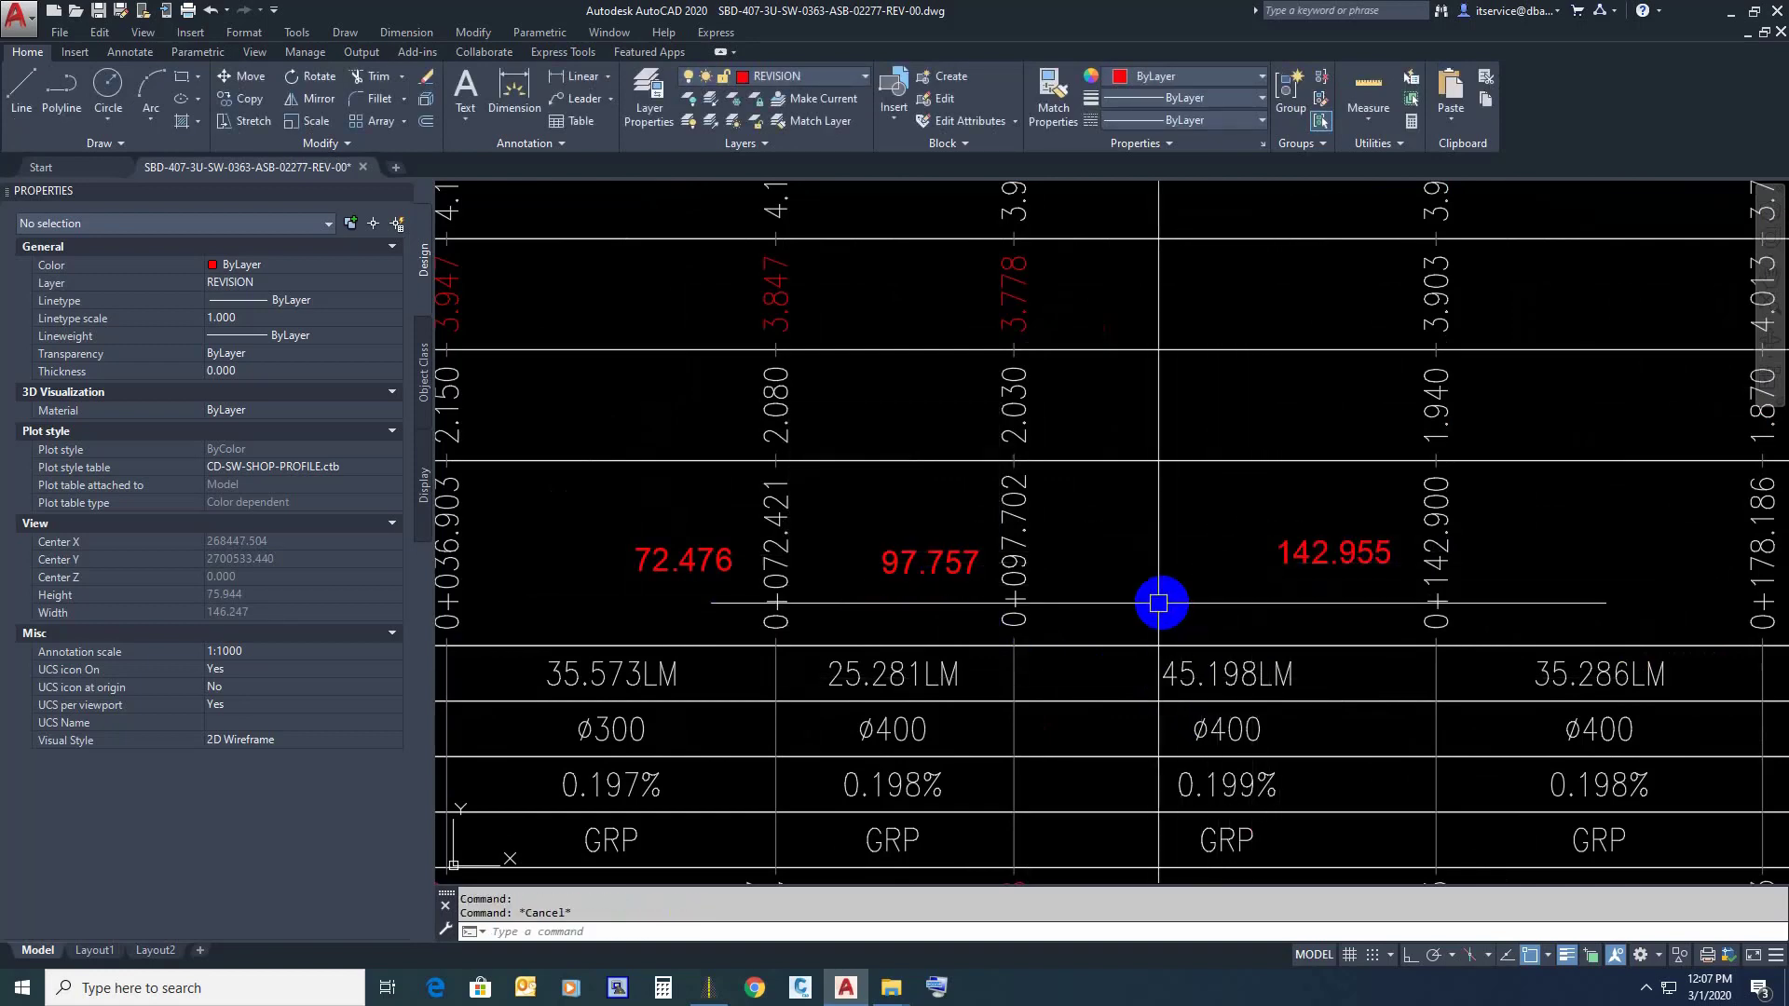
# Step: Edit the chainage text at the end of the 35.573LM pipe to read 0+072.476
pyautogui.scroll(-3, 1050, 631)
pyautogui.scroll(2, 683, 584)
pyautogui.write('ed')
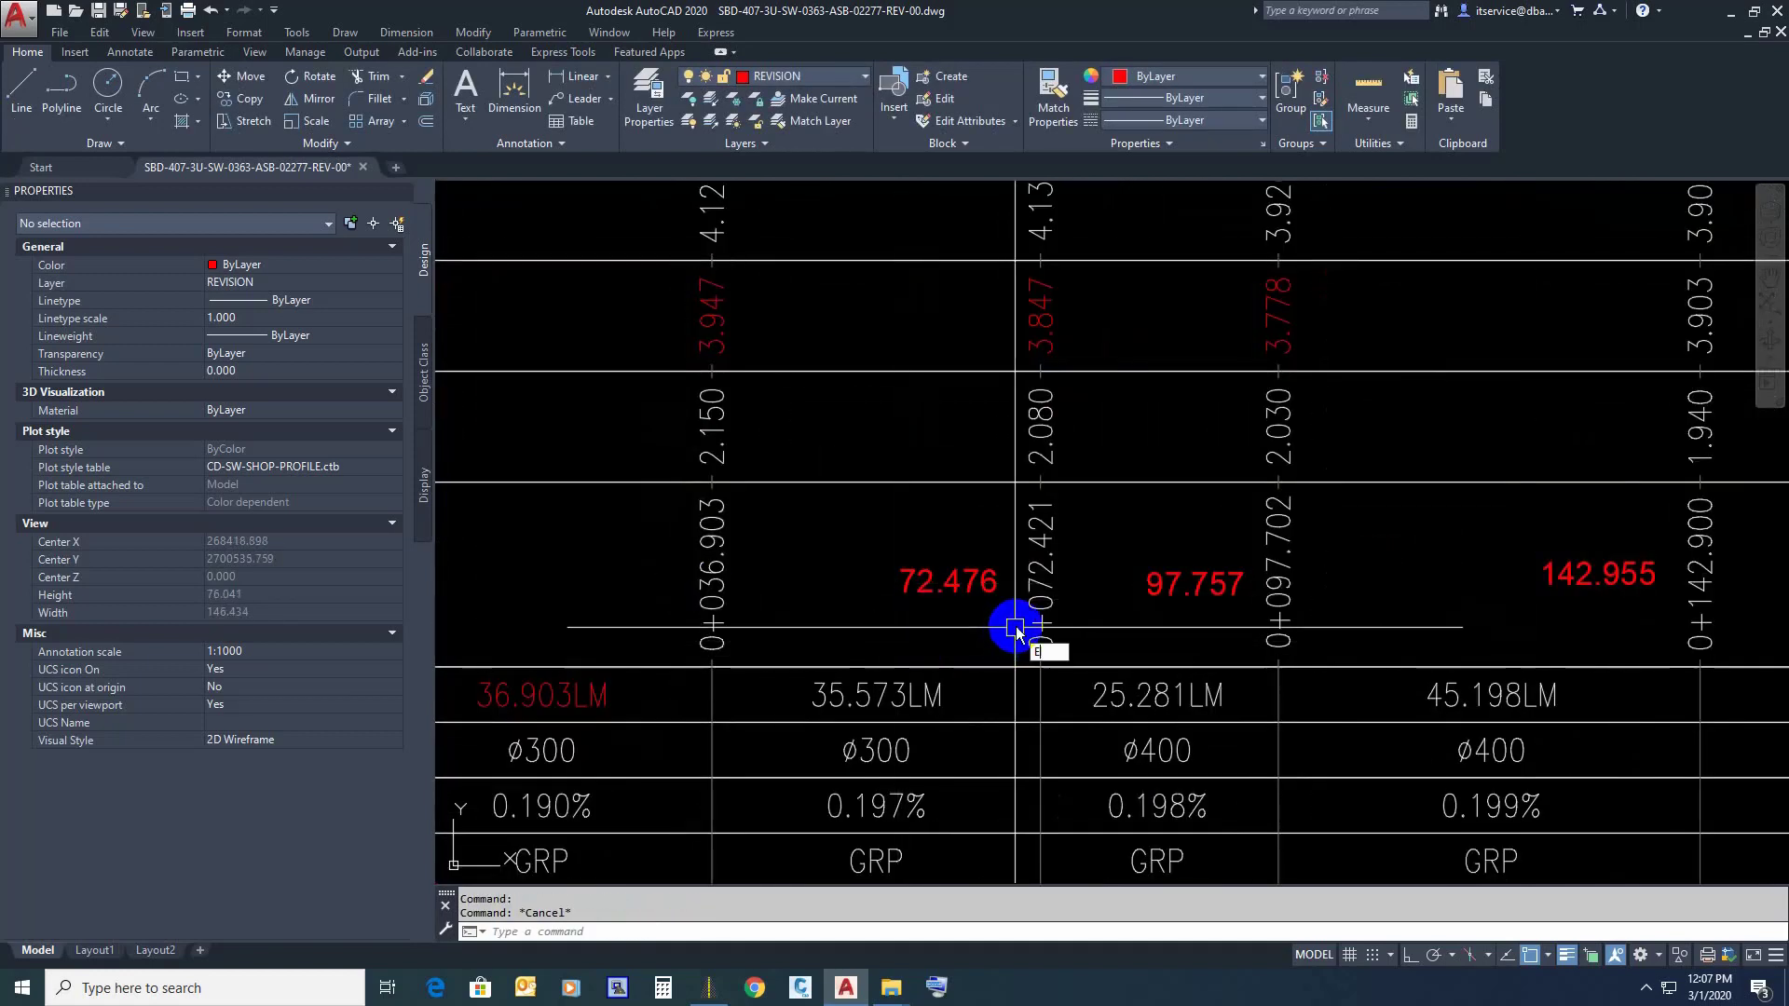
pyautogui.press('Return')
pyautogui.click(1046, 611)
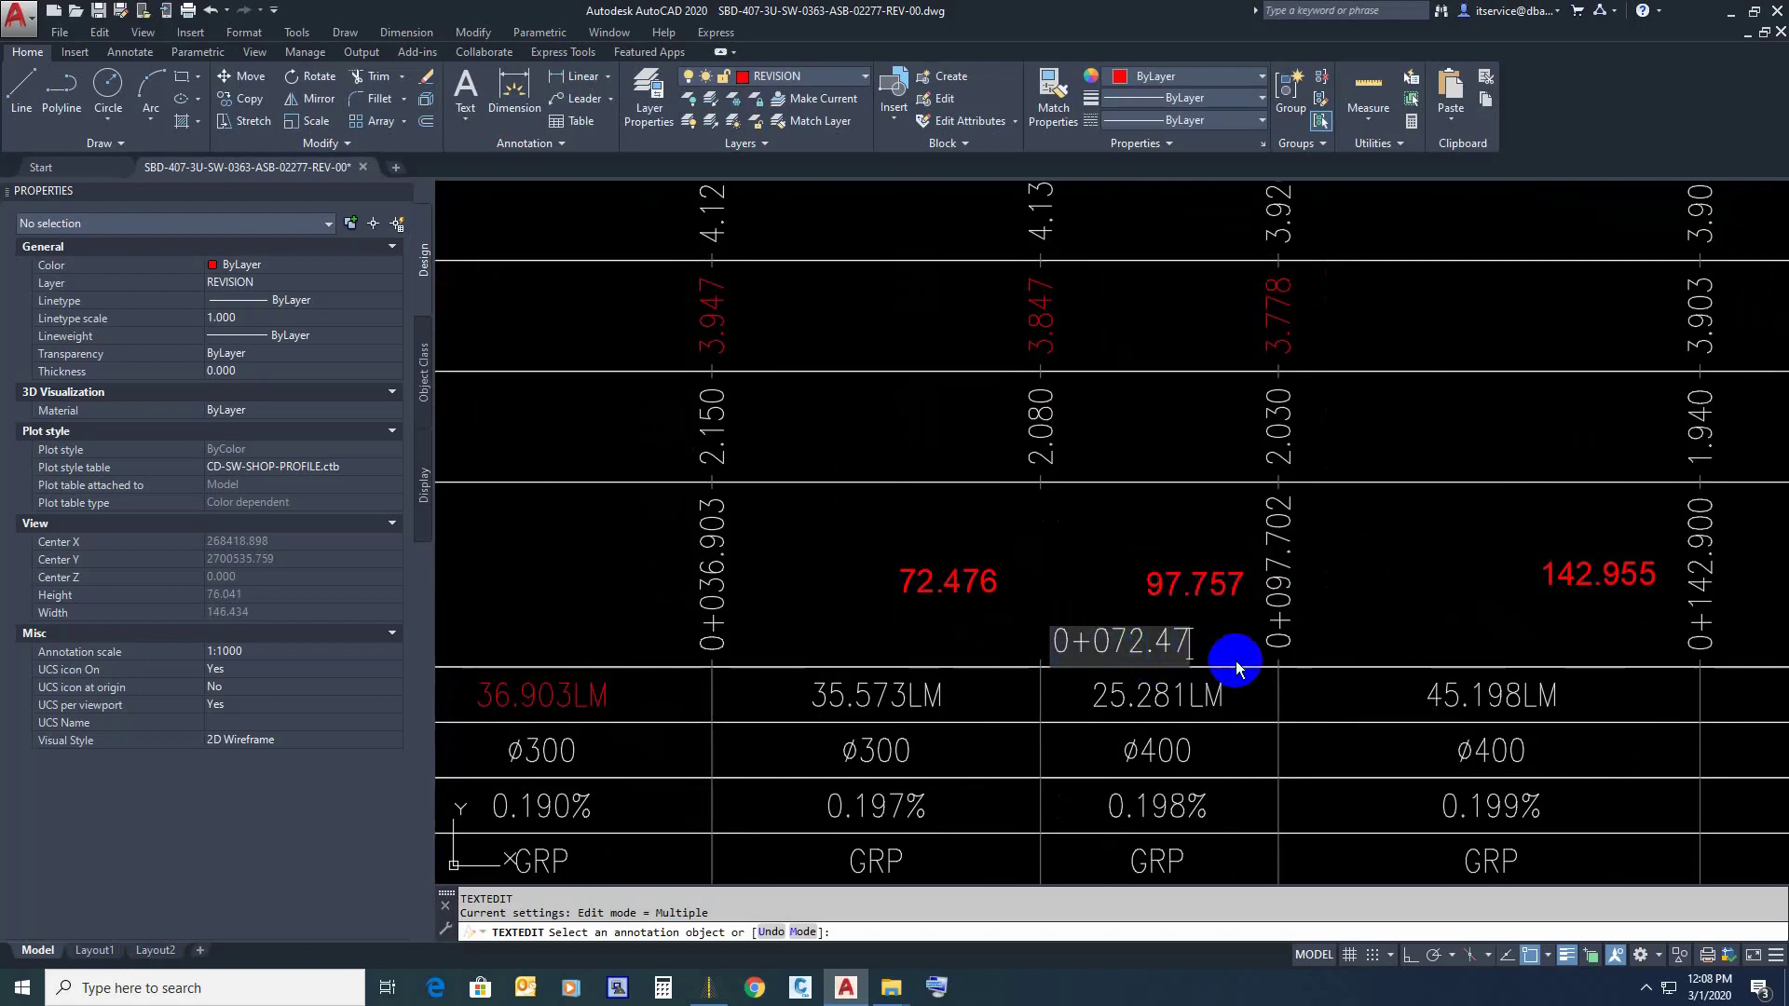
pyautogui.click(1317, 626)
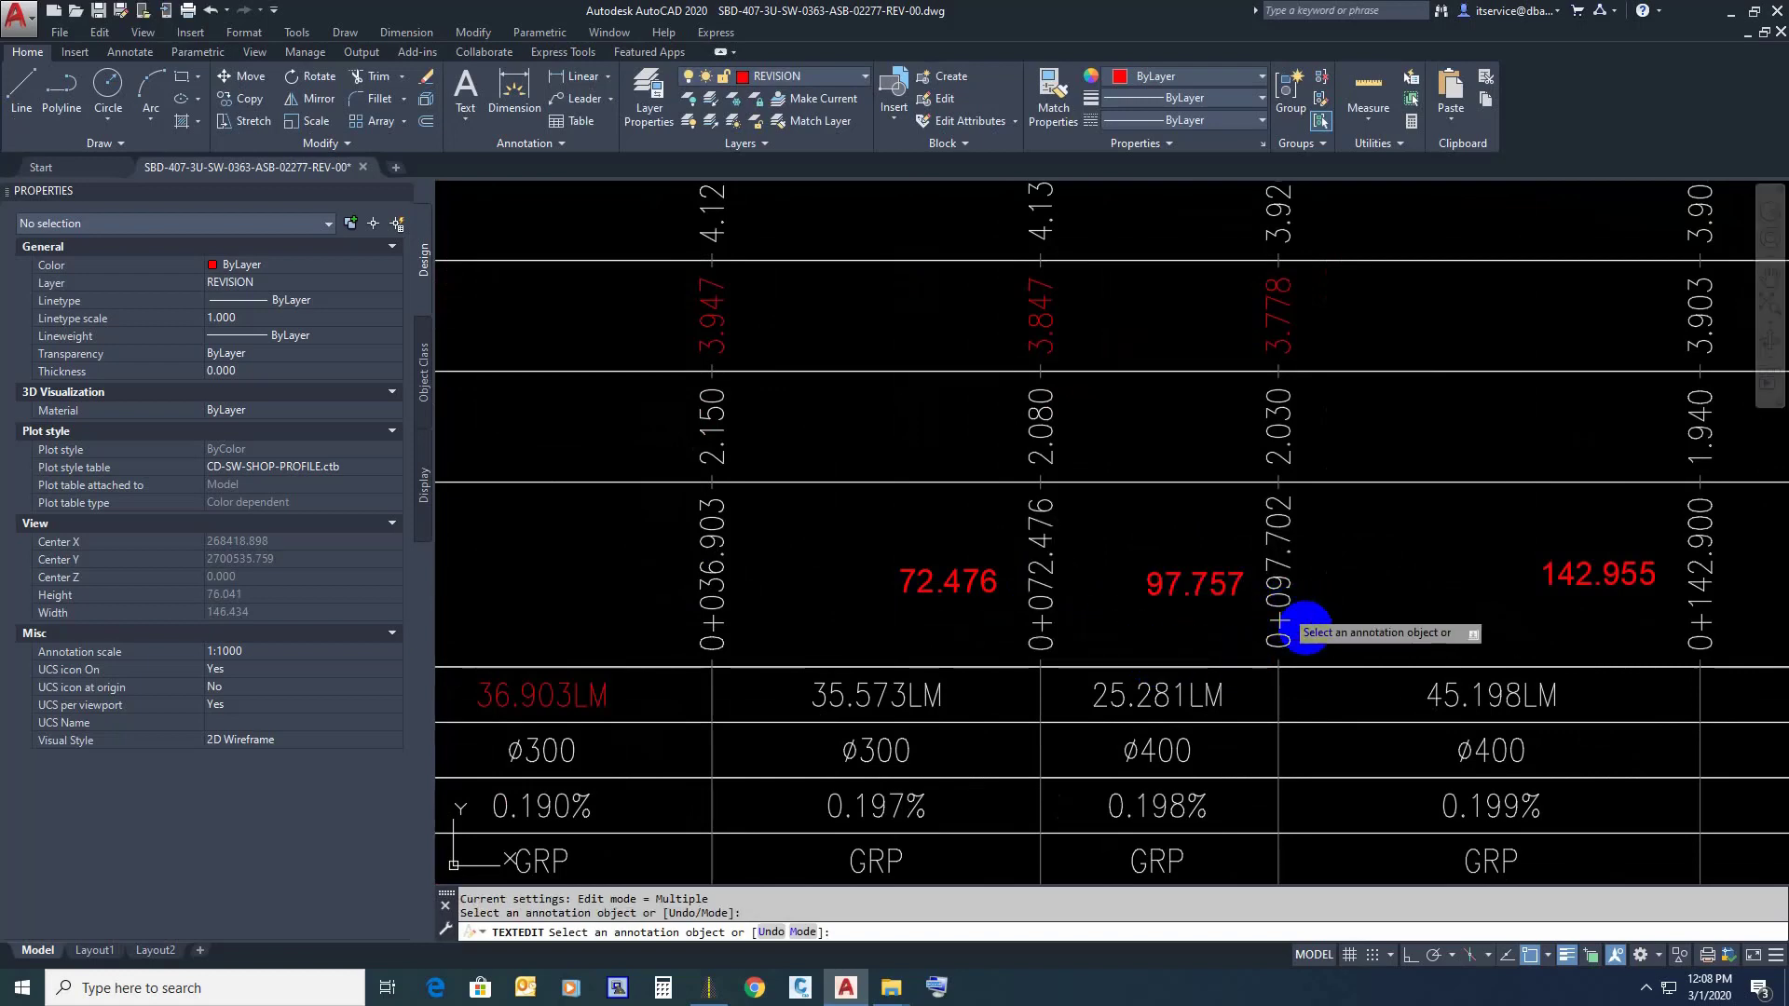
# Step: Edit the chainage text at the end of the 25.281LM pipe to read 0+097.757
pyautogui.click(1281, 621)
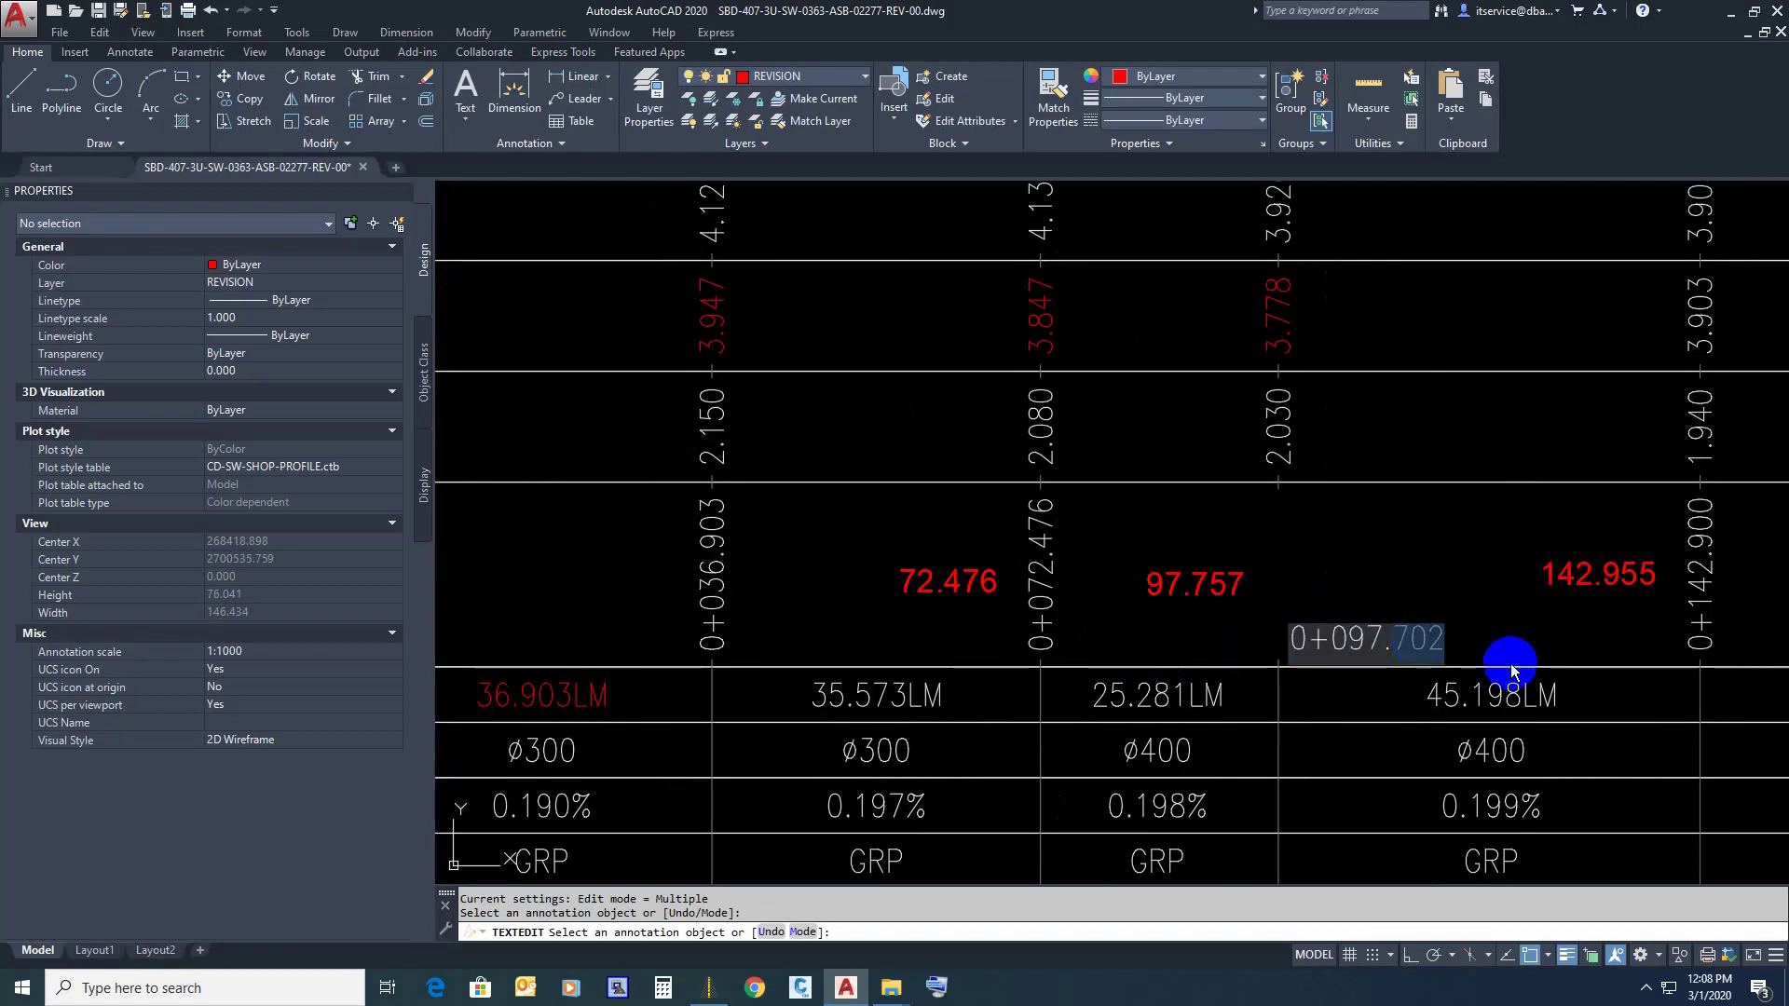
pyautogui.write('57')
pyautogui.press('Left')
pyautogui.press('Left')
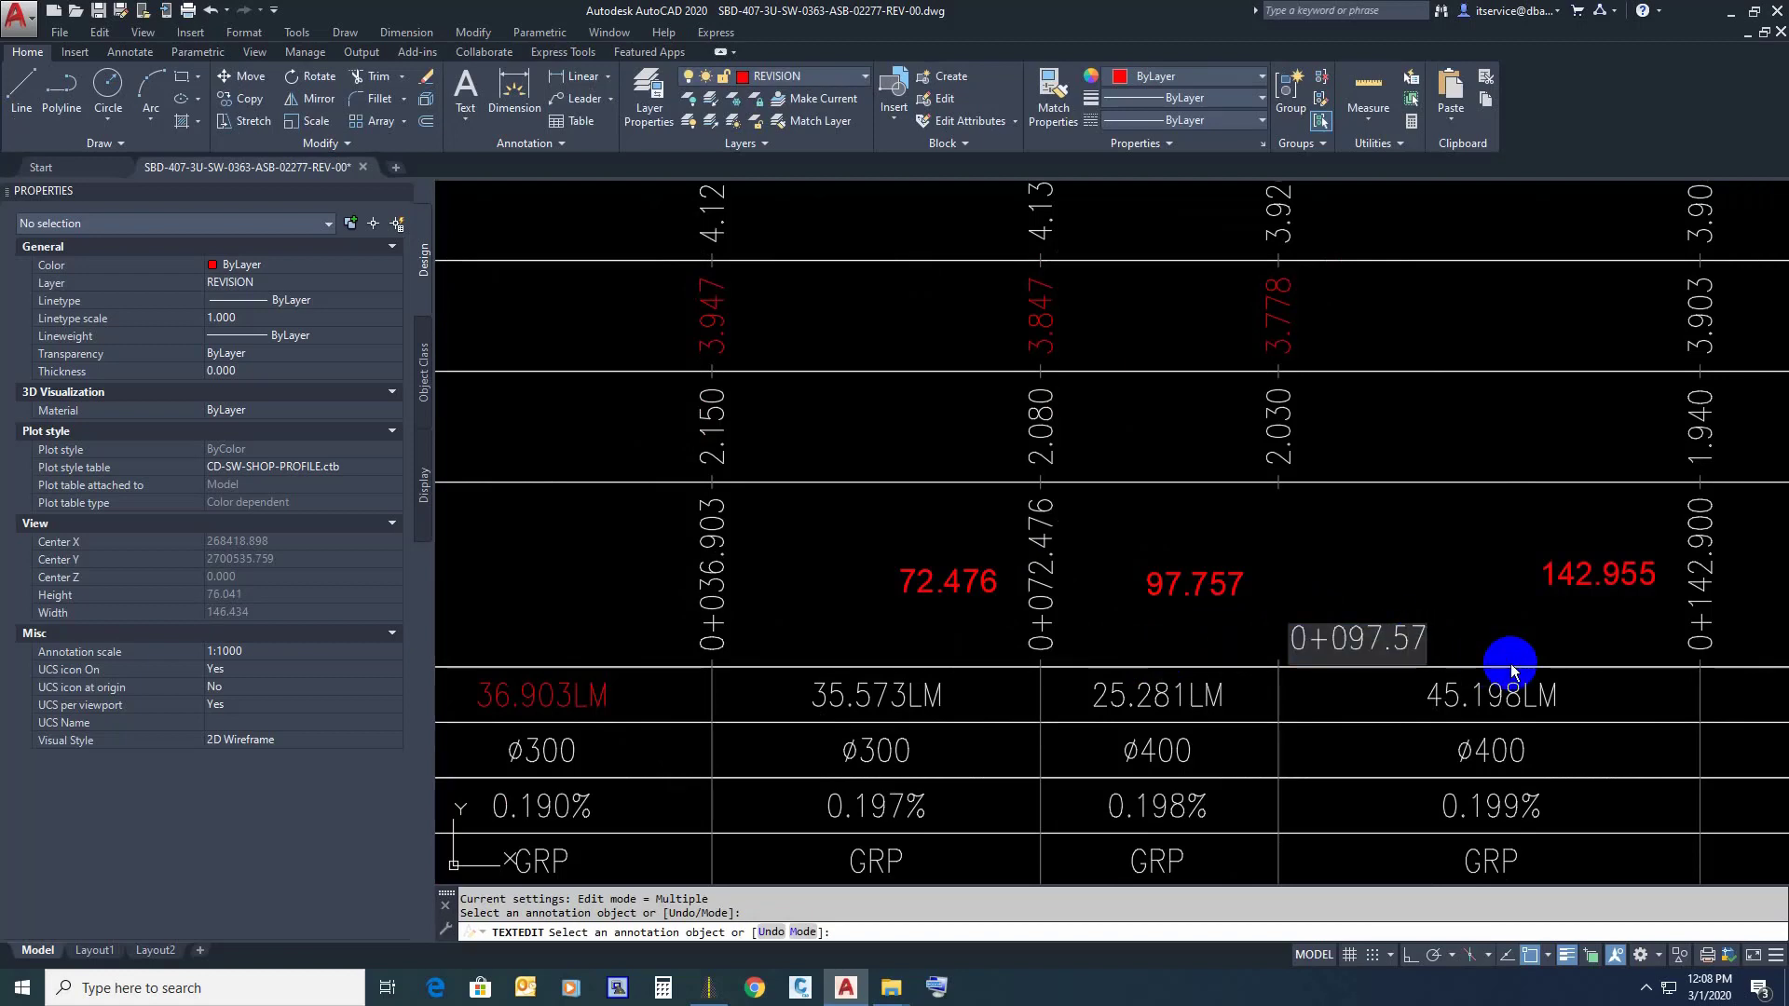
pyautogui.write('7')
pyautogui.press('Return')
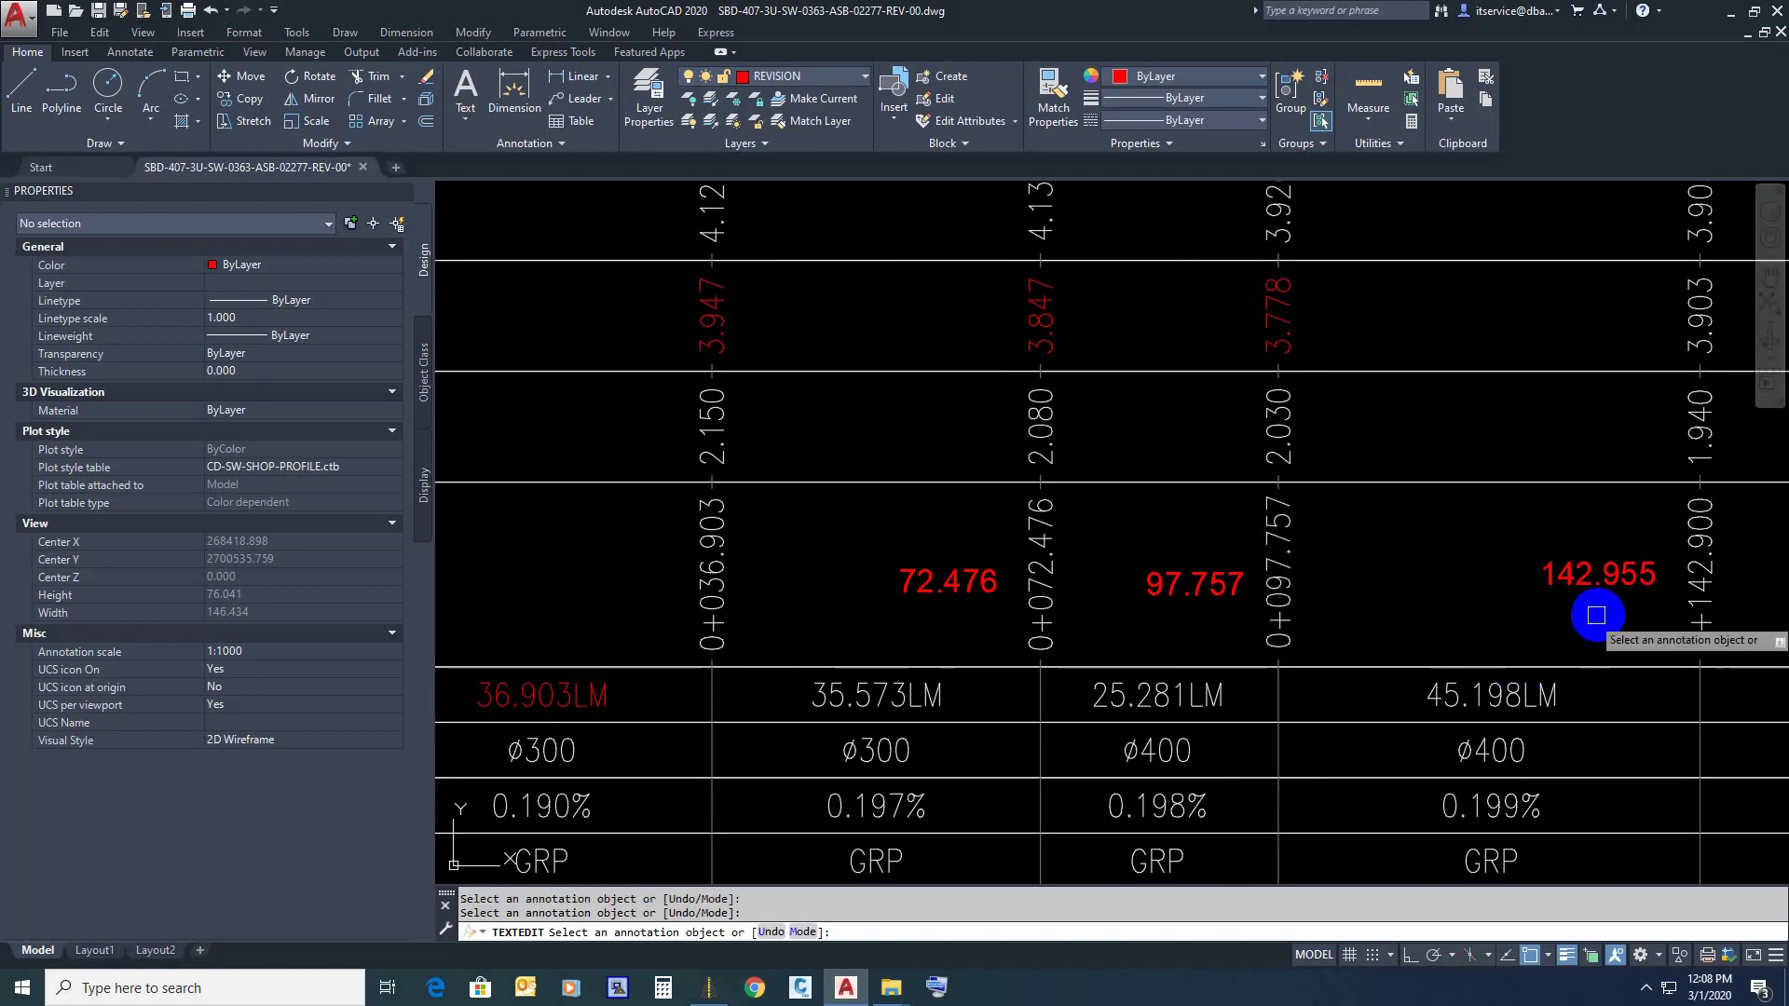
# Step: Edit the chainage text at the end of the 45.198LM pipe to read 0+142.955
pyautogui.click(1713, 607)
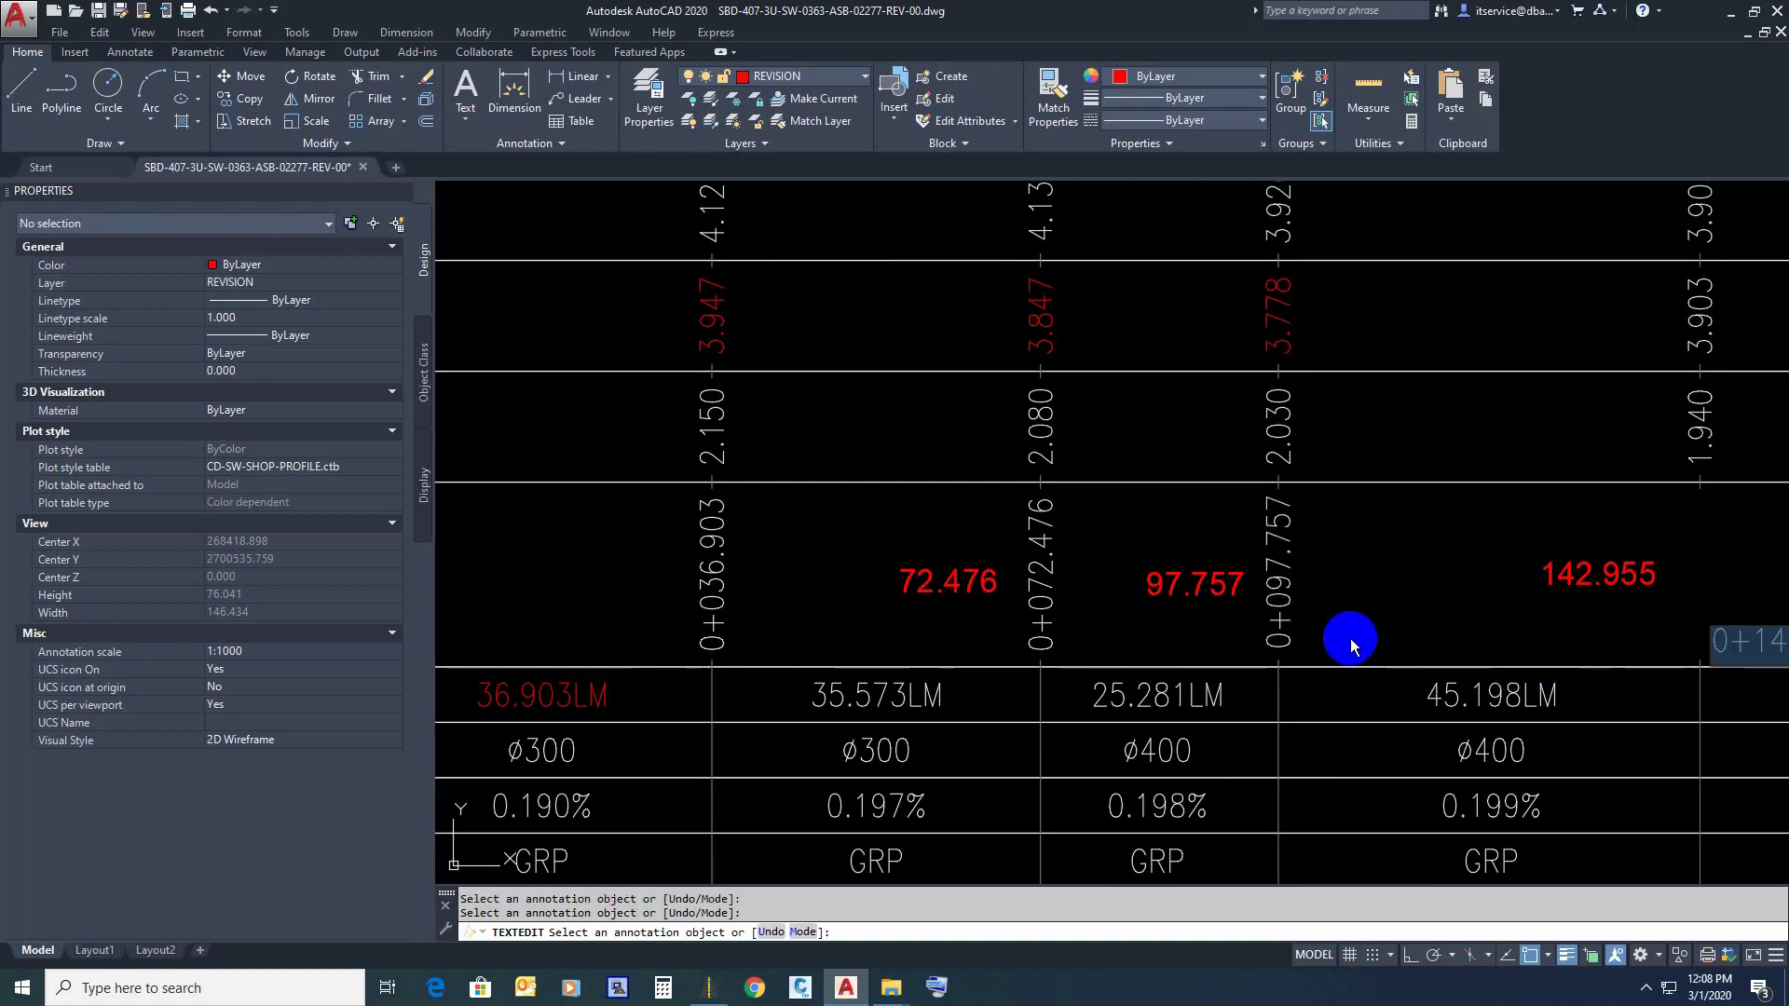
pyautogui.scroll(-2, 1350, 639)
pyautogui.scroll(4, 1490, 652)
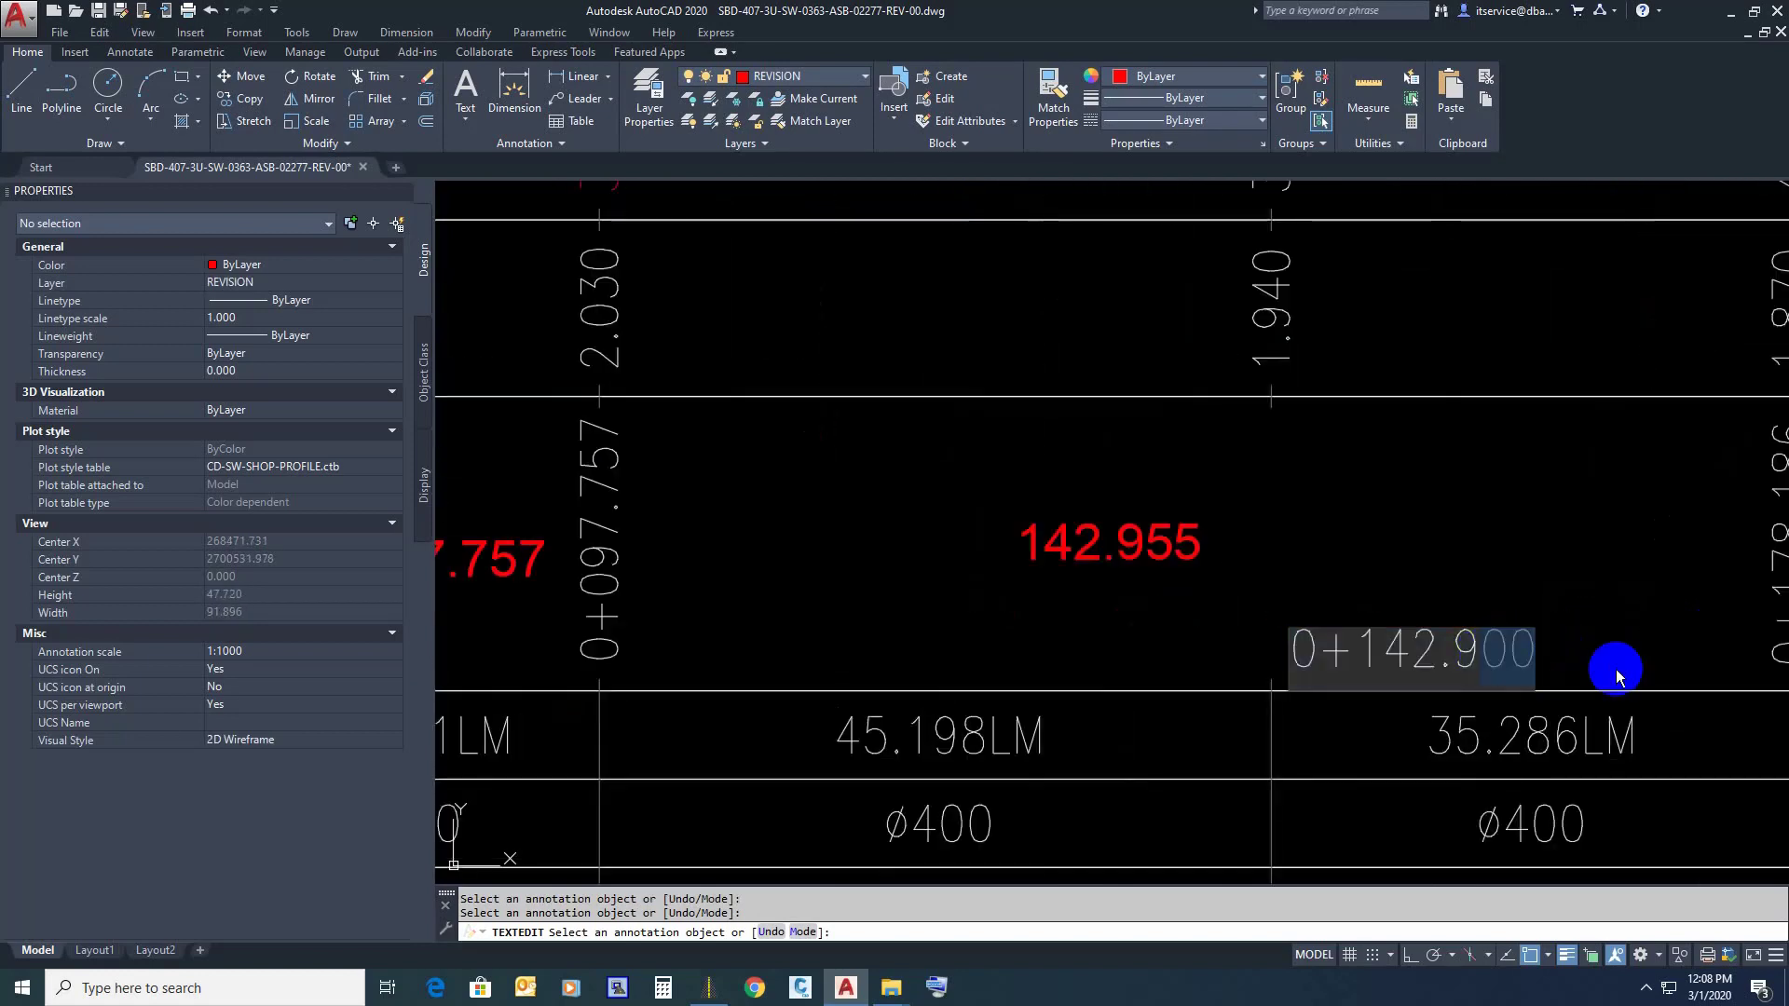
pyautogui.write('55')
pyautogui.press('Return')
pyautogui.press('Escape')
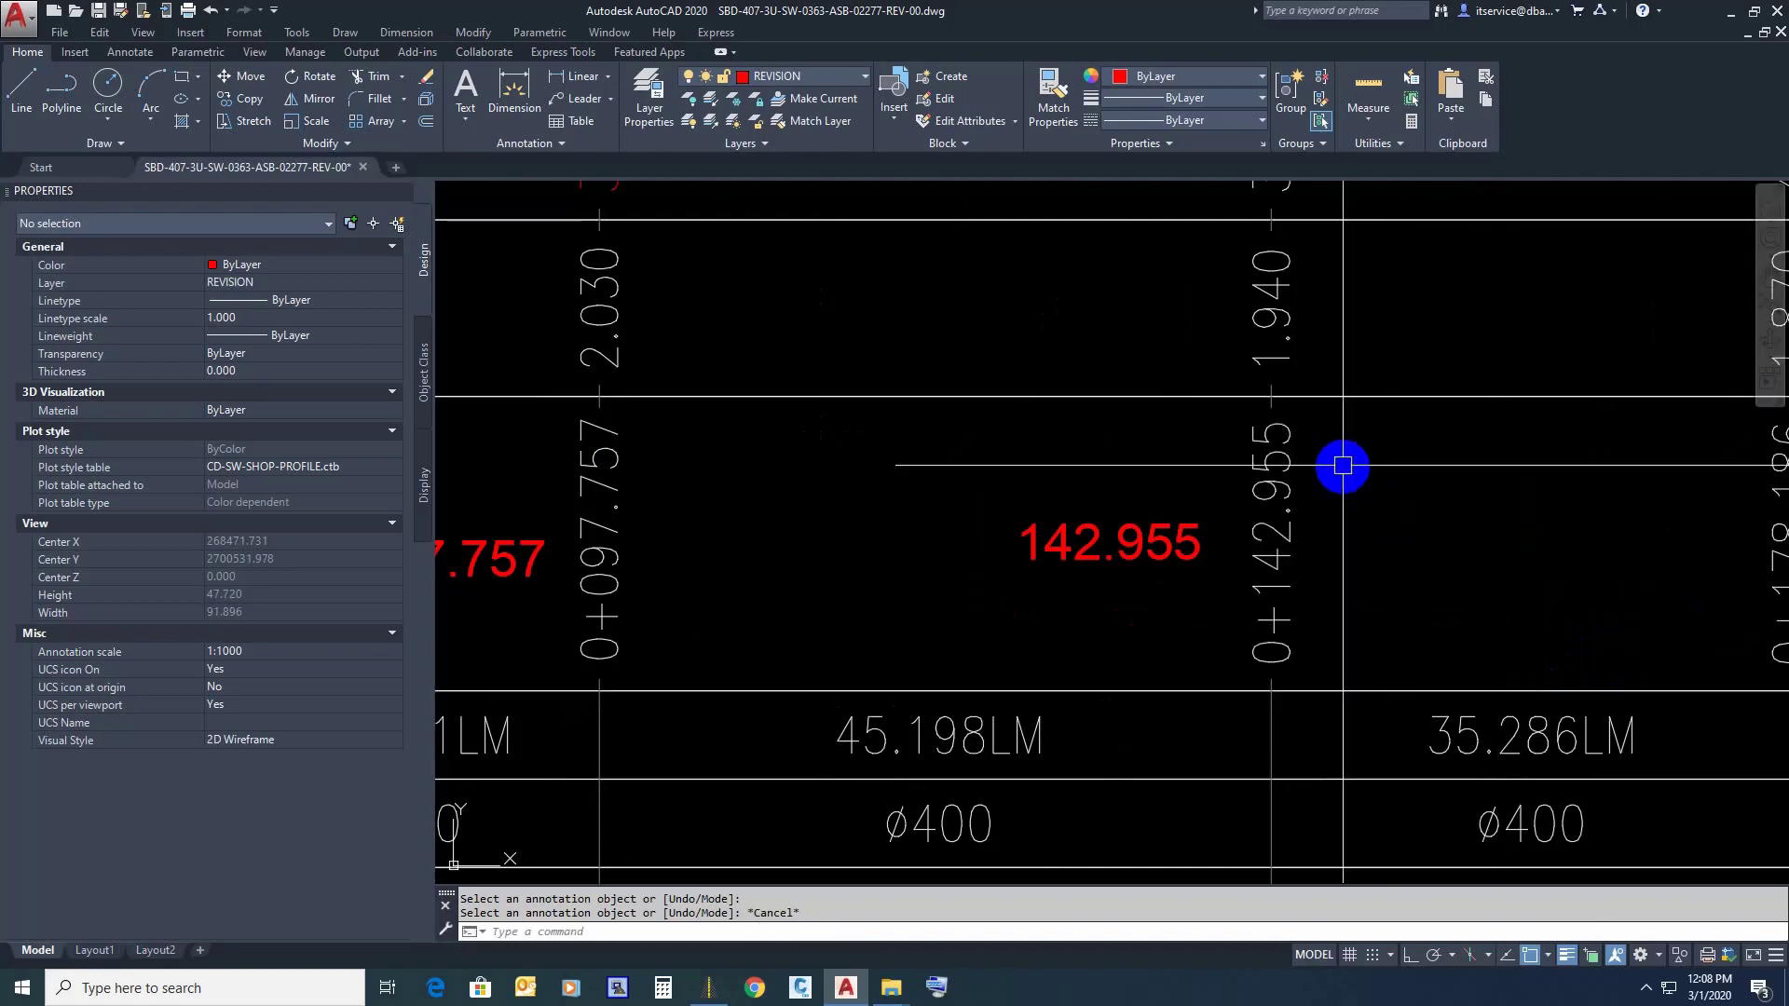
# Step: Set the colour of the 0+036.903, 0+072.476, 0+097.757 and 0+142.955 chainage texts to Color 10
pyautogui.scroll(-4, 1343, 465)
pyautogui.click(1340, 468)
pyautogui.click(987, 471)
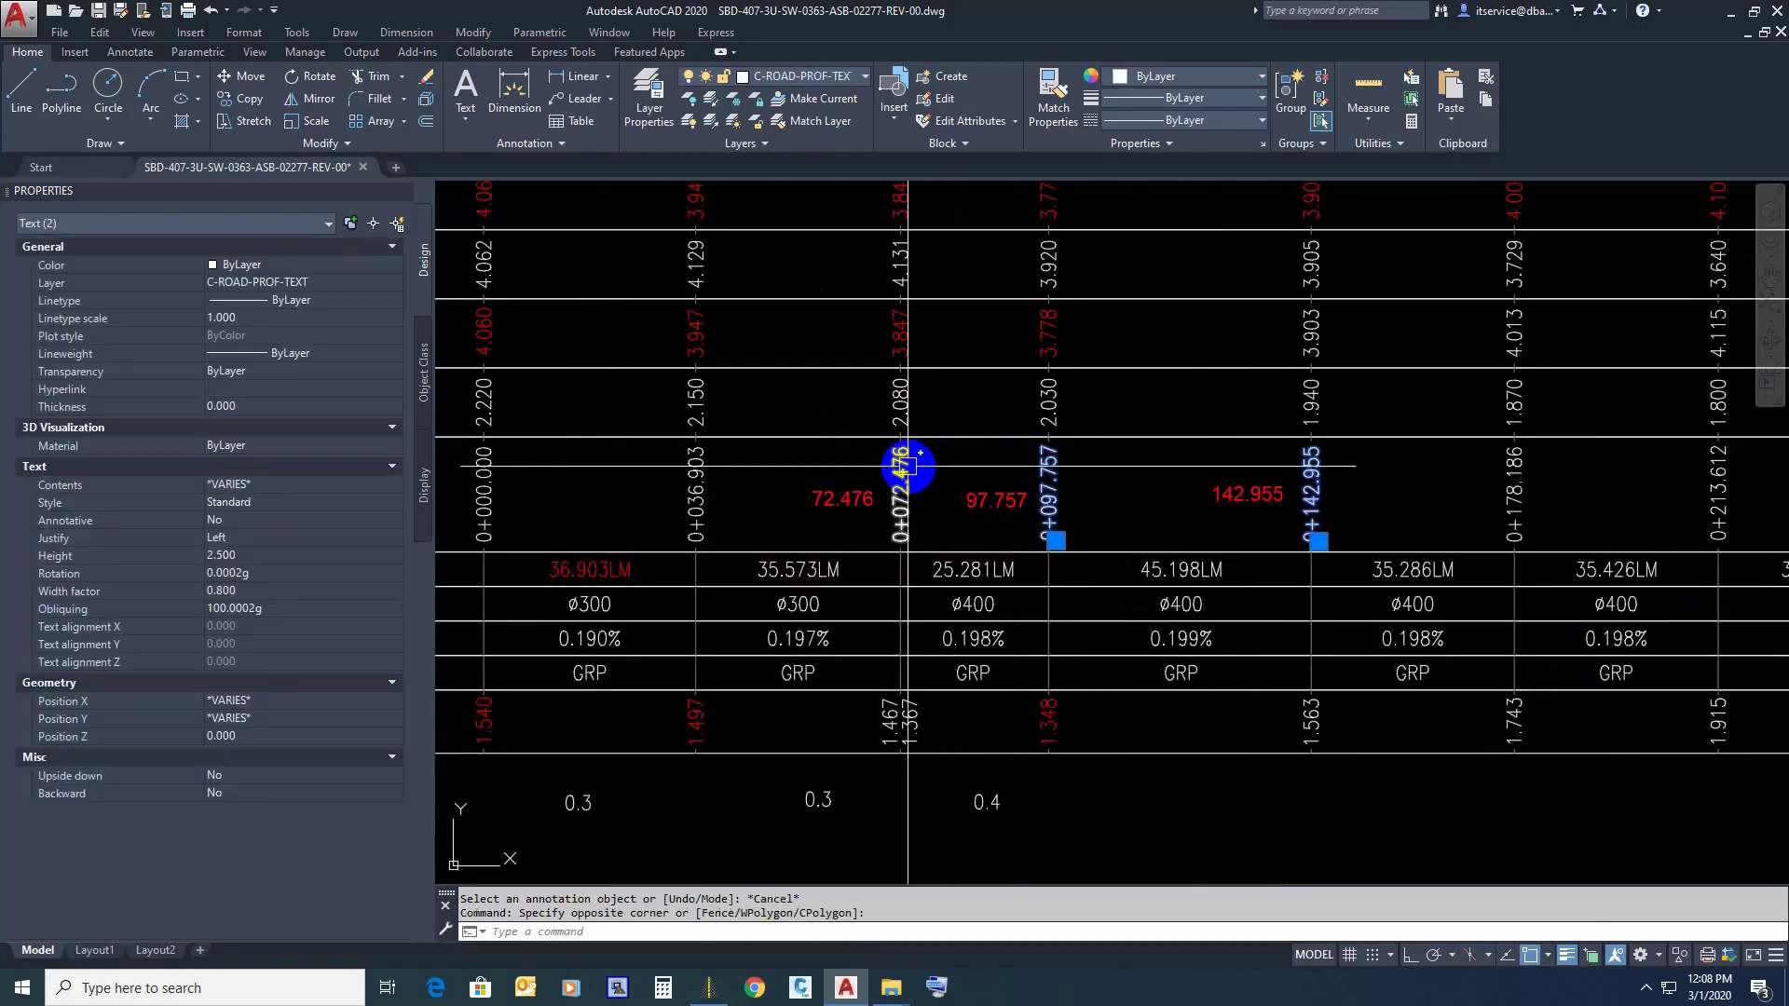
pyautogui.click(902, 471)
pyautogui.click(697, 480)
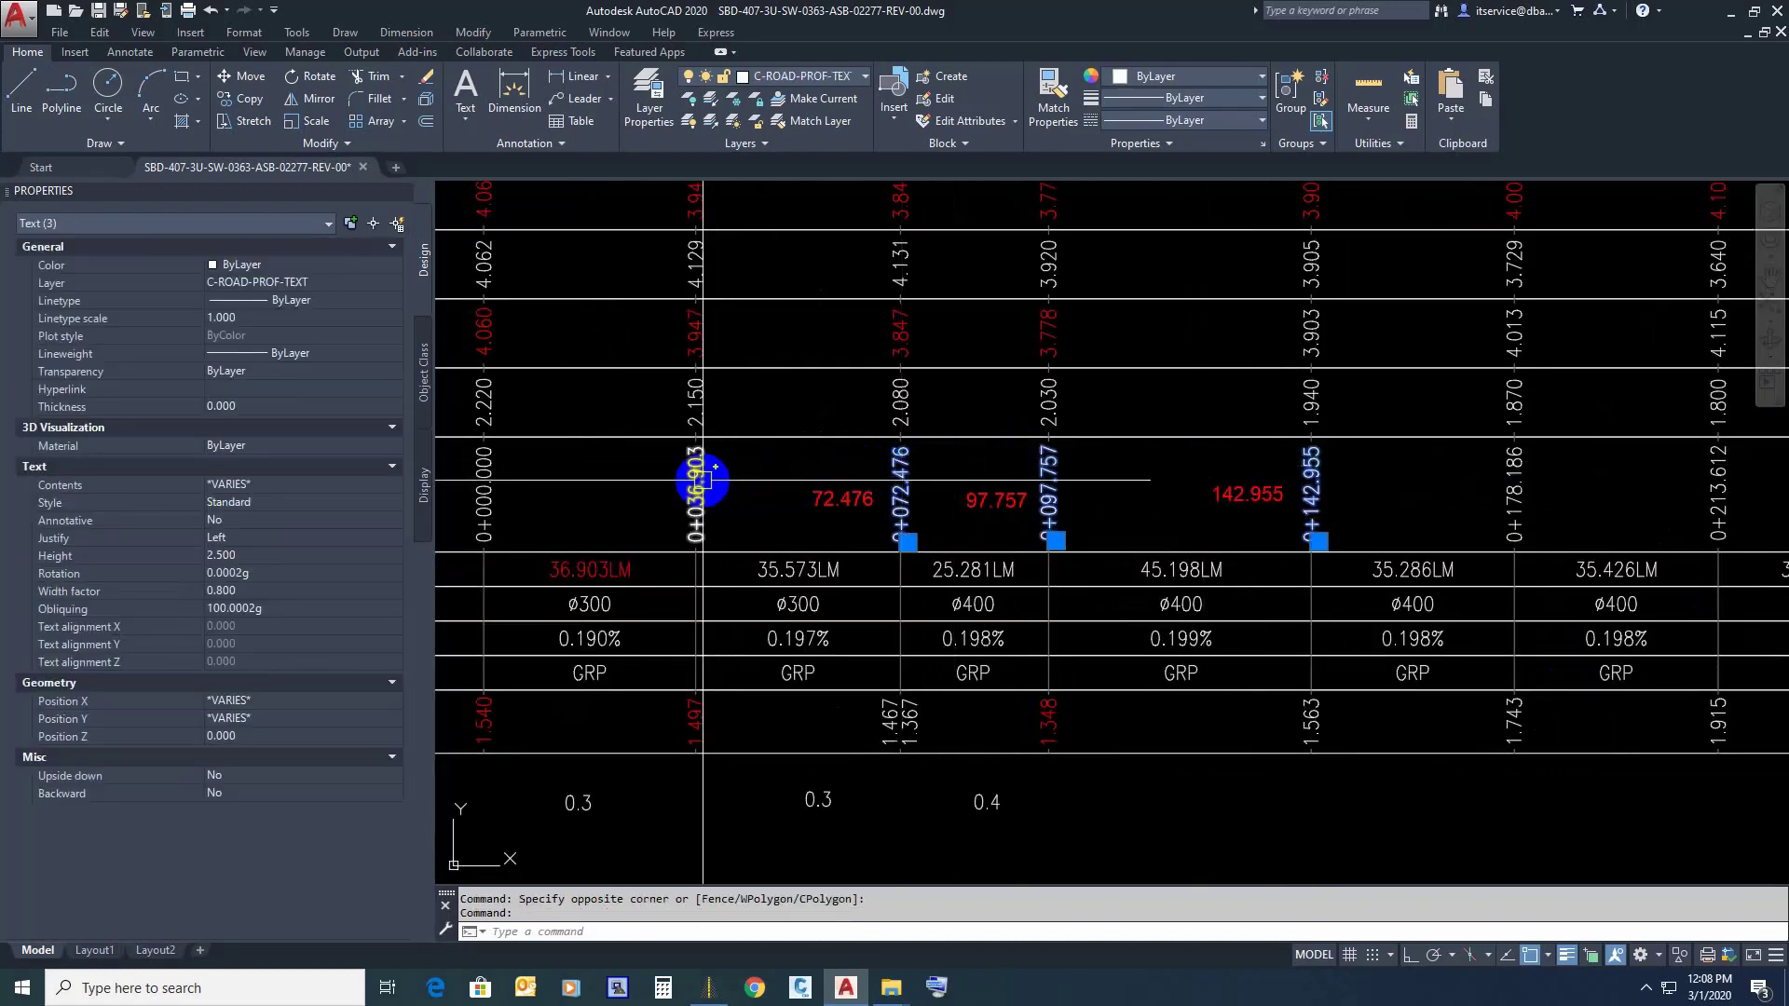
pyautogui.click(332, 268)
pyautogui.click(308, 445)
pyautogui.press('Escape')
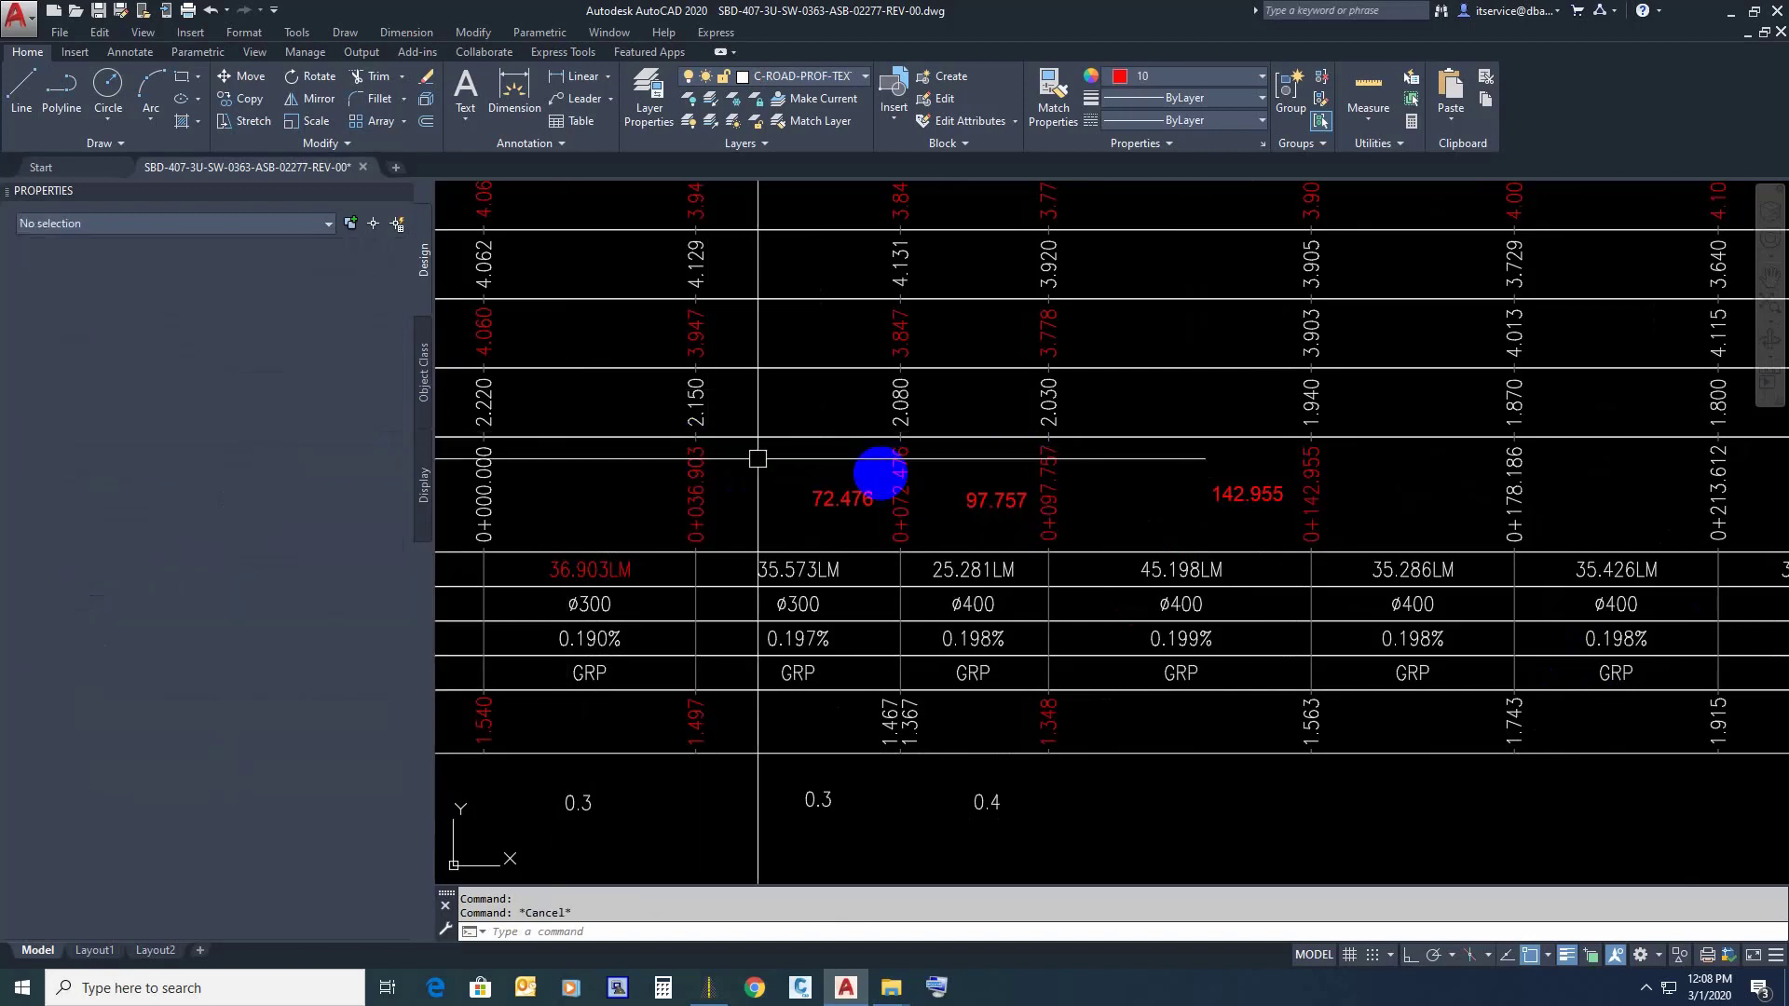
# Step: Erase the red 72.476, 97.757 and 142.955 working values from the pipe chainage row
pyautogui.click(1228, 501)
pyautogui.click(997, 500)
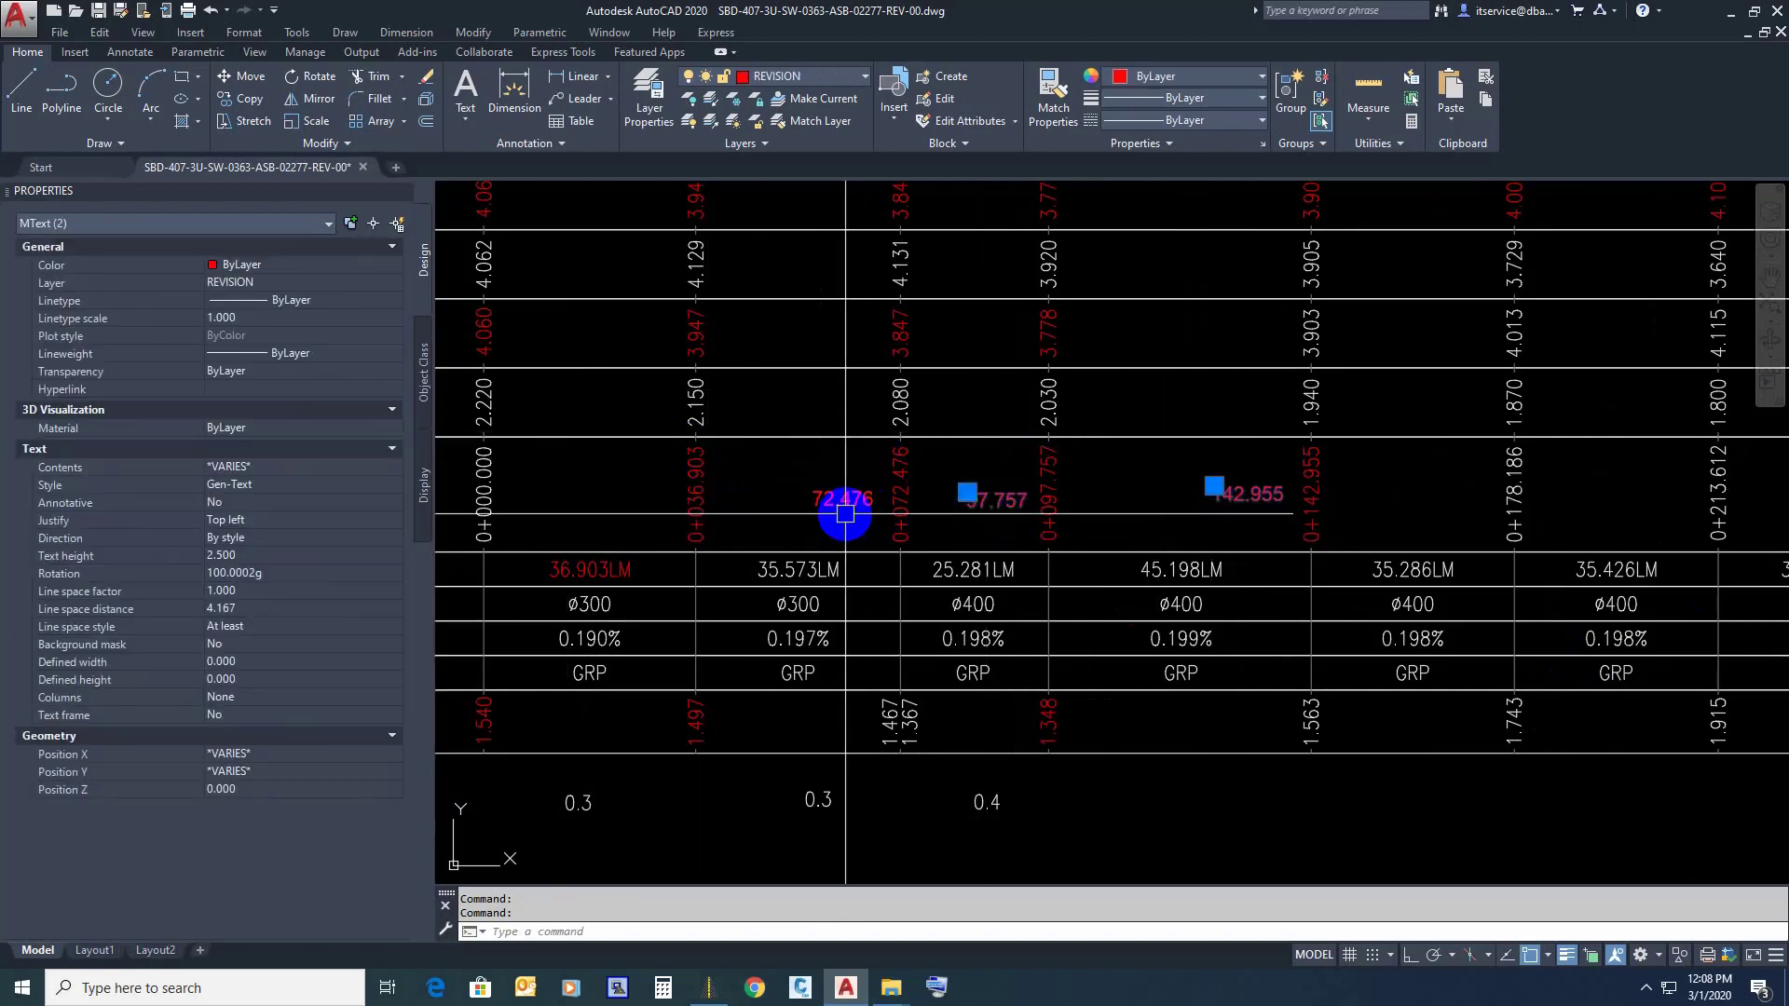
pyautogui.click(844, 501)
pyautogui.write('E')
pyautogui.press('Return')
# Step: Examine the revised level, chainage and depth rows of the profile table together with the pipe profile above it
pyautogui.scroll(-5, 926, 599)
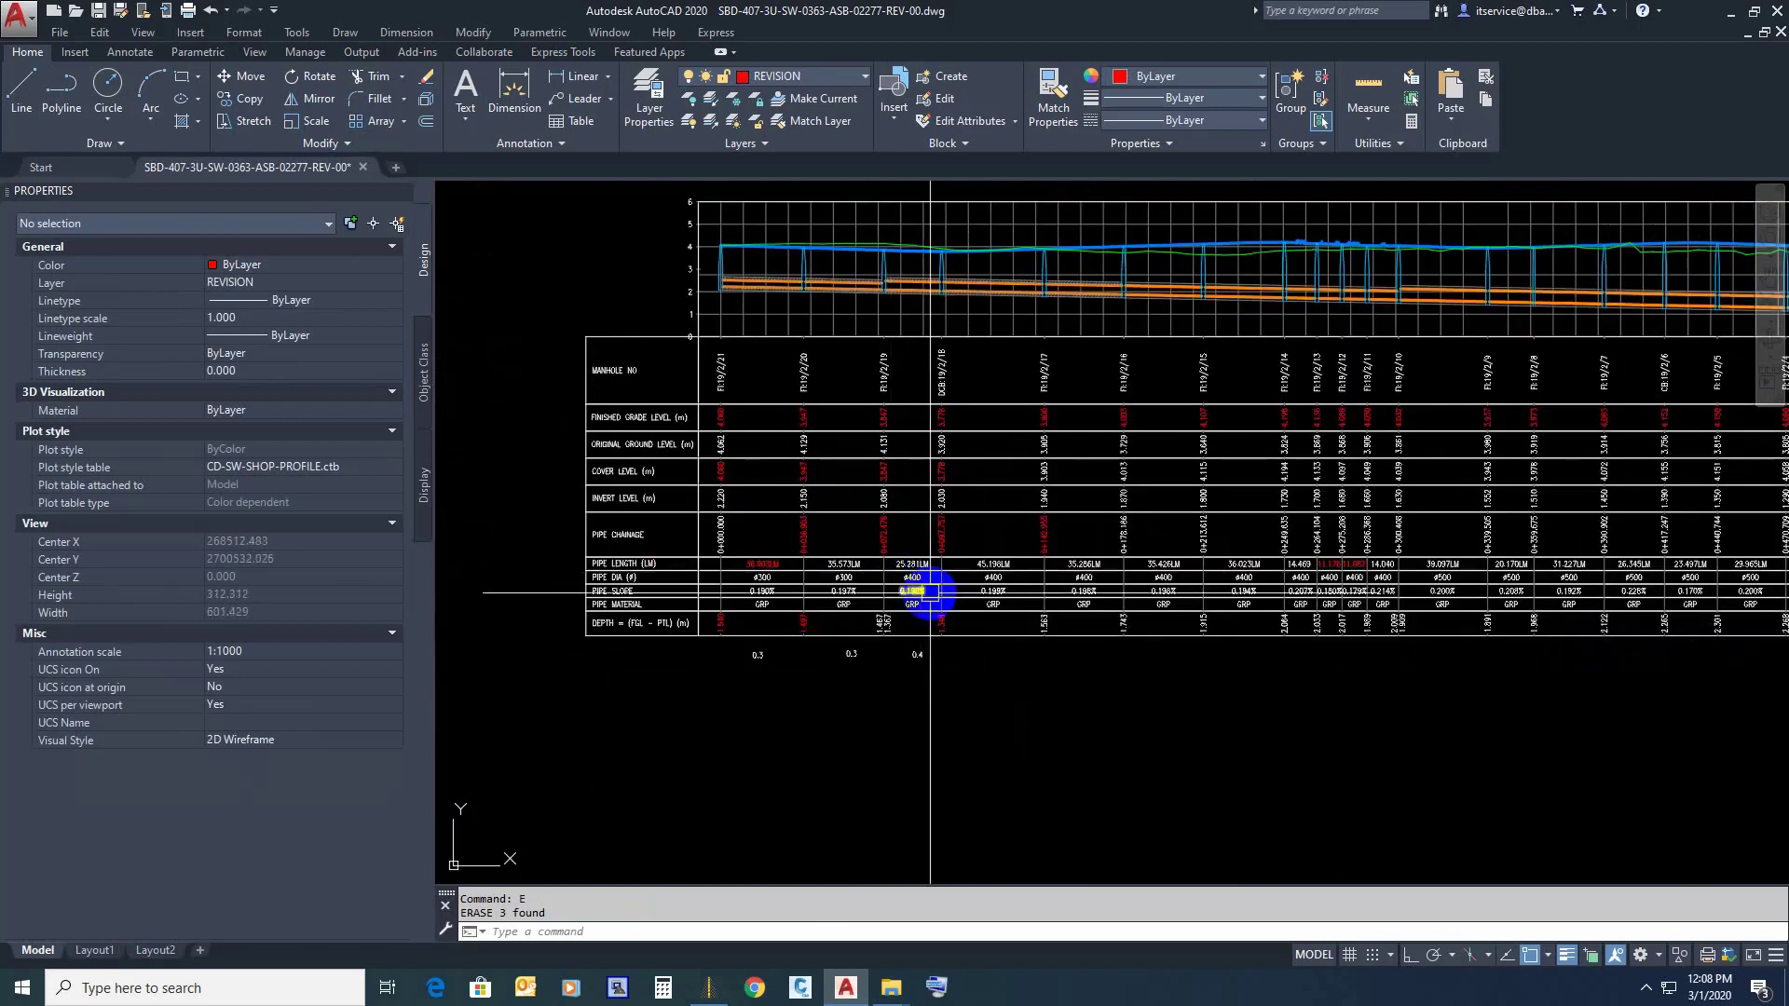
pyautogui.scroll(4, 811, 519)
pyautogui.write('p')
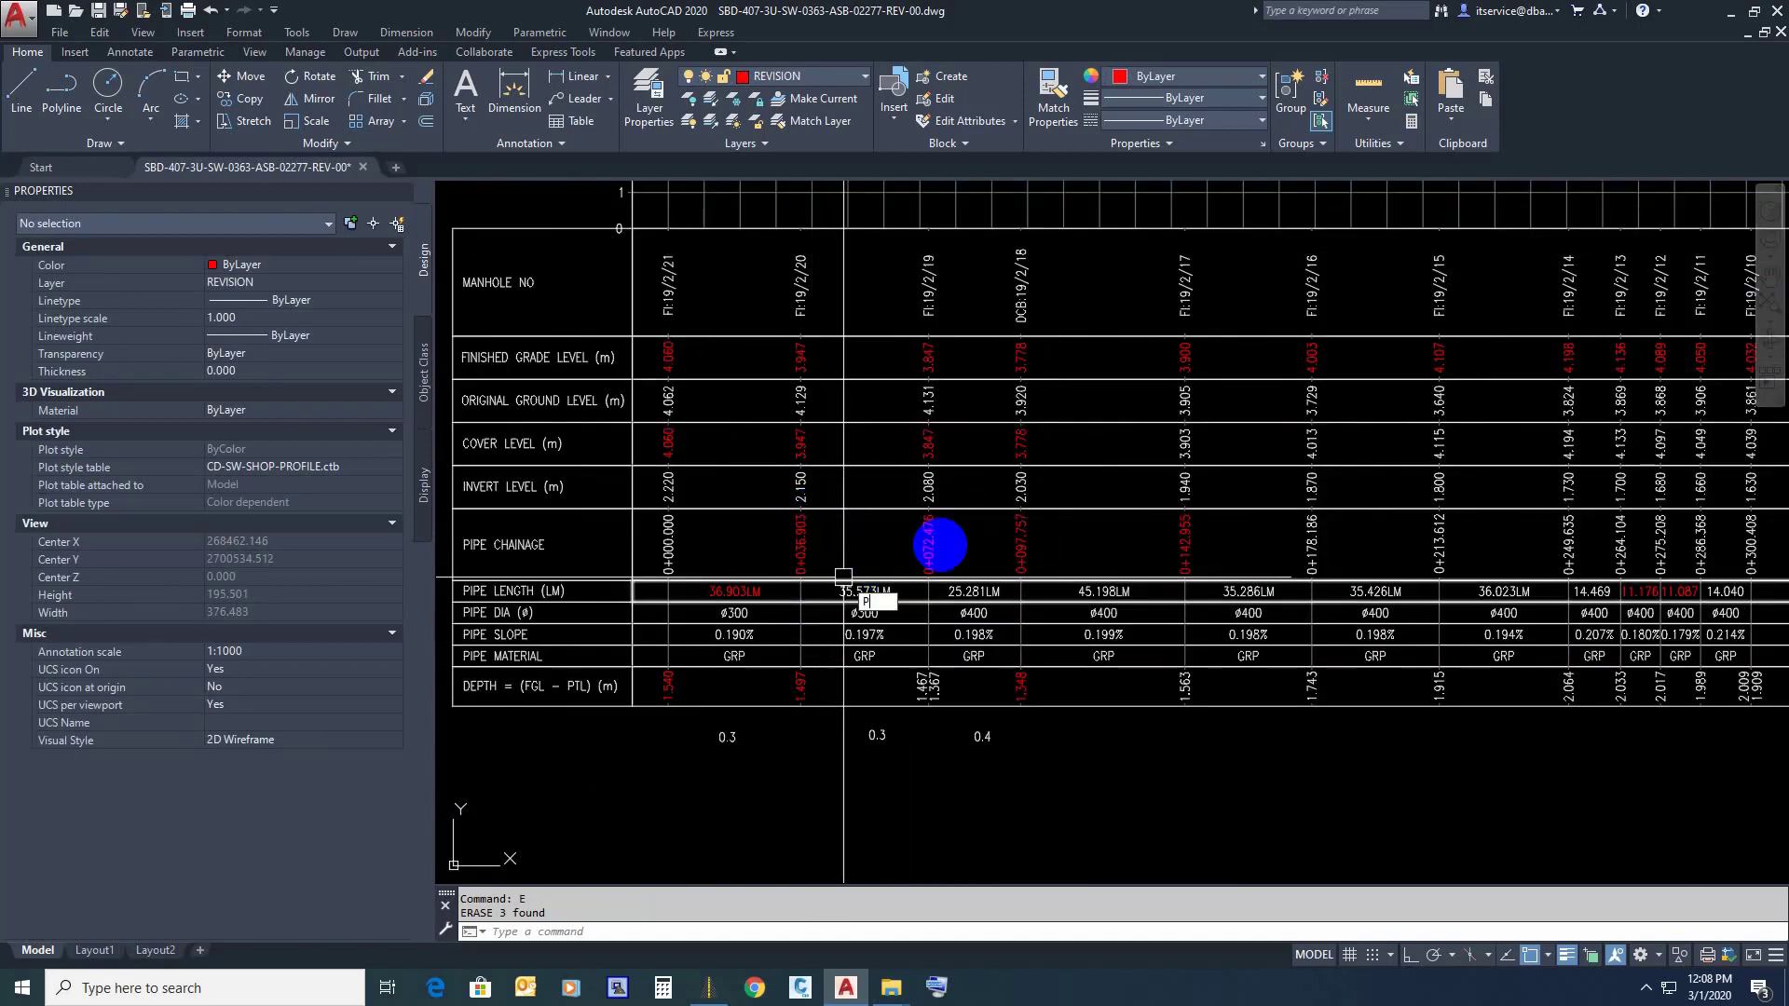
pyautogui.press('Return')
pyautogui.moveTo(932, 507)
pyautogui.mouseDown()
pyautogui.moveTo(920, 681)
pyautogui.moveTo(1007, 628)
pyautogui.moveTo(971, 598)
pyautogui.mouseUp()
pyautogui.moveTo(1149, 629); pyautogui.dragTo(1102, 628)
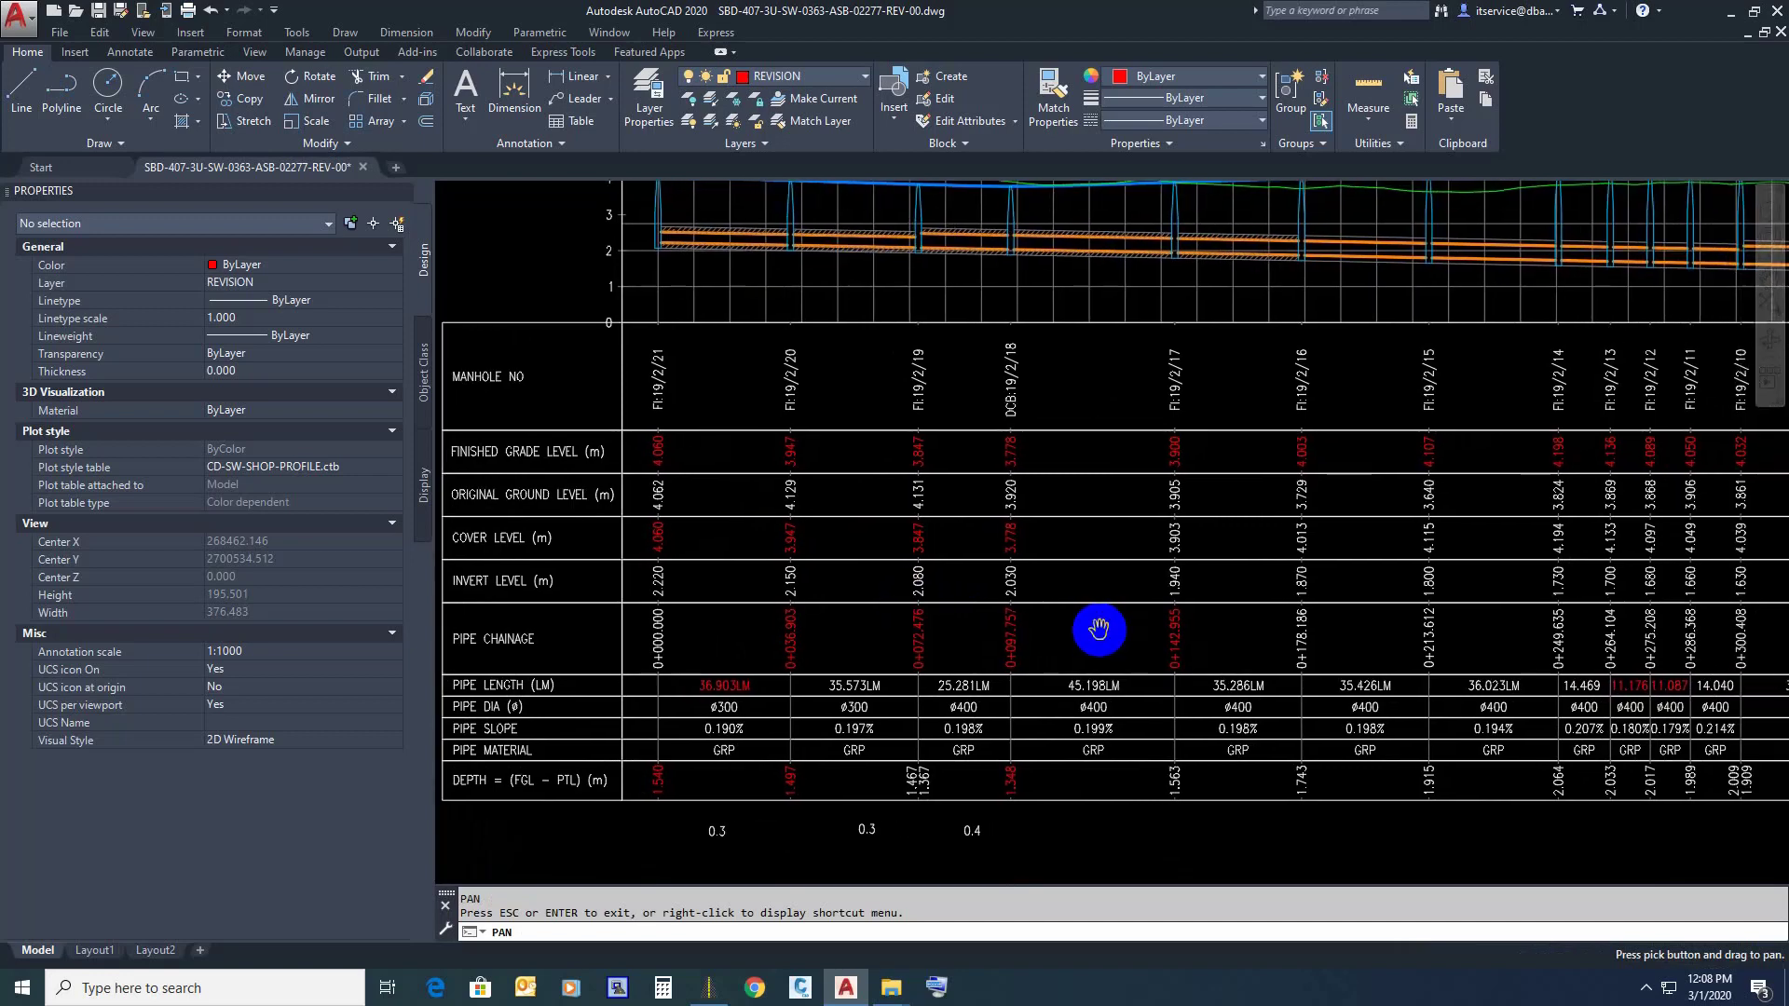
pyautogui.rightClick(1100, 622)
pyautogui.click(1139, 635)
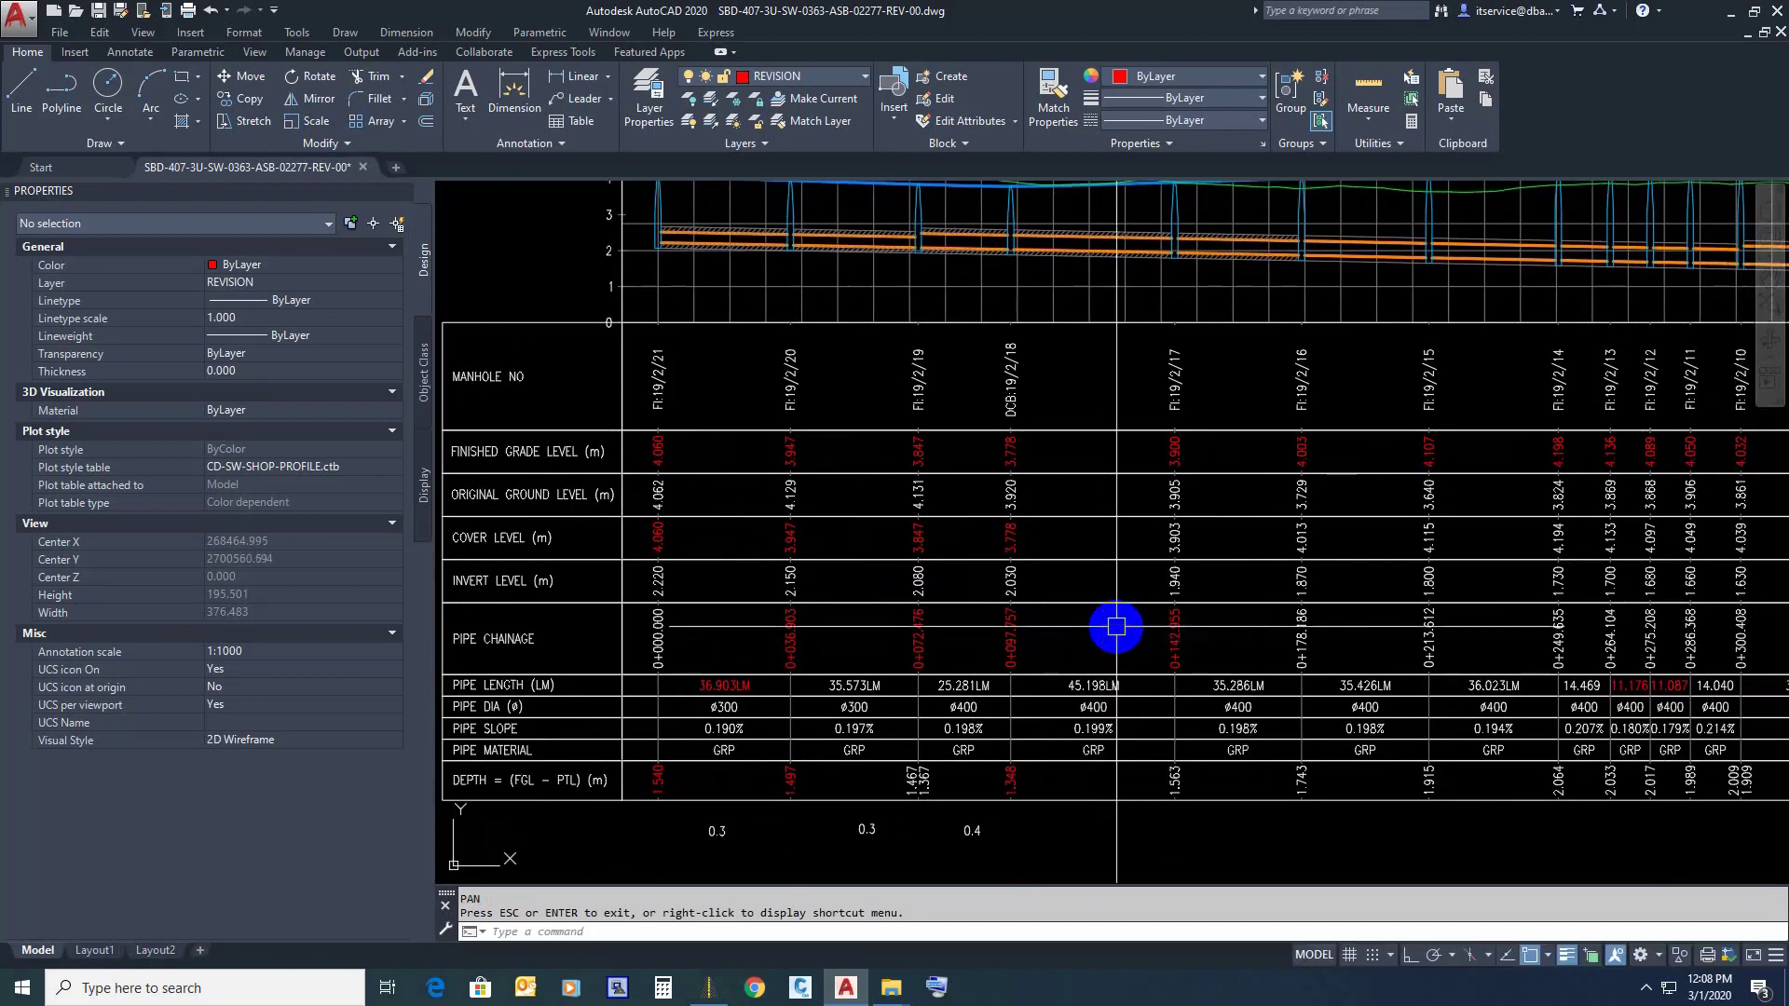